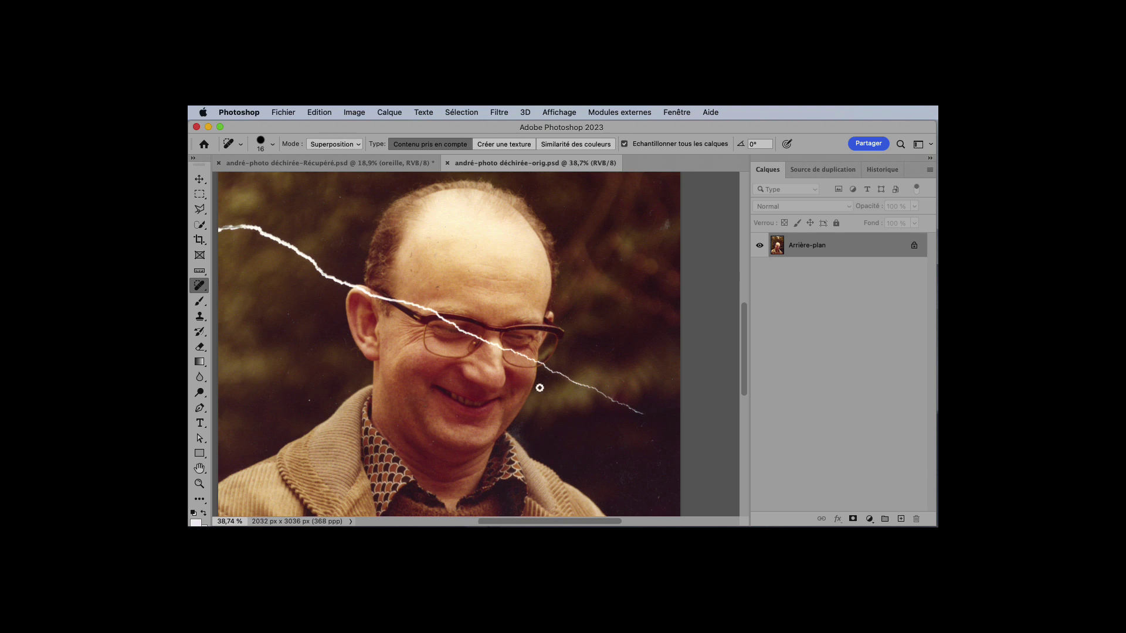
# Compare the restored version of the photo with the torn original, looking at the face and the tear
pyautogui.click(341, 167)
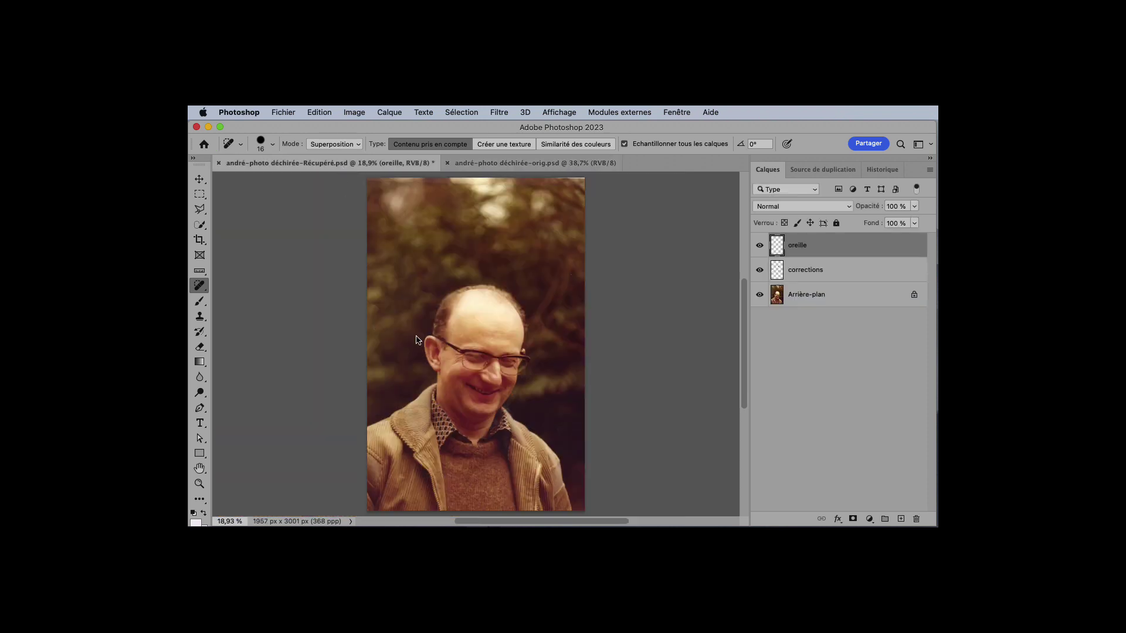
pyautogui.scroll(5, 456, 352)
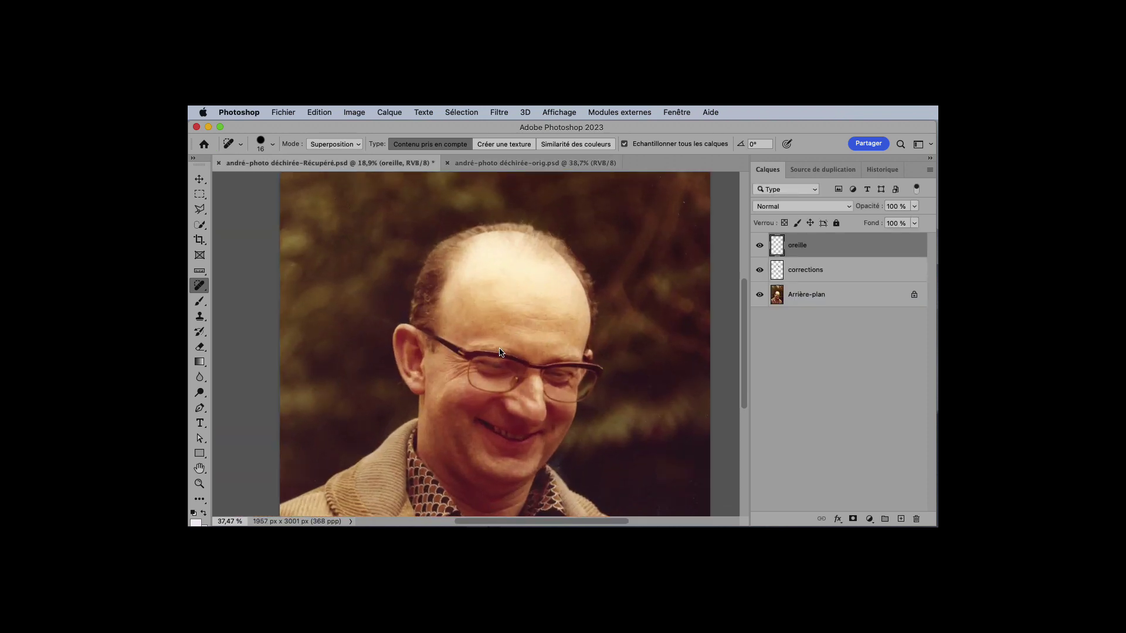
pyautogui.scroll(1, 502, 352)
pyautogui.click(503, 164)
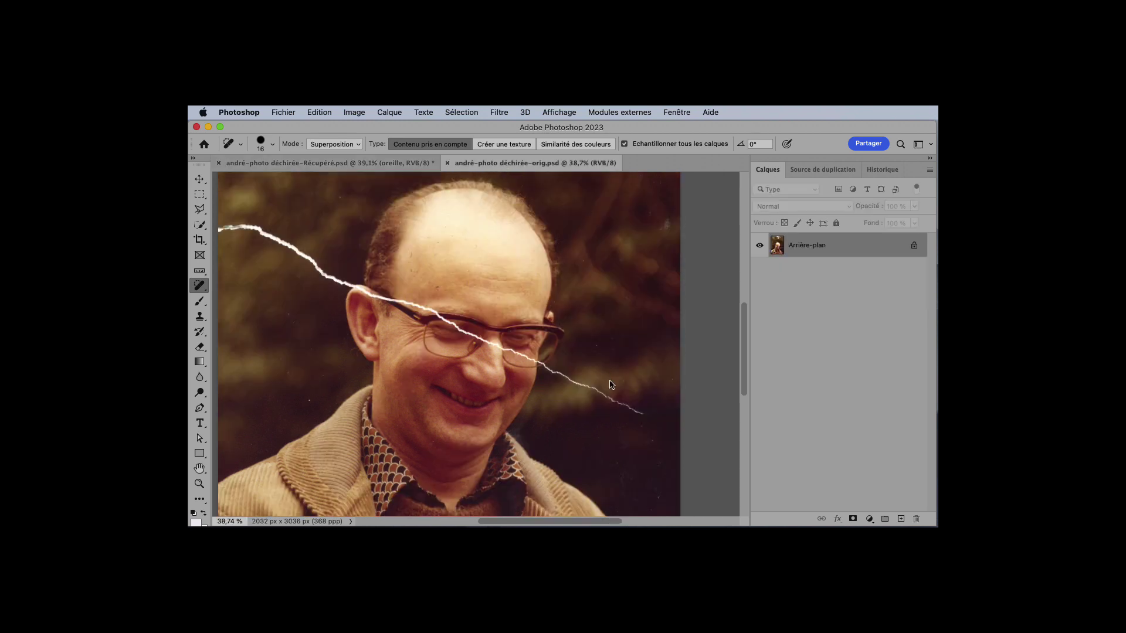
pyautogui.scroll(-5, 610, 384)
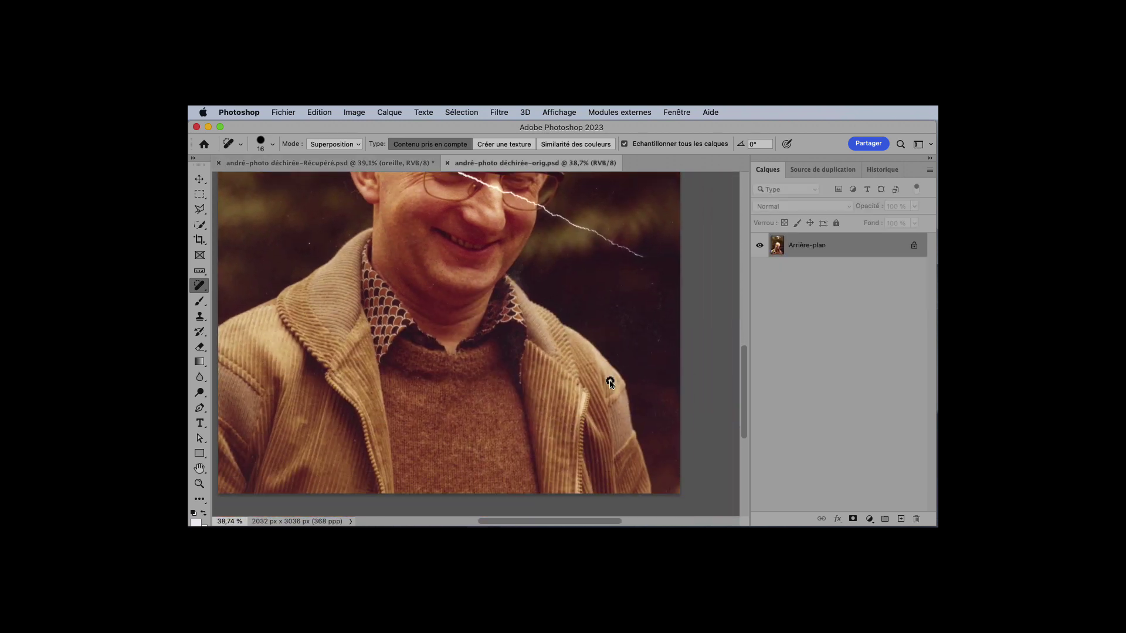
pyautogui.scroll(4, 610, 384)
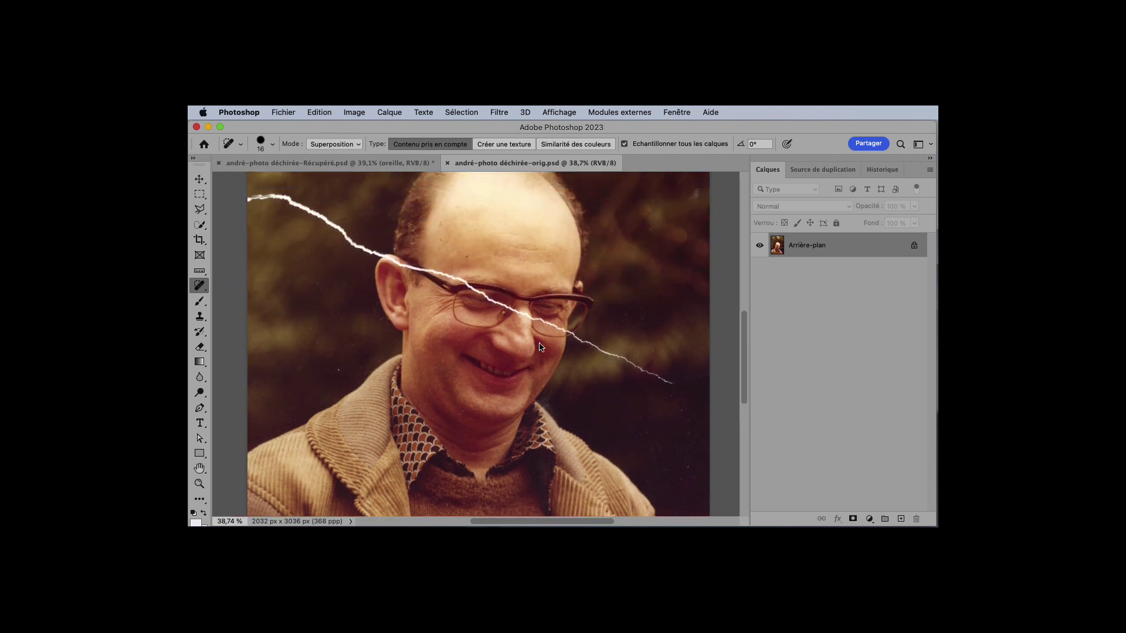
# Select the whole part of the torn photo below the tear with the Quick Selection tool
pyautogui.click(200, 224)
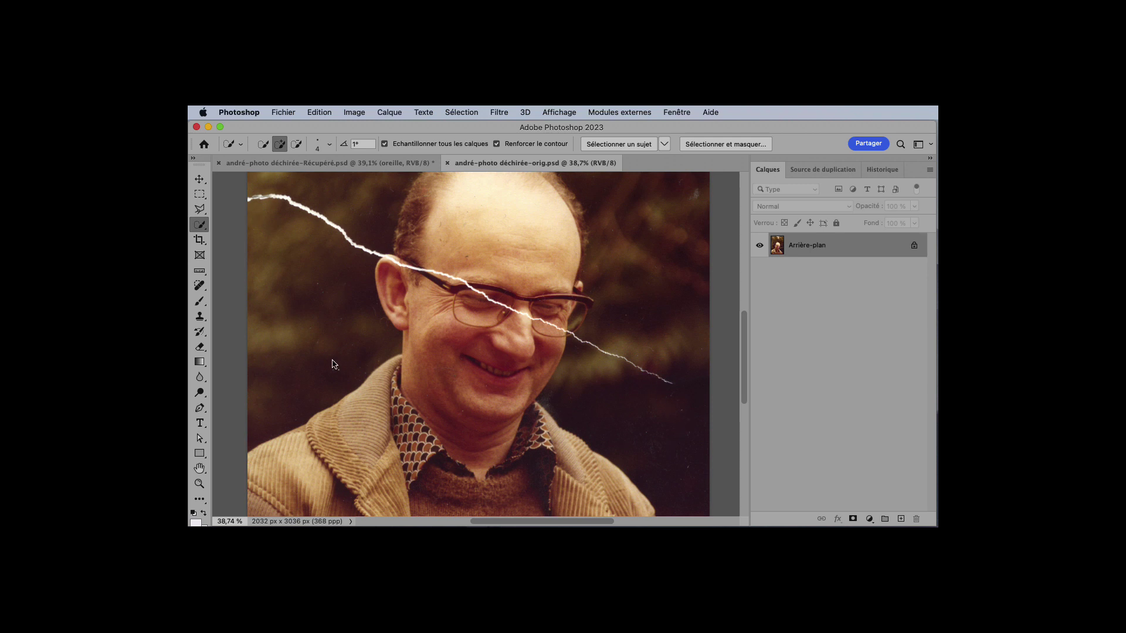
pyautogui.scroll(-1, 334, 363)
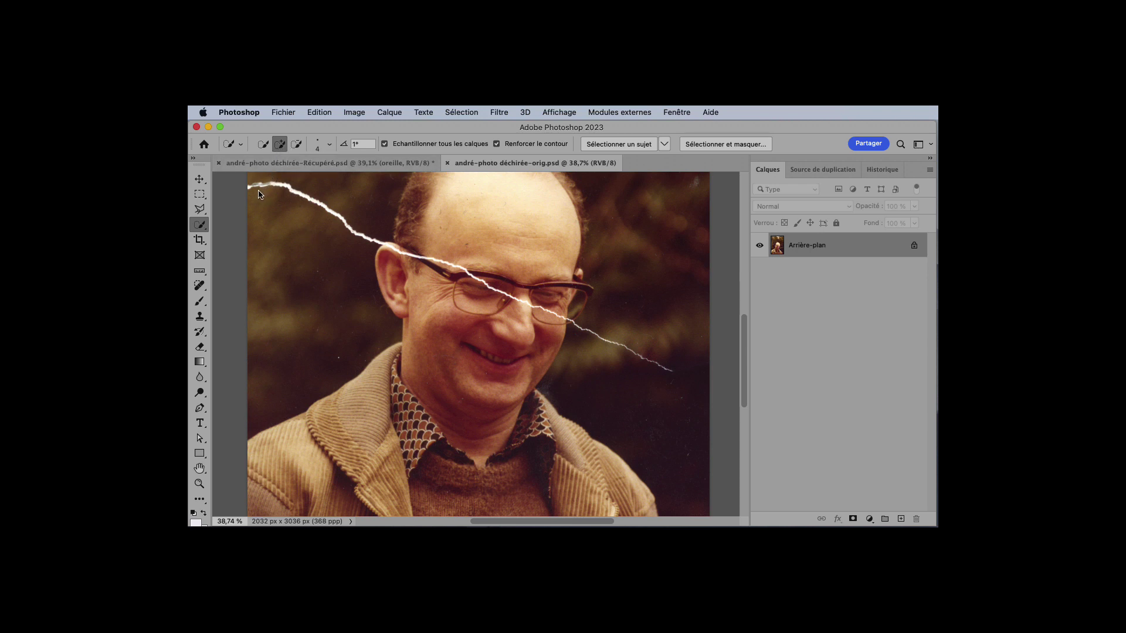
pyautogui.moveTo(260, 198)
pyautogui.mouseDown()
pyautogui.moveTo(304, 252)
pyautogui.moveTo(393, 316)
pyautogui.moveTo(510, 387)
pyautogui.moveTo(649, 439)
pyautogui.moveTo(699, 474)
pyautogui.moveTo(373, 465)
pyautogui.moveTo(282, 485)
pyautogui.mouseUp()
pyautogui.scroll(-5, 381, 455)
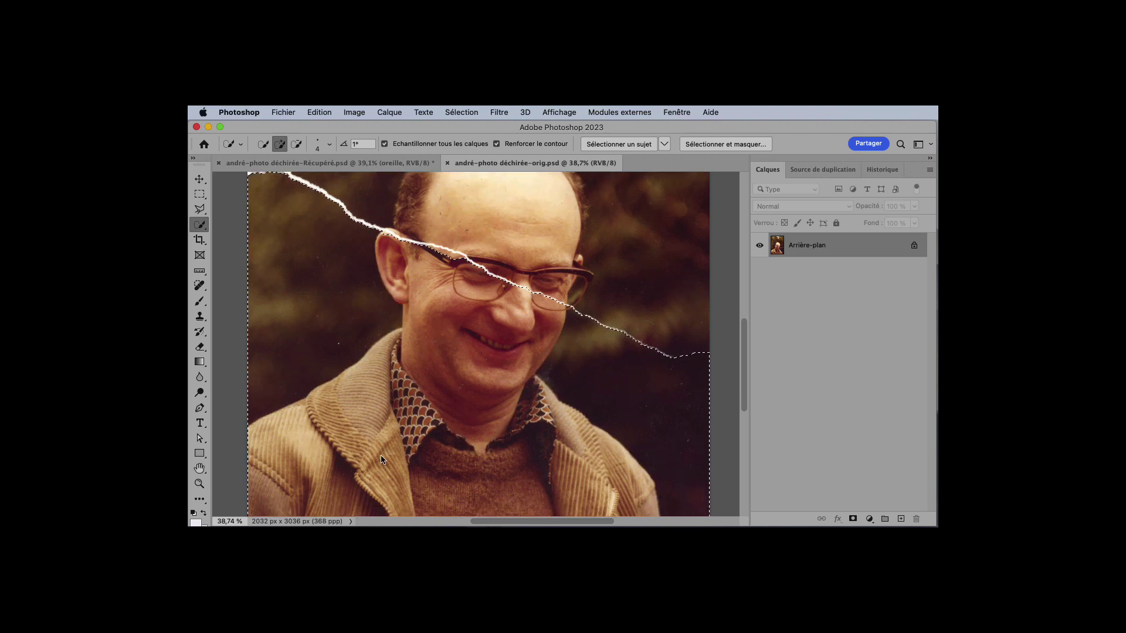
# Refine the selection at the top of the ear so its edge follows the lower side of the tear
pyautogui.scroll(6, 381, 455)
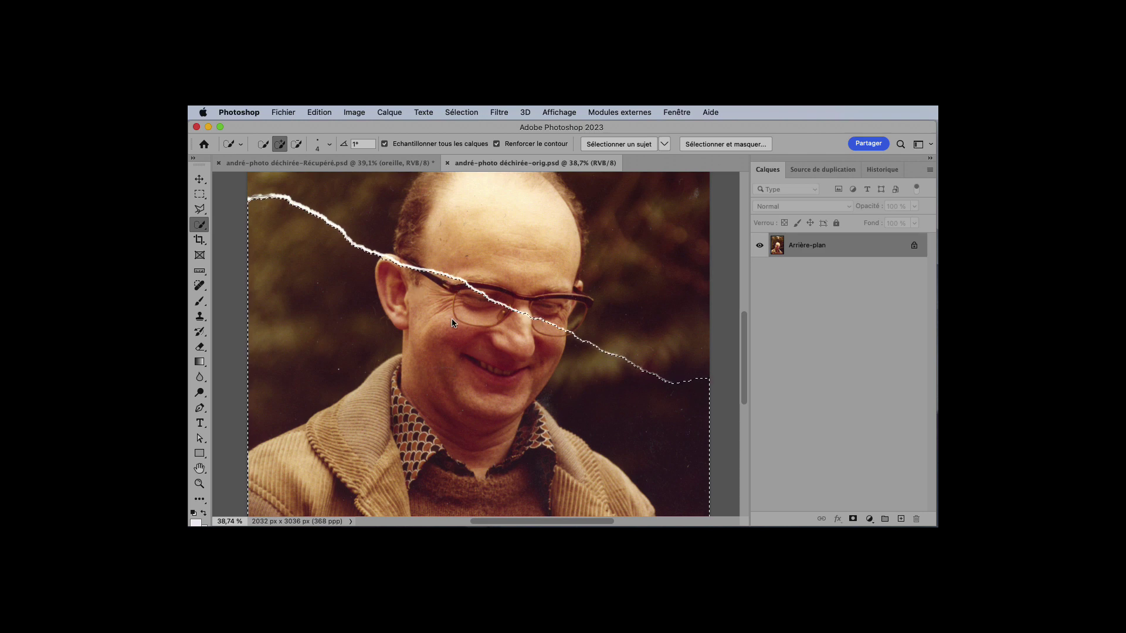
pyautogui.scroll(5, 280, 202)
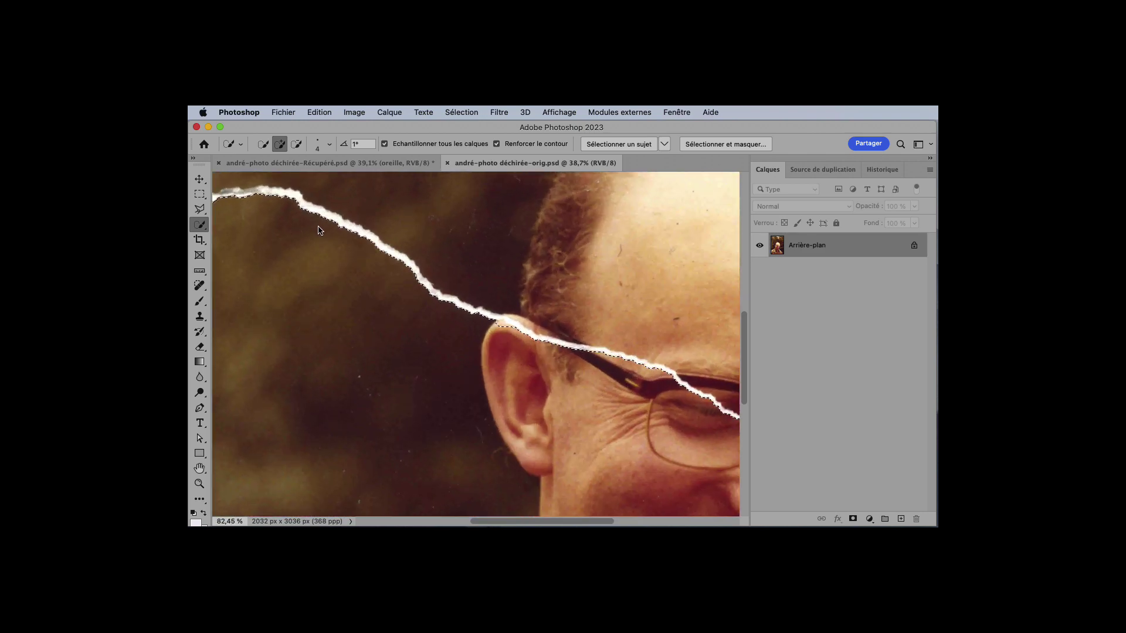
pyautogui.moveTo(614, 453); pyautogui.dragTo(191, 356)
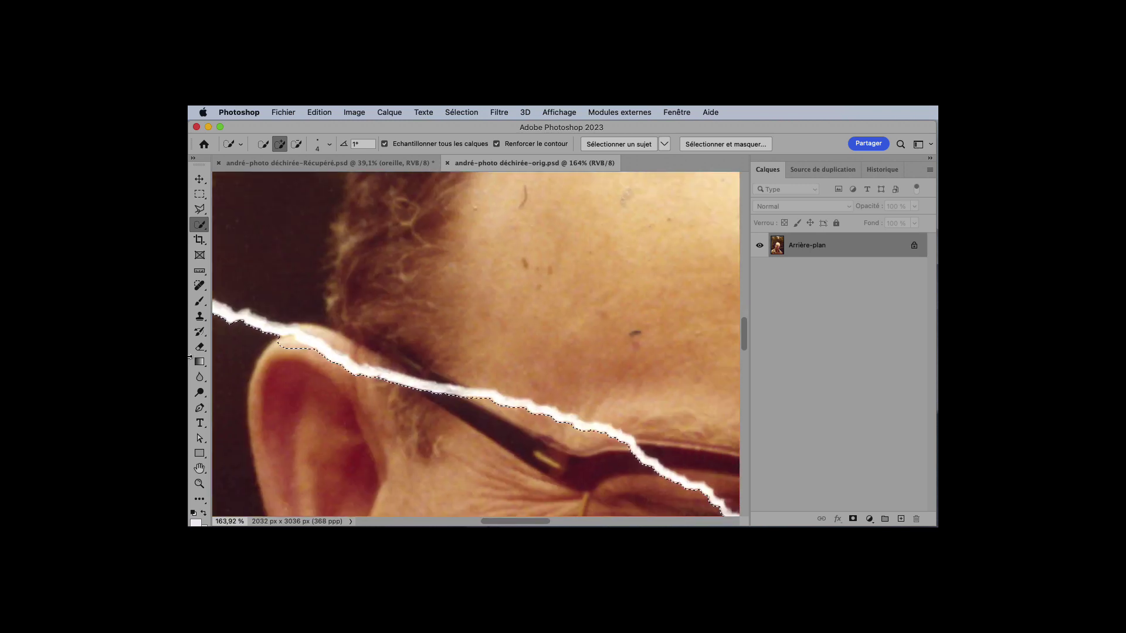
pyautogui.moveTo(288, 345)
pyautogui.mouseDown()
pyautogui.moveTo(299, 350)
pyautogui.moveTo(305, 329)
pyautogui.moveTo(354, 349)
pyautogui.moveTo(413, 353)
pyautogui.mouseUp()
pyautogui.press('alt')
pyautogui.press('alt')
pyautogui.press('alt')
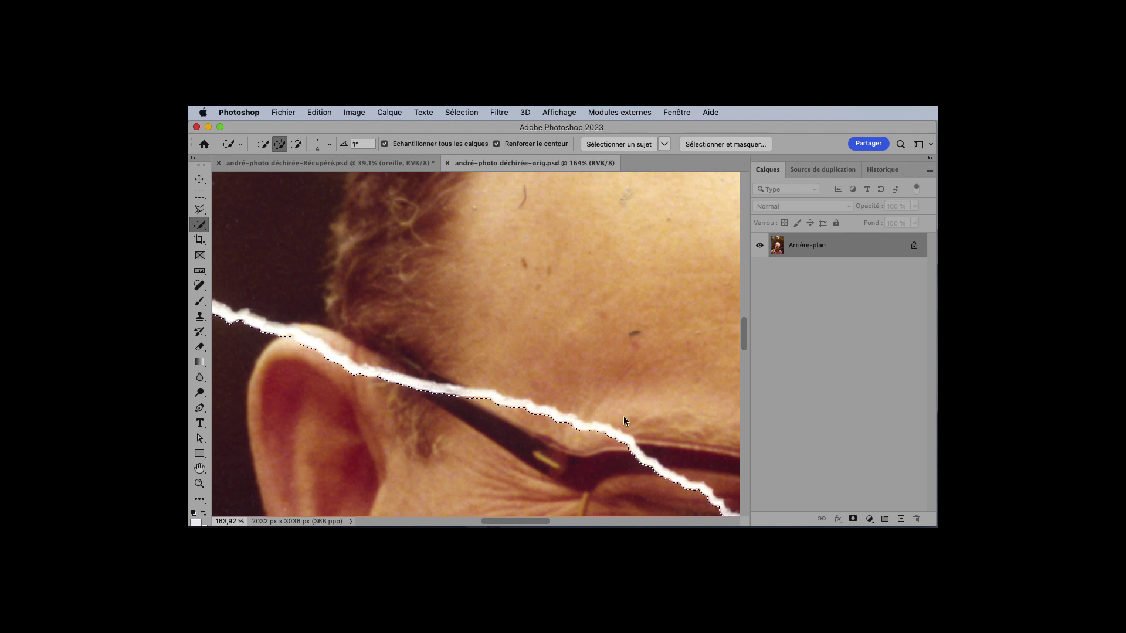
# Subtract the white tear from the selection across the bridge of the nose and the adjoining glasses lens
pyautogui.scroll(-10, 624, 416)
pyautogui.hscroll(10, 624, 416)
pyautogui.scroll(-3, 629, 463)
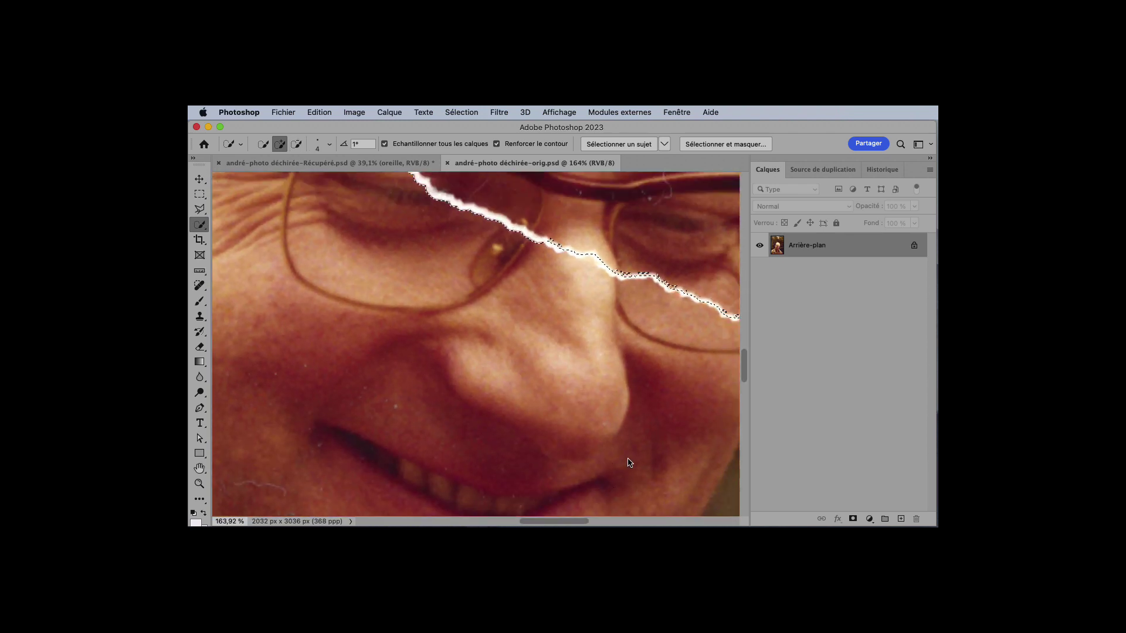
pyautogui.scroll(2, 629, 460)
pyautogui.press('alt')
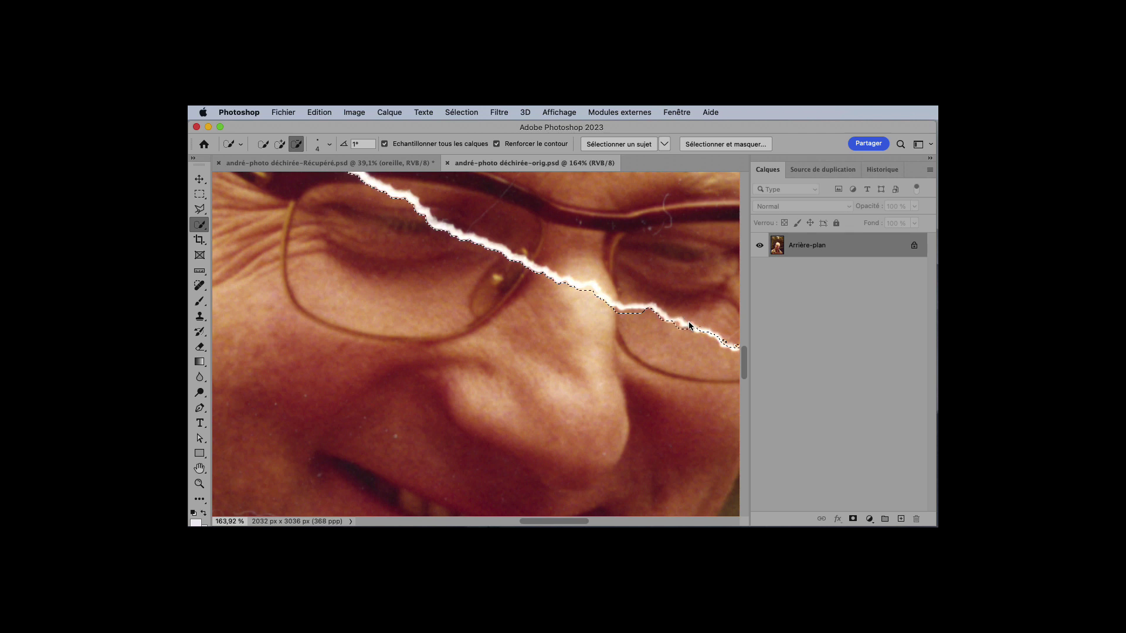
pyautogui.scroll(3, 688, 321)
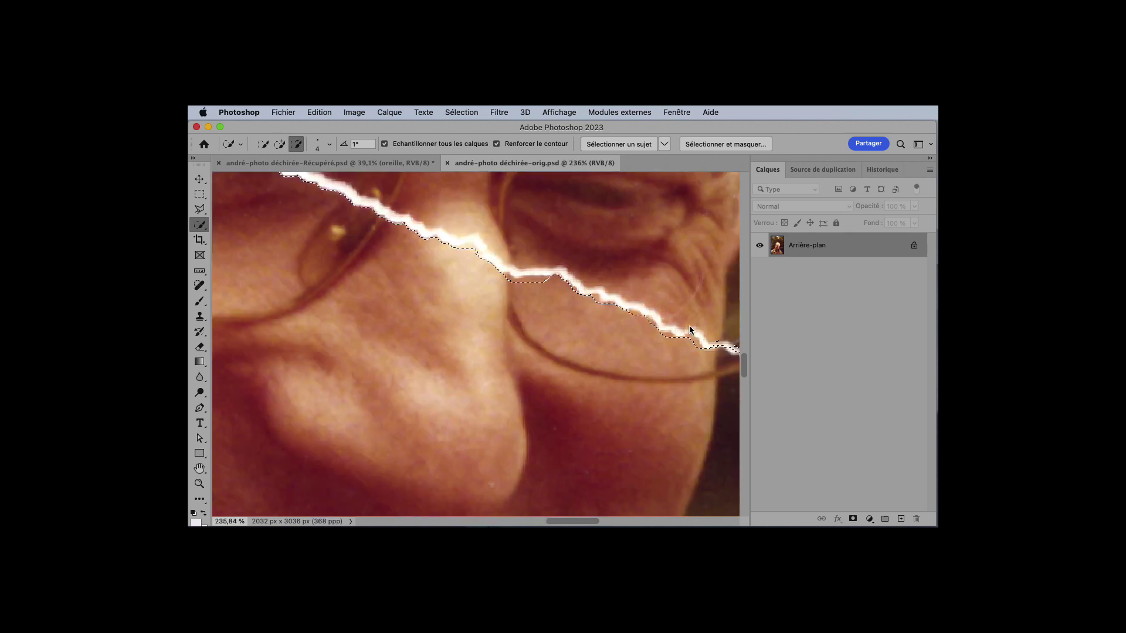
# Subtract the white tear from the selection from the outer rim of the glasses into the dark background beside the cheek
pyautogui.hscroll(5, 698, 328)
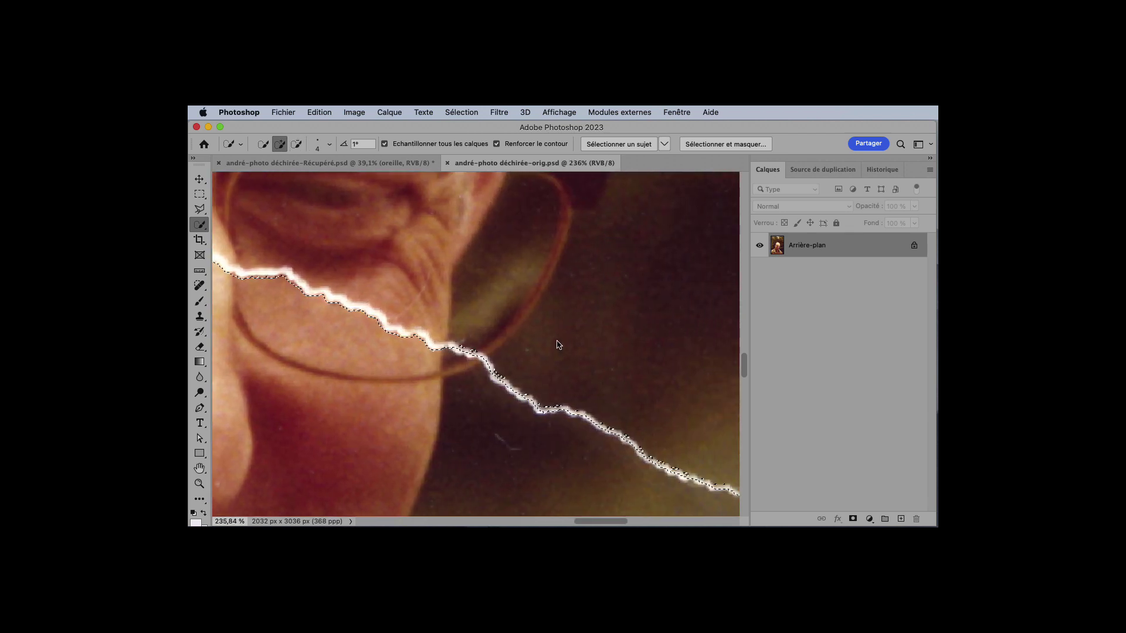
pyautogui.moveTo(461, 340); pyautogui.dragTo(471, 347)
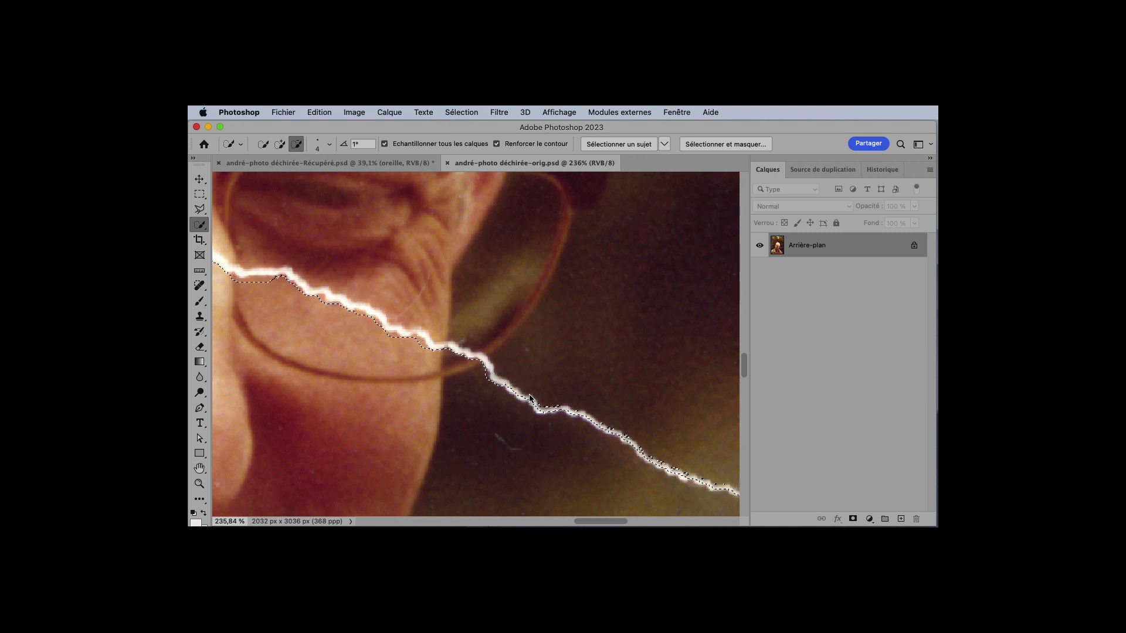
pyautogui.moveTo(530, 398); pyautogui.dragTo(536, 406)
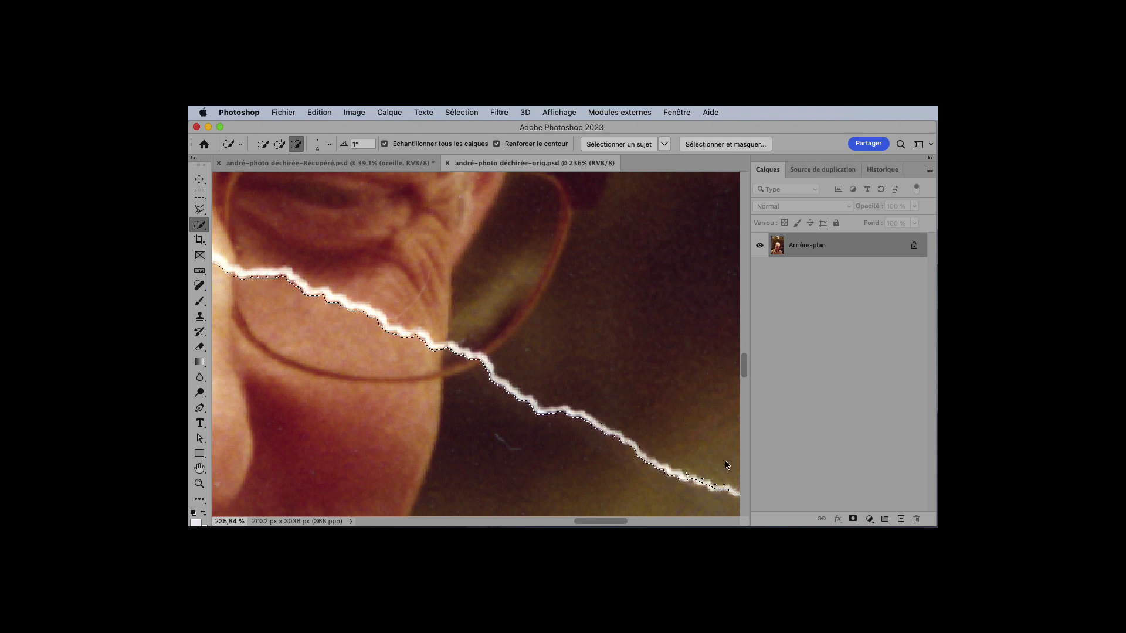
pyautogui.moveTo(685, 469); pyautogui.dragTo(700, 470)
# Subtract the remaining bits of white tear from the selection in the background near the thin end of the tear
pyautogui.hscroll(5, 629, 446)
pyautogui.scroll(-3, 629, 446)
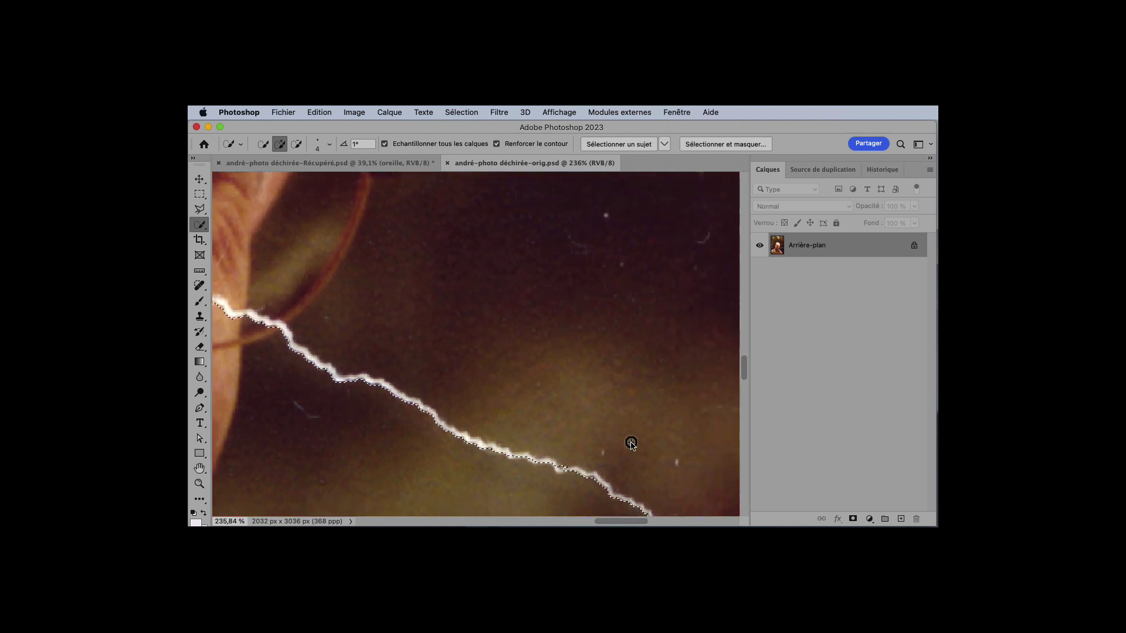
pyautogui.hscroll(3, 626, 444)
pyautogui.press('alt')
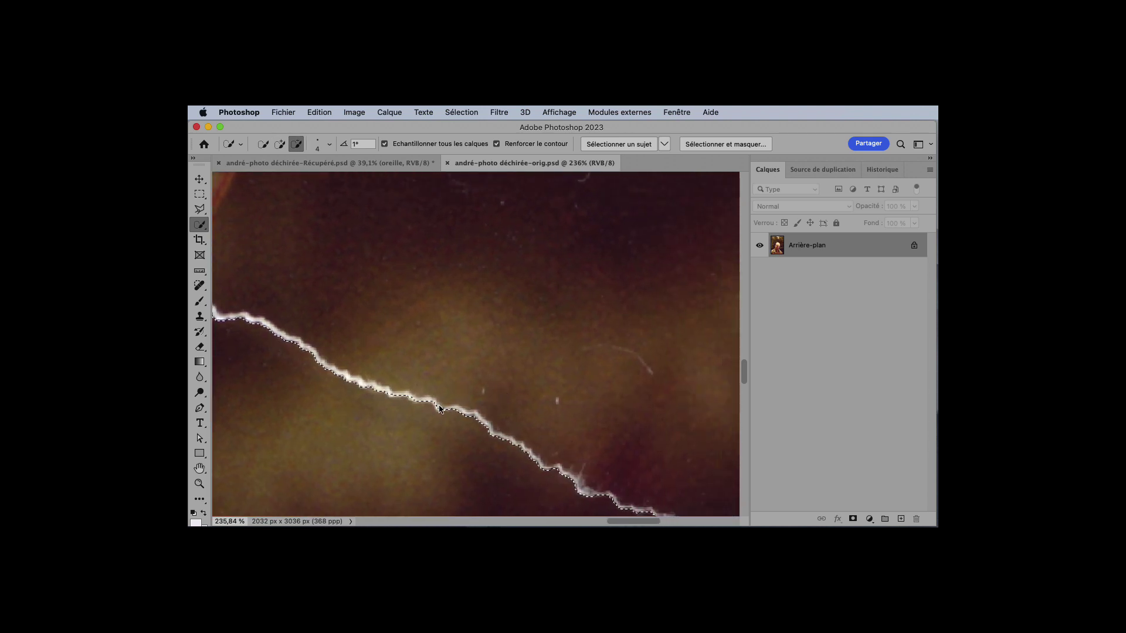
pyautogui.keyDown('alt'); pyautogui.click(439, 407); pyautogui.keyUp('alt')
# Check the selection edge along the tear from its thin end back to the glasses, and view the whole photo
pyautogui.scroll(-4, 498, 400)
pyautogui.hscroll(5, 497, 400)
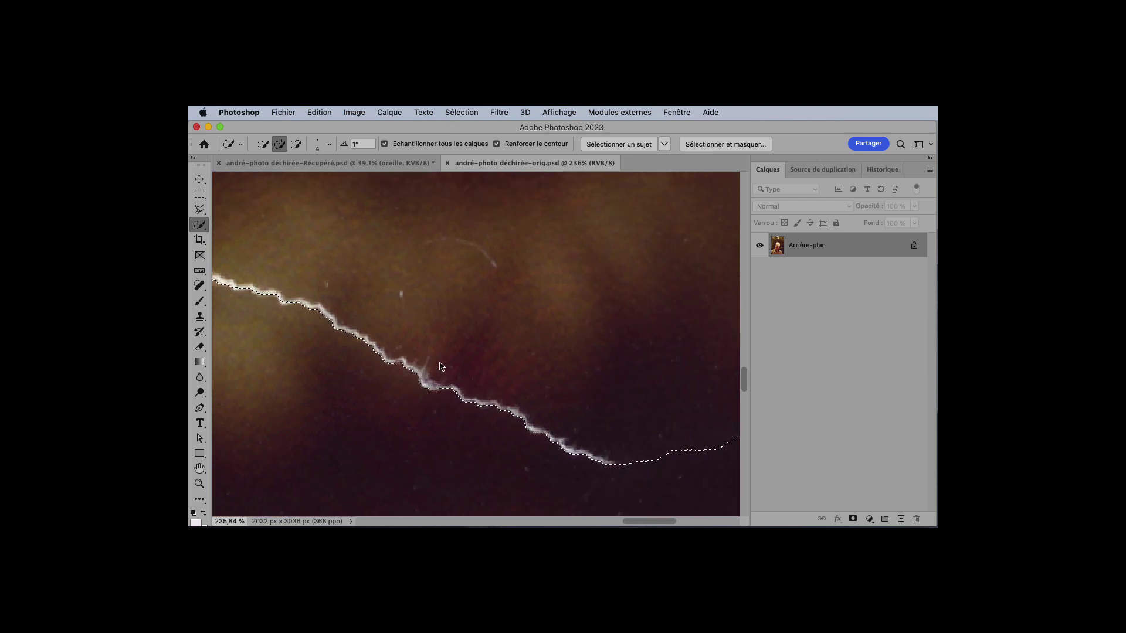
pyautogui.hscroll(-5, 526, 417)
pyautogui.scroll(2, 526, 417)
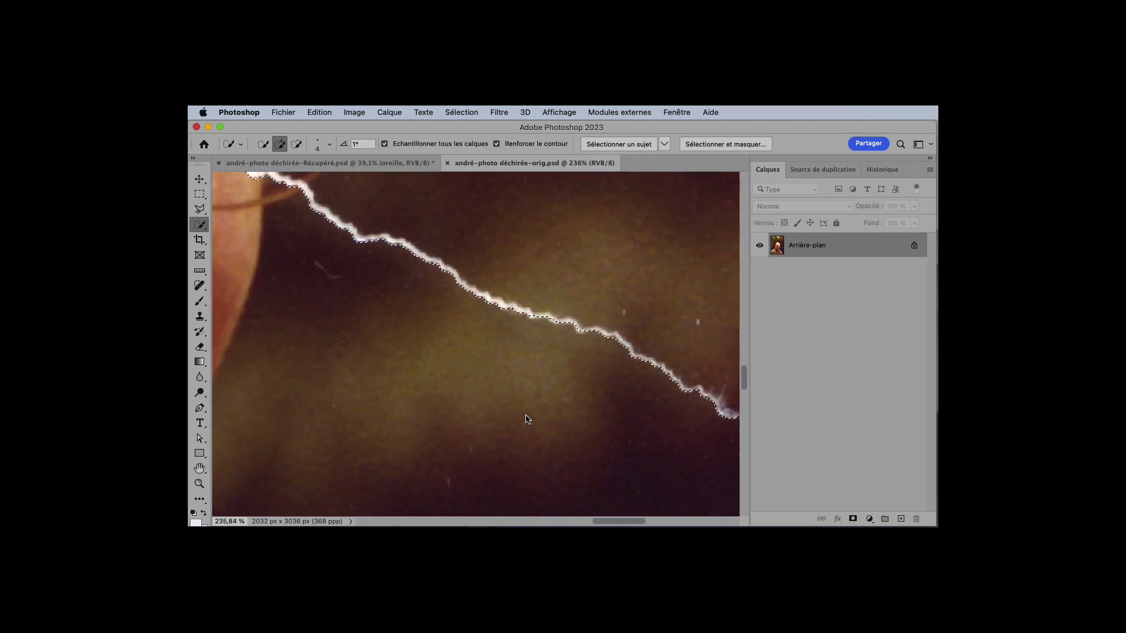
pyautogui.hscroll(-5, 526, 417)
pyautogui.scroll(3, 526, 417)
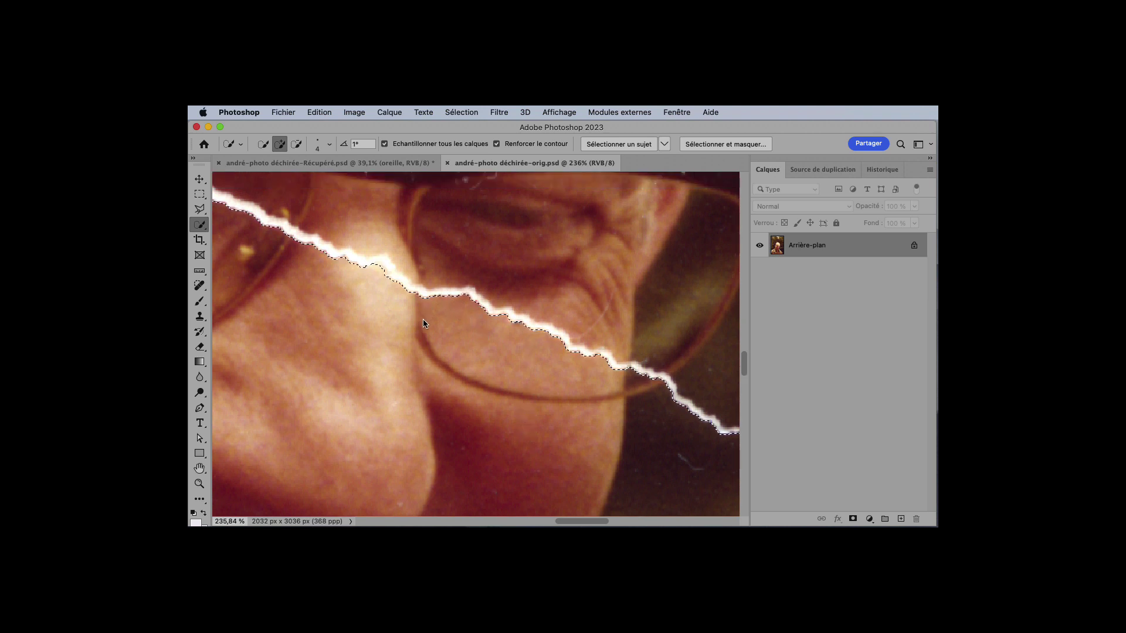
pyautogui.hscroll(-5, 422, 319)
pyautogui.scroll(2, 422, 319)
pyautogui.scroll(1, 422, 319)
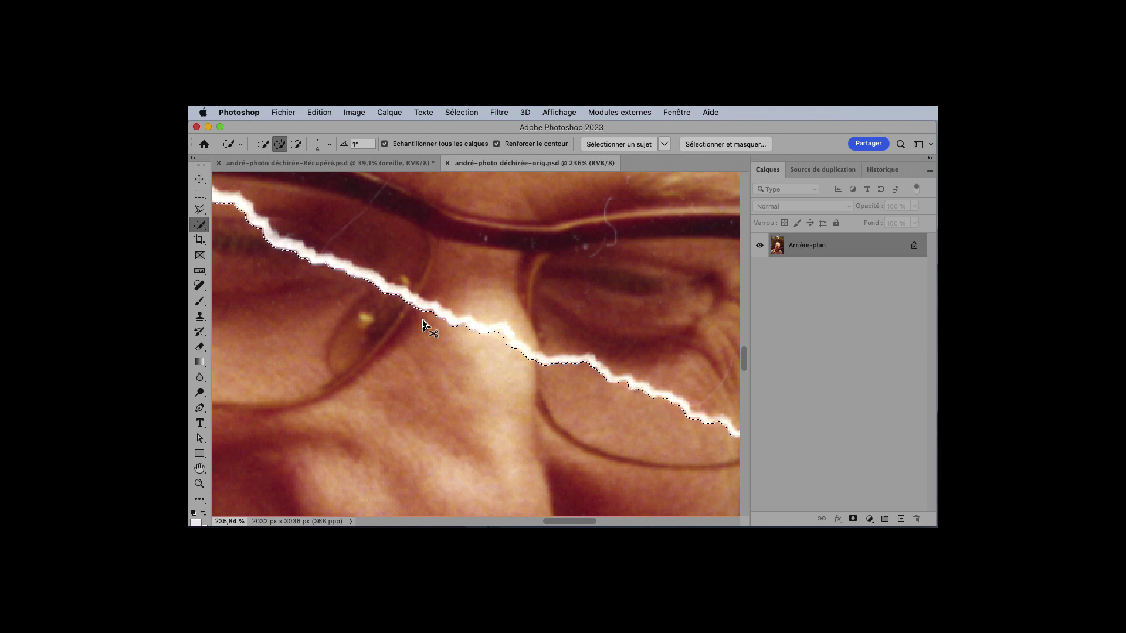
pyautogui.press('super+0')
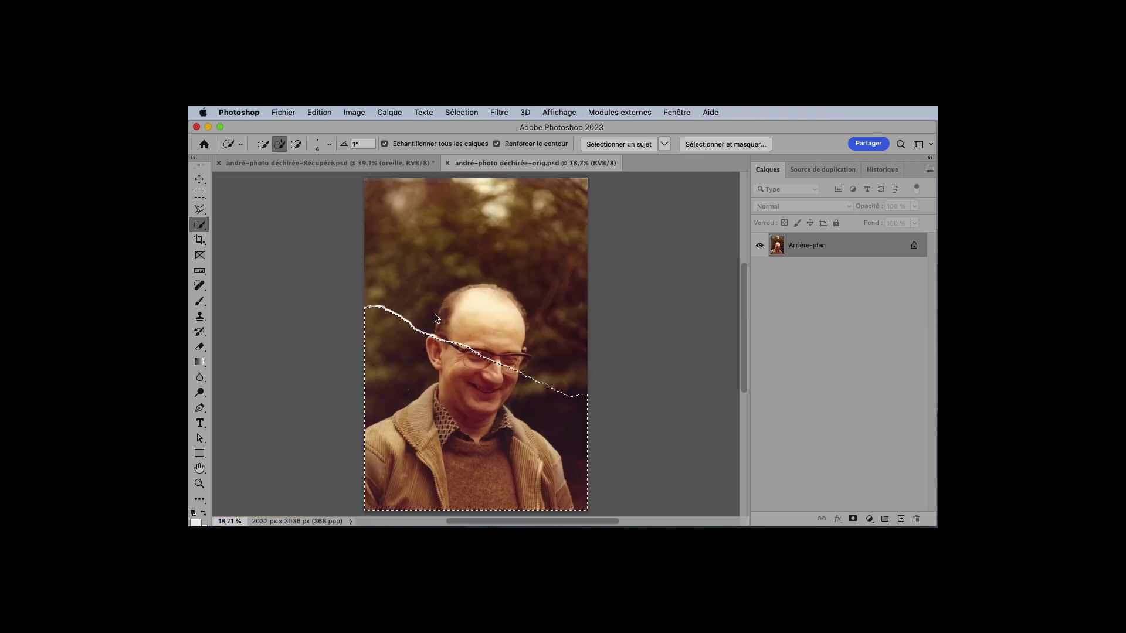
# Start a rotation of the selected lower part and move its reference point to where the selection edge meets the photo's right border
pyautogui.click(284, 112)
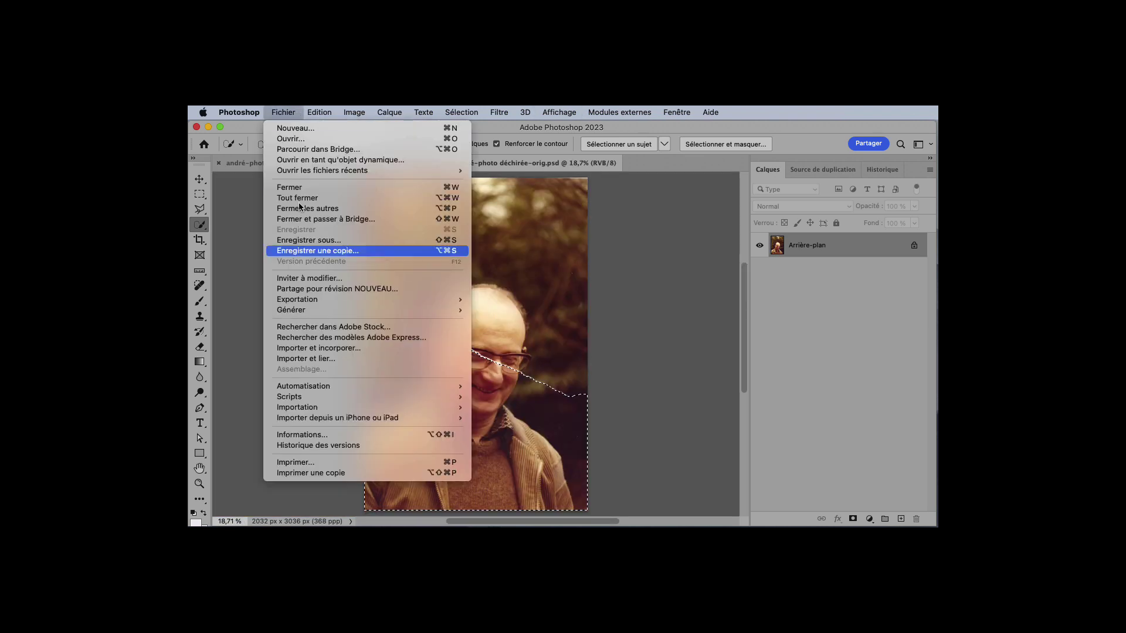
pyautogui.moveTo(319, 112)
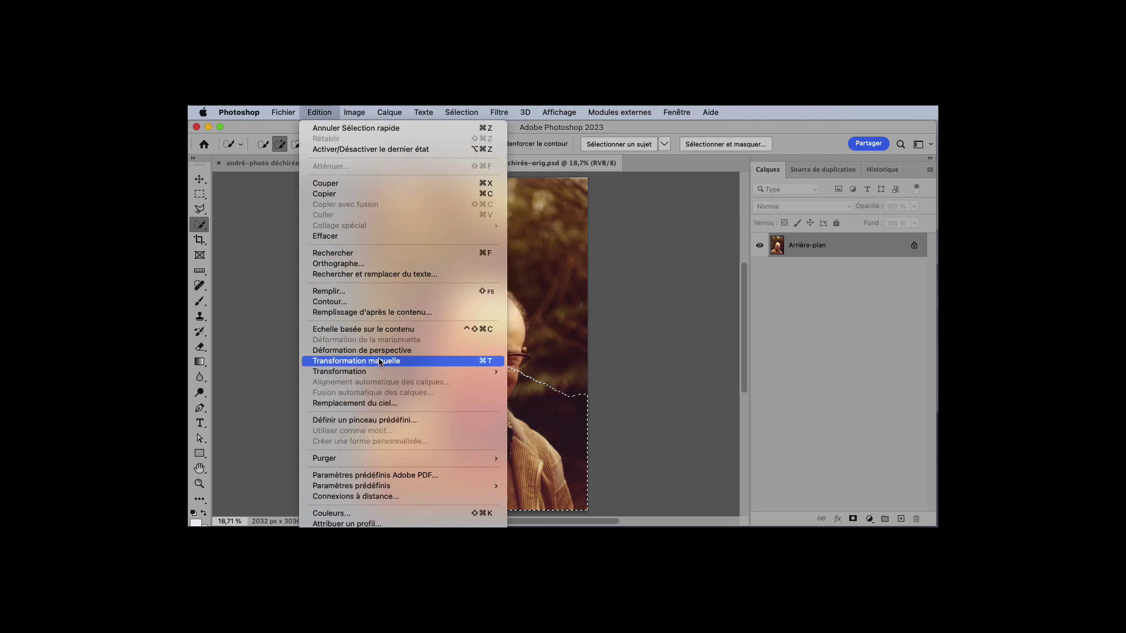
pyautogui.moveTo(387, 371)
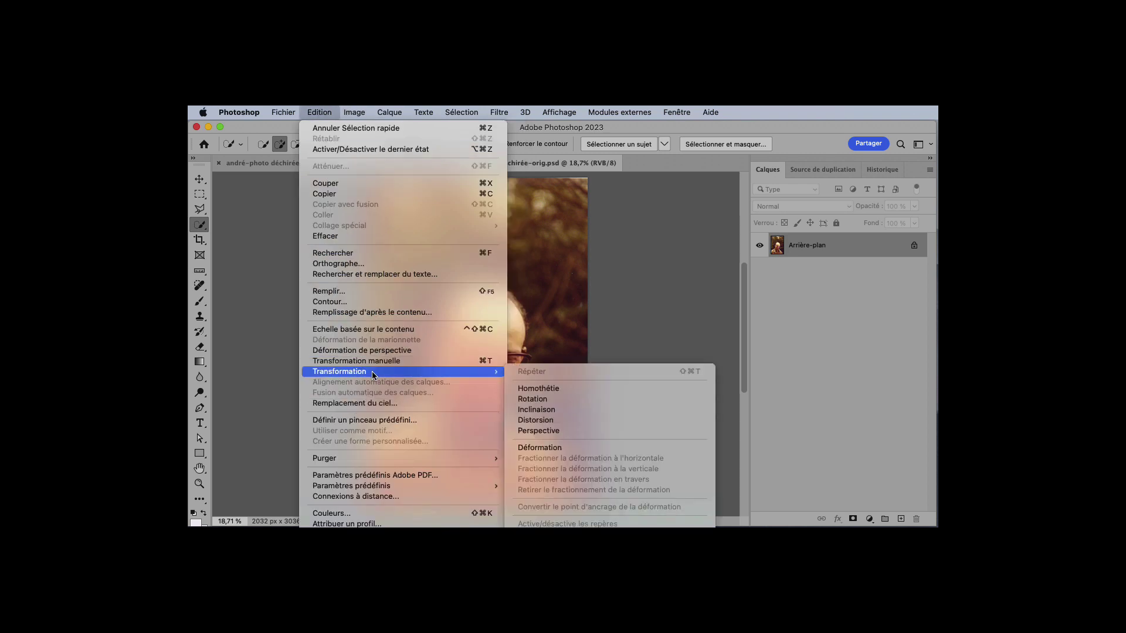
pyautogui.click(585, 409)
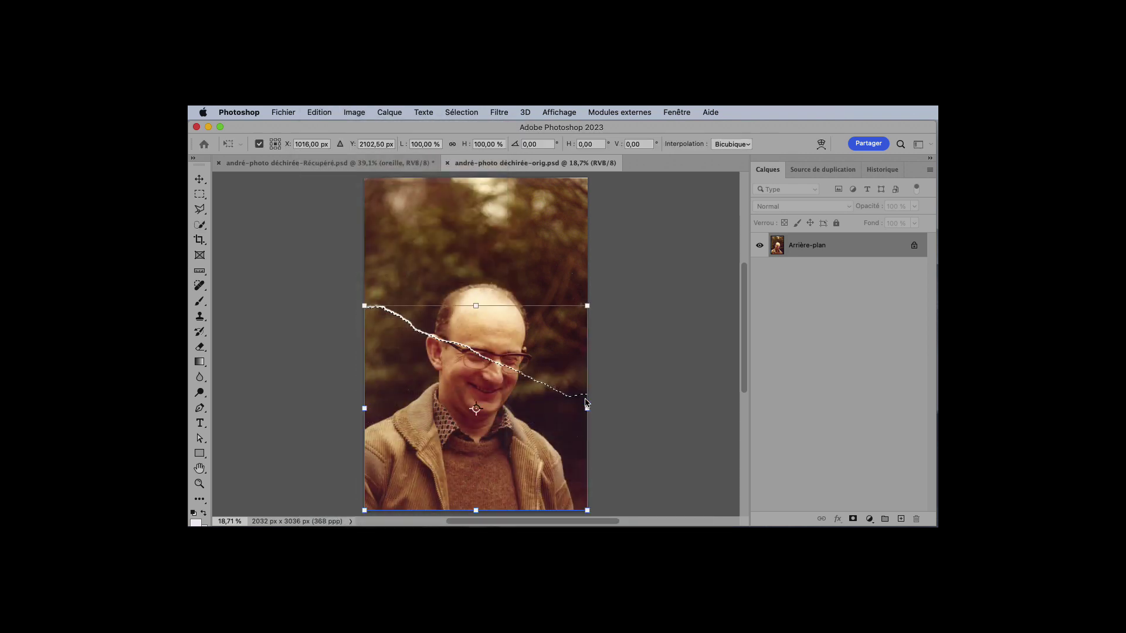
pyautogui.click(259, 144)
pyautogui.click(259, 144)
pyautogui.click(279, 144)
pyautogui.moveTo(588, 408); pyautogui.dragTo(587, 395)
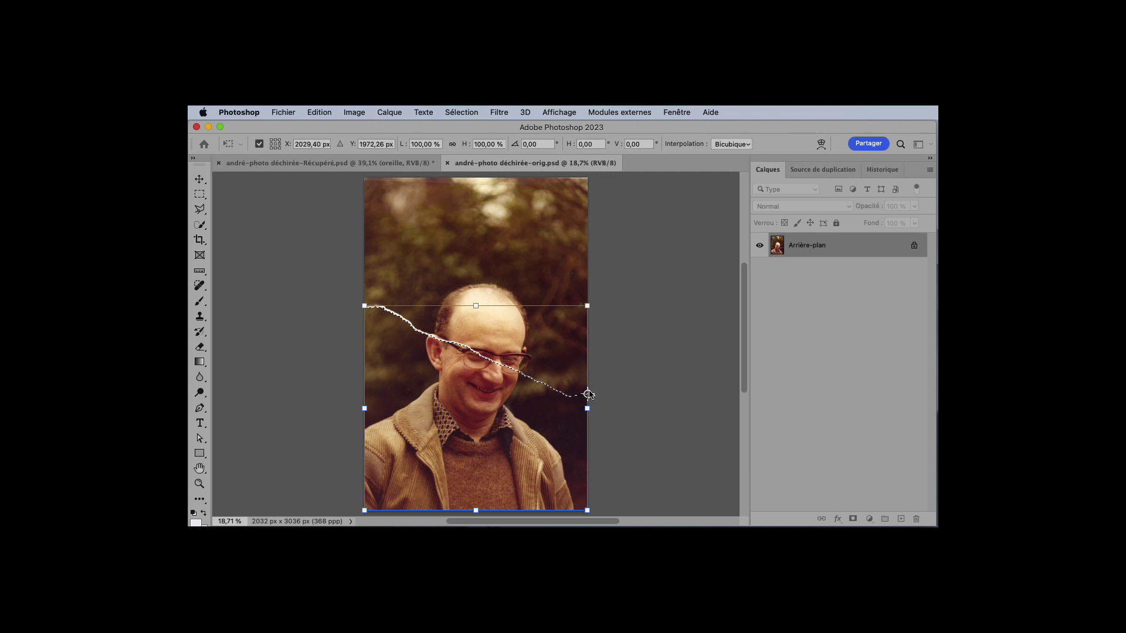
# Examine the gap along the tear between the reference point on the right border and the photo's left border
pyautogui.scroll(5, 587, 393)
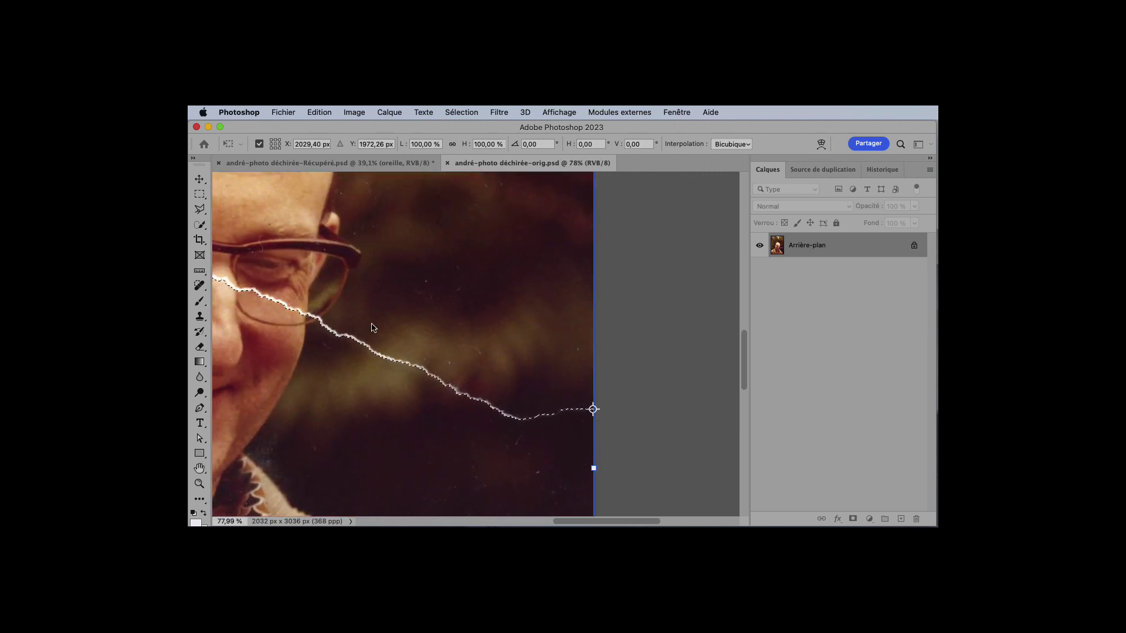
pyautogui.hscroll(-10, 371, 327)
pyautogui.scroll(5, 371, 327)
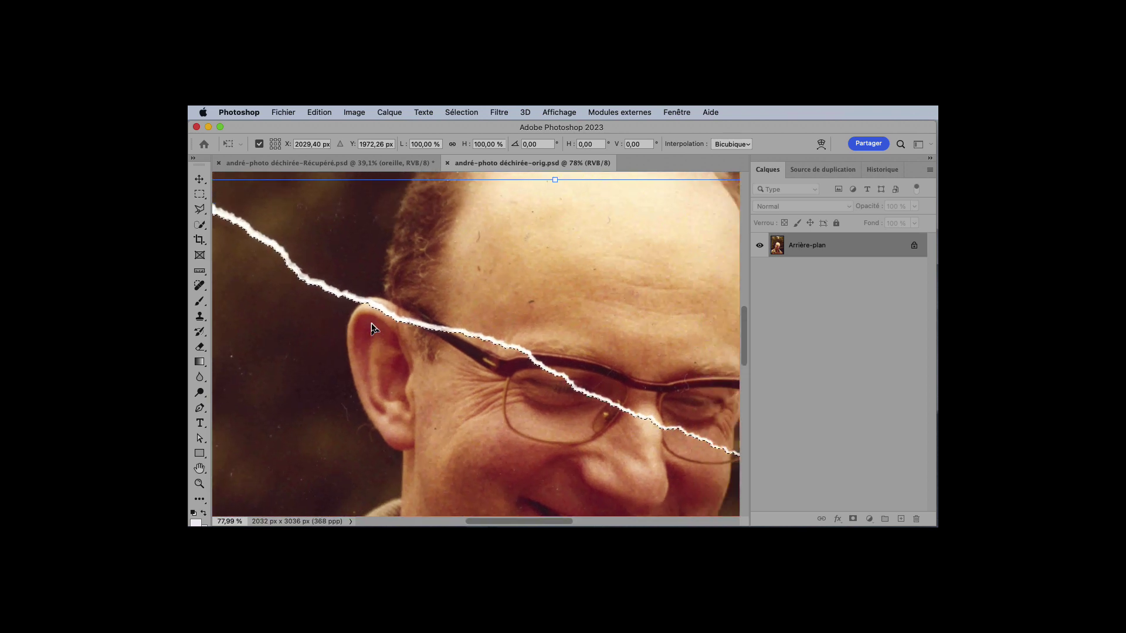
pyautogui.hscroll(10, 372, 327)
pyautogui.scroll(-4, 372, 328)
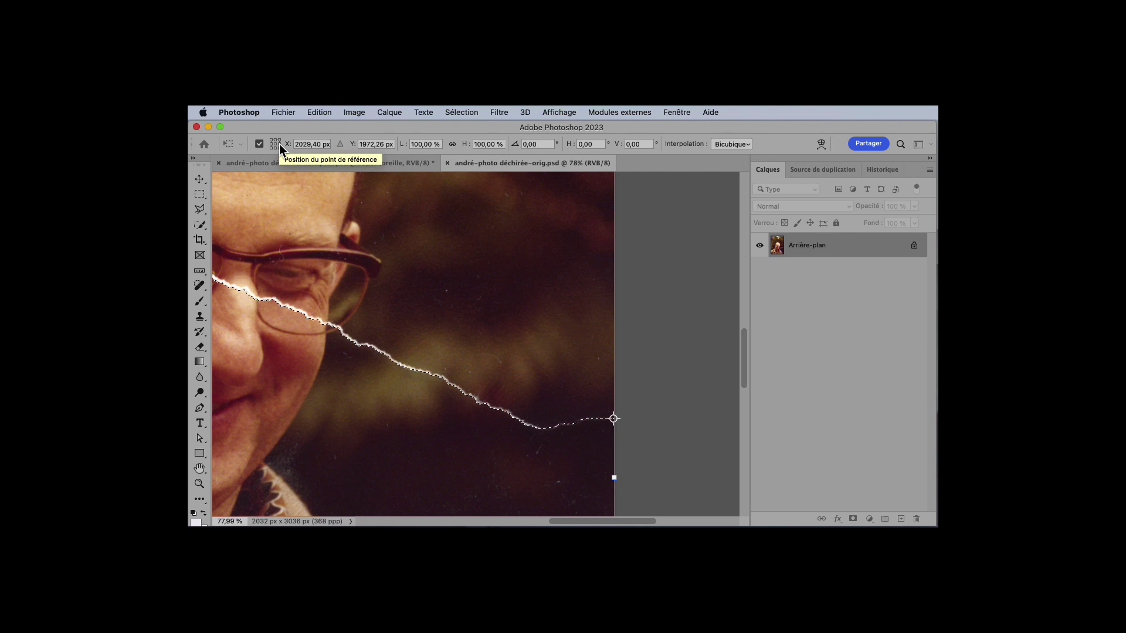
pyautogui.hscroll(-5, 378, 393)
pyautogui.scroll(2, 378, 393)
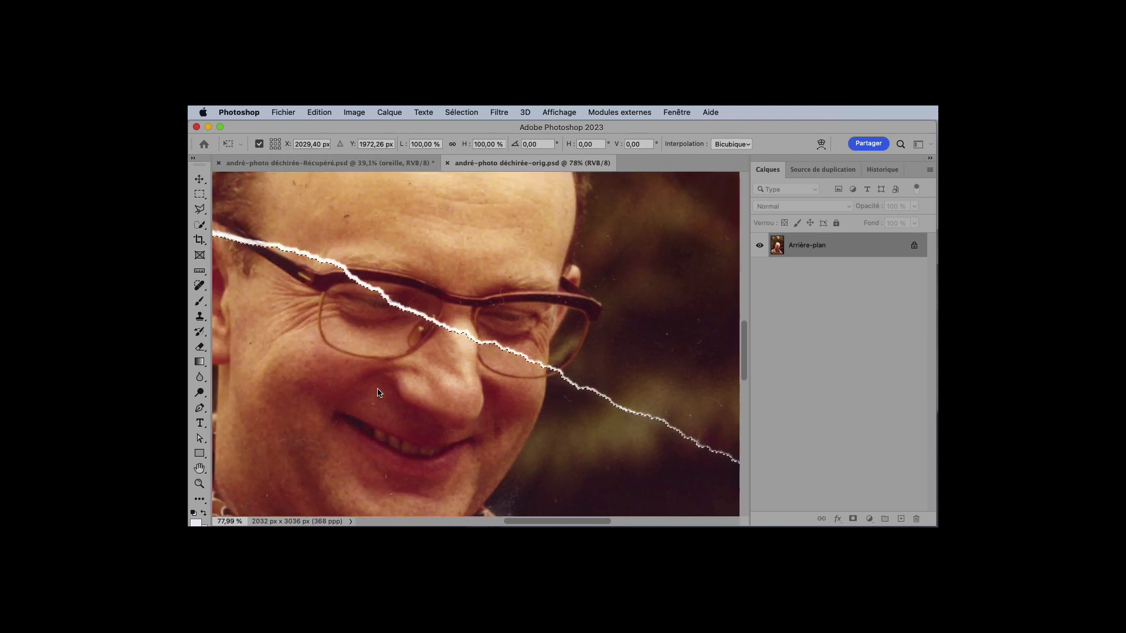
pyautogui.hscroll(-8, 378, 393)
pyautogui.scroll(3, 379, 392)
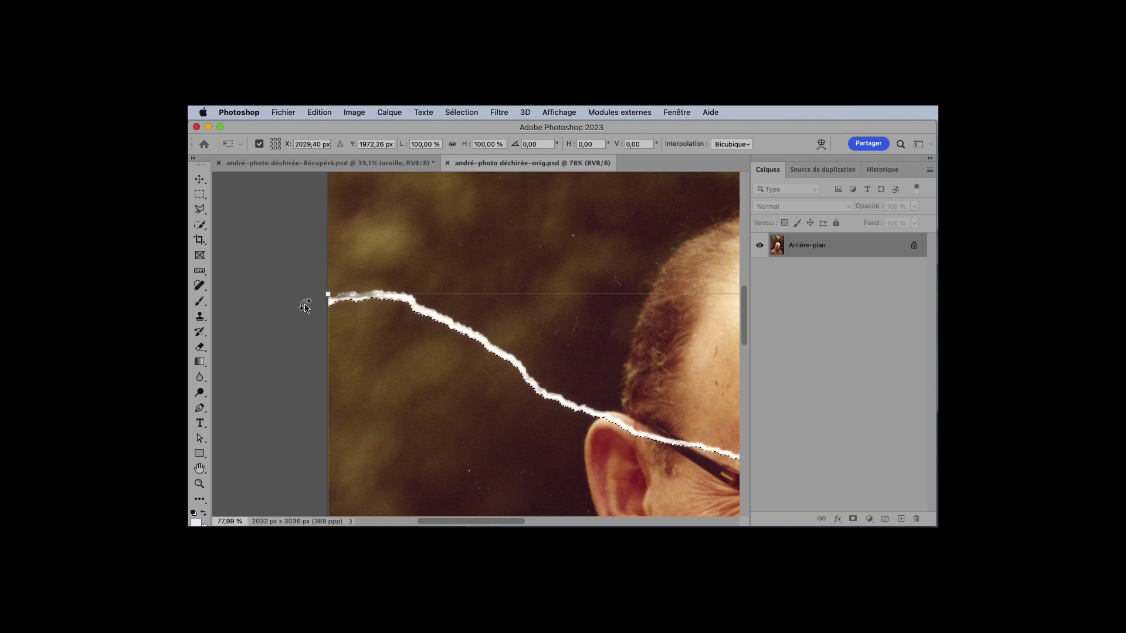
# Hide the selection edge, rotate the lower part by 0.47° about its reference point to narrow the tear, and apply the transformation
pyautogui.press('super+h')
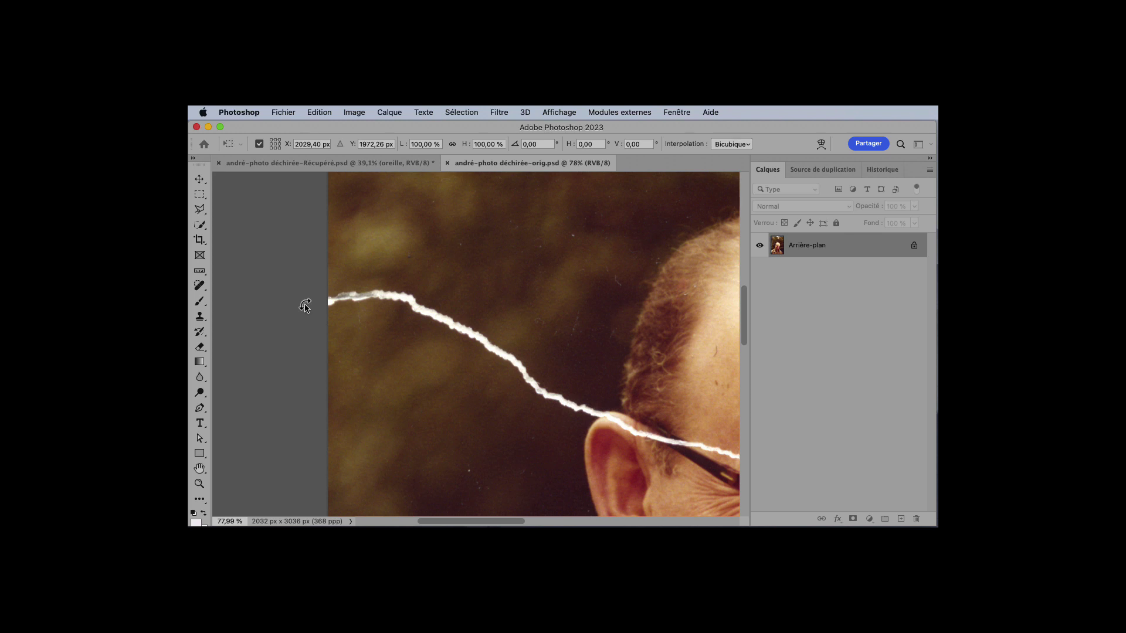
pyautogui.moveTo(306, 296); pyautogui.dragTo(305, 296)
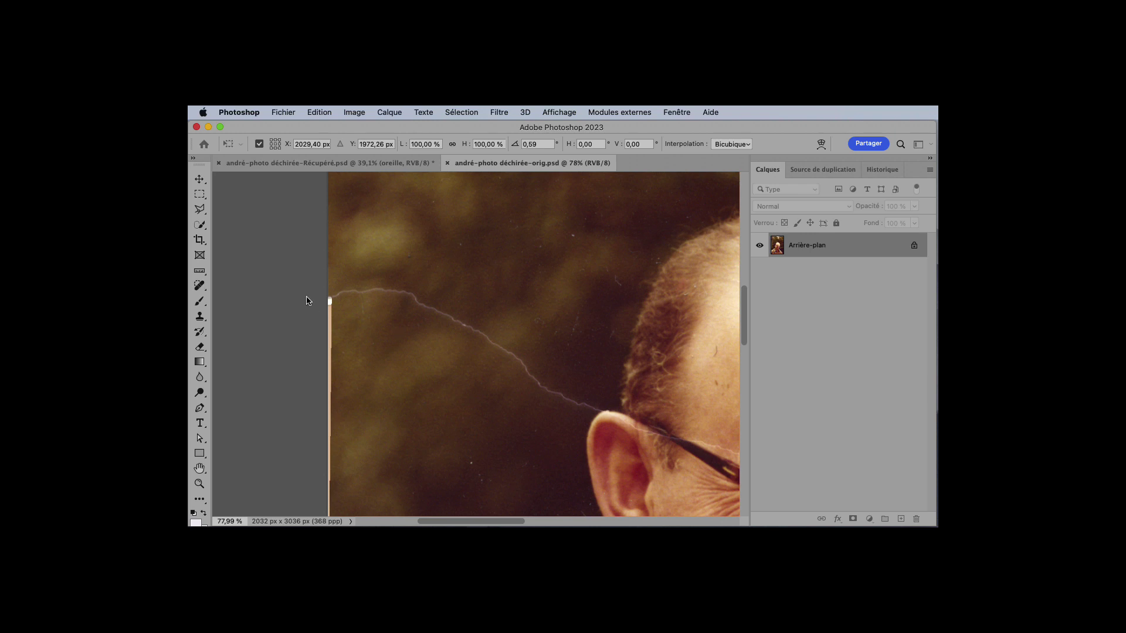
pyautogui.moveTo(306, 301); pyautogui.dragTo(305, 302)
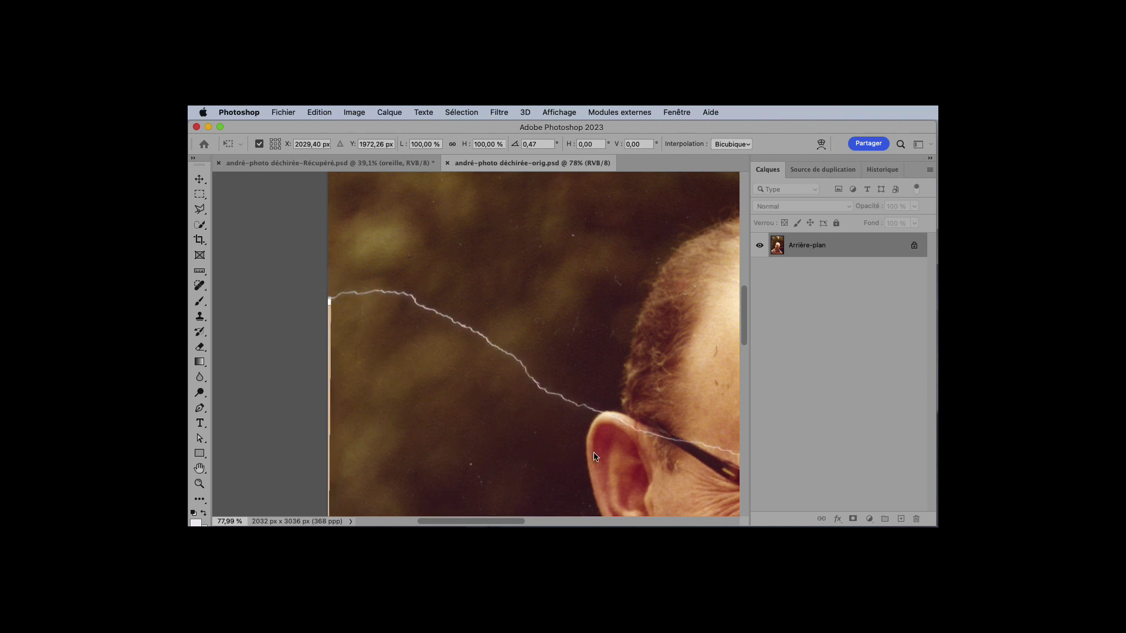
pyautogui.hscroll(10, 595, 457)
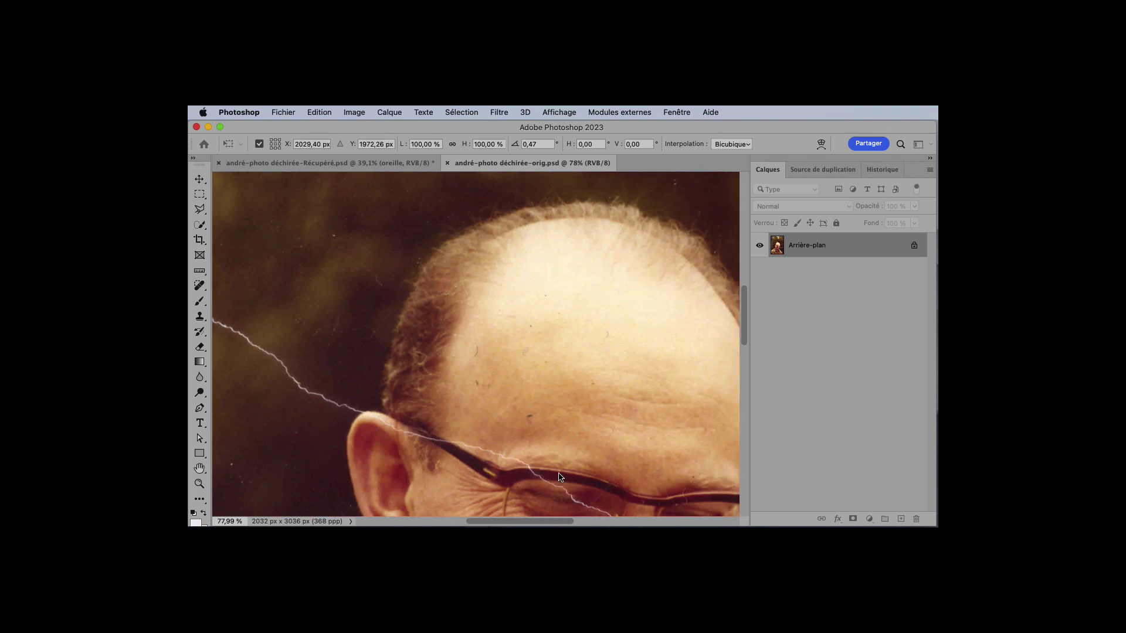
pyautogui.hscroll(10, 560, 477)
pyautogui.scroll(-2, 560, 477)
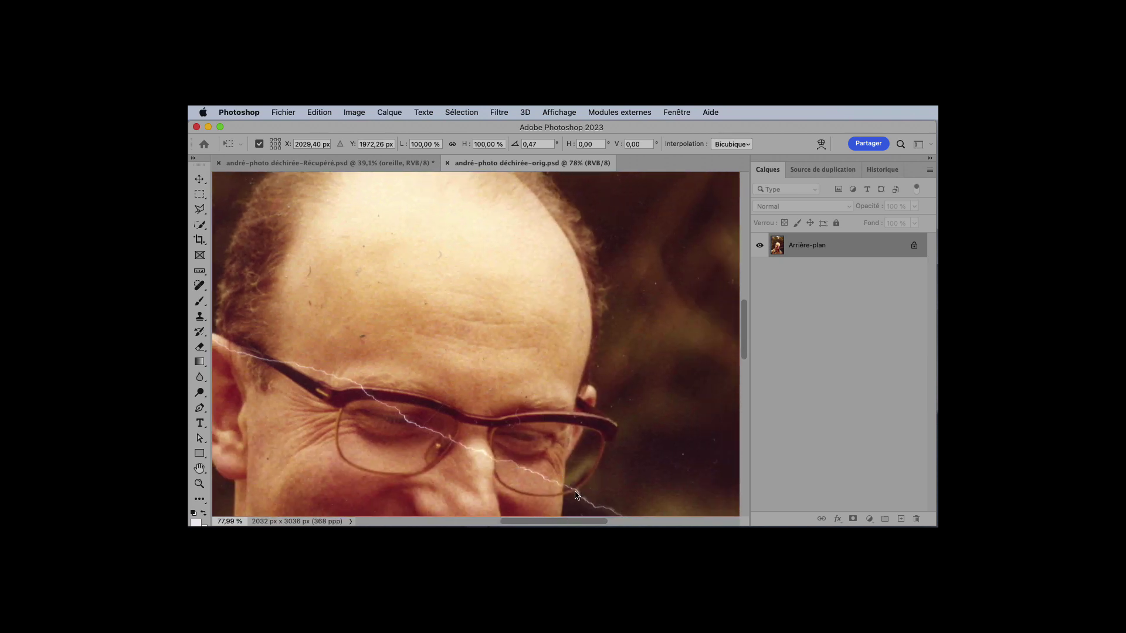
pyautogui.scroll(-8, 576, 495)
pyautogui.hscroll(2, 577, 496)
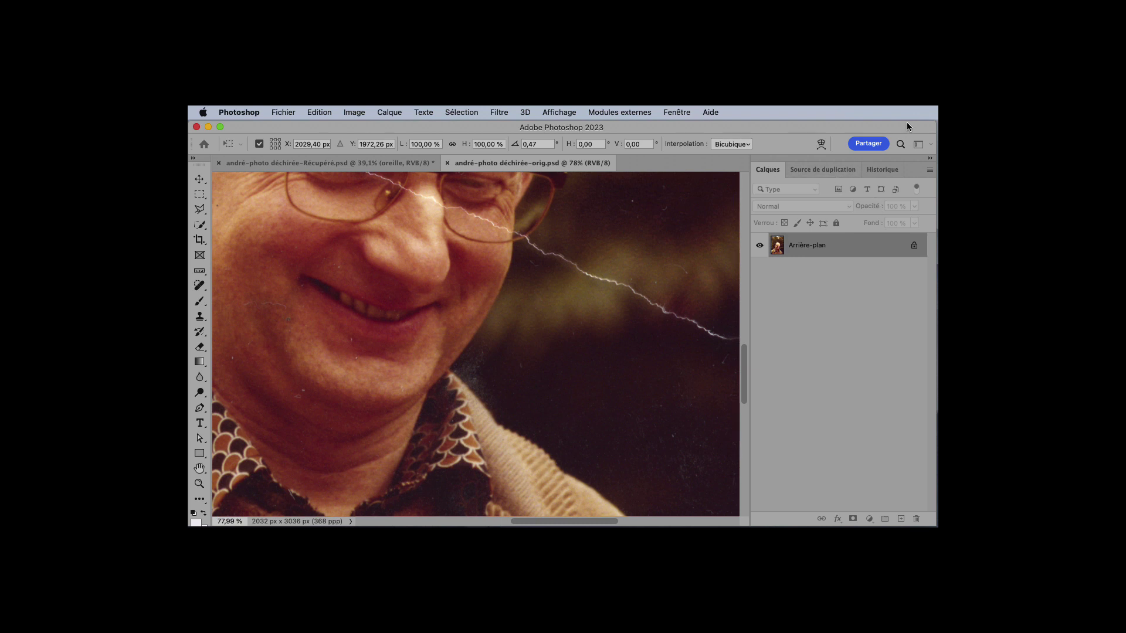
pyautogui.press('Return')
# Check the seam along the tear with the selection edge shown, then nudge the selected lower part with the Move tool to tighten it
pyautogui.press('w')
pyautogui.press('super+h')
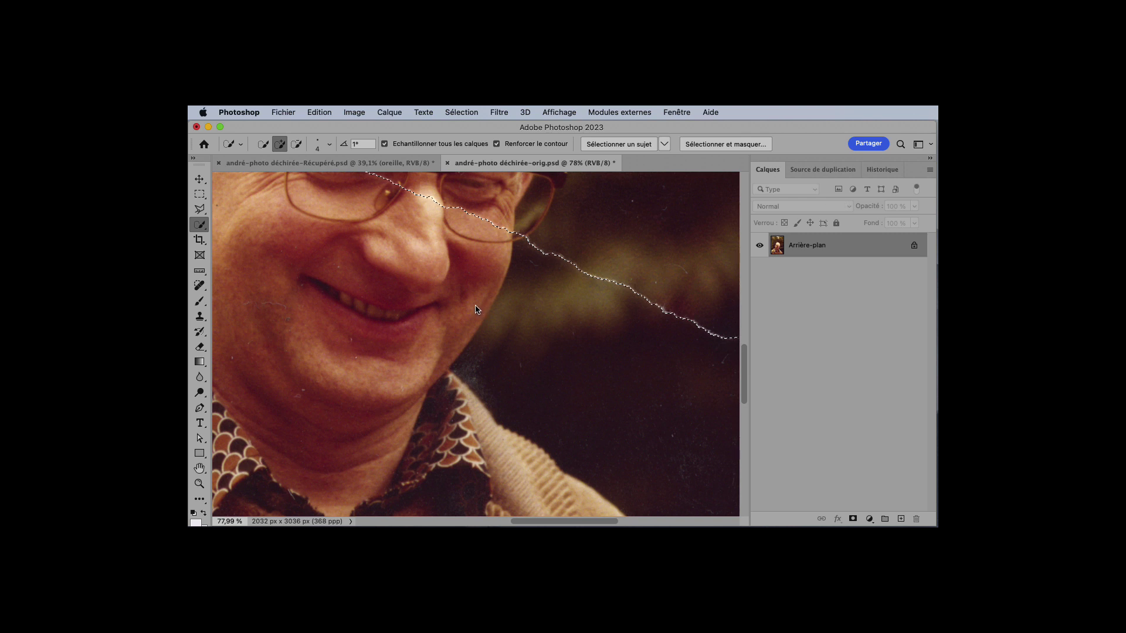
pyautogui.scroll(5, 478, 309)
pyautogui.hscroll(3, 477, 310)
pyautogui.hscroll(-5, 476, 309)
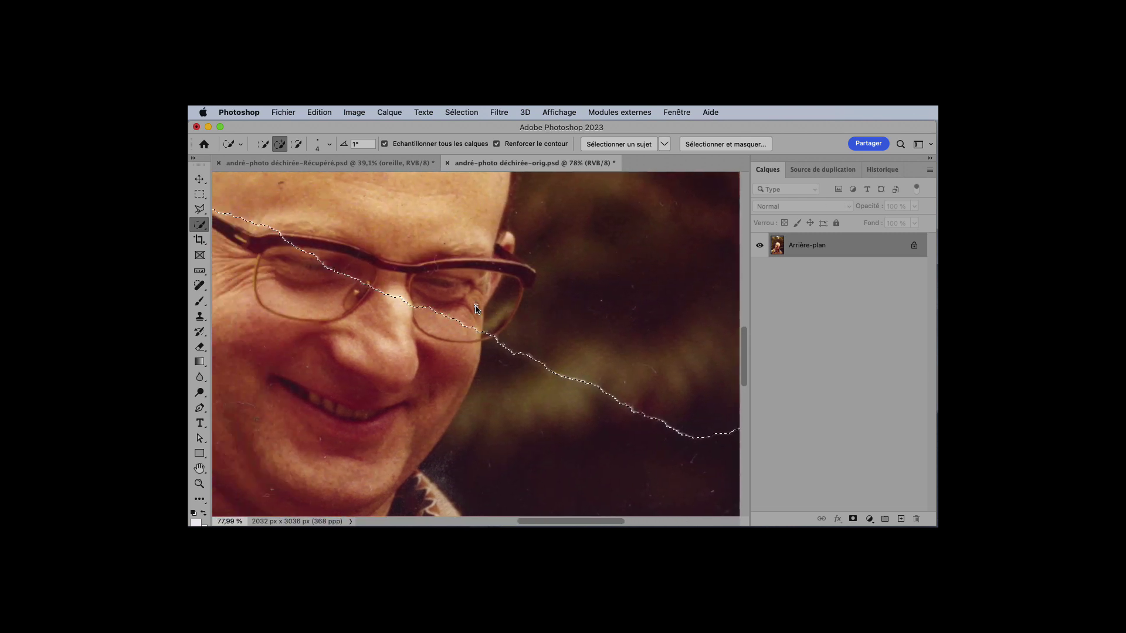
pyautogui.scroll(2, 476, 308)
pyautogui.hscroll(1, 476, 309)
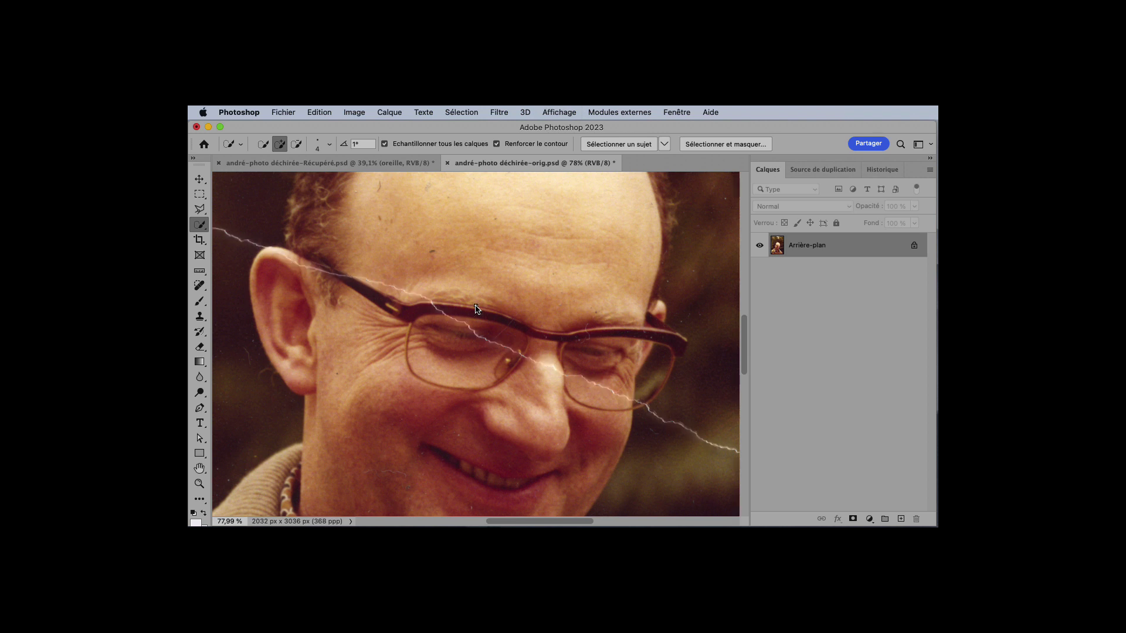
pyautogui.press('v')
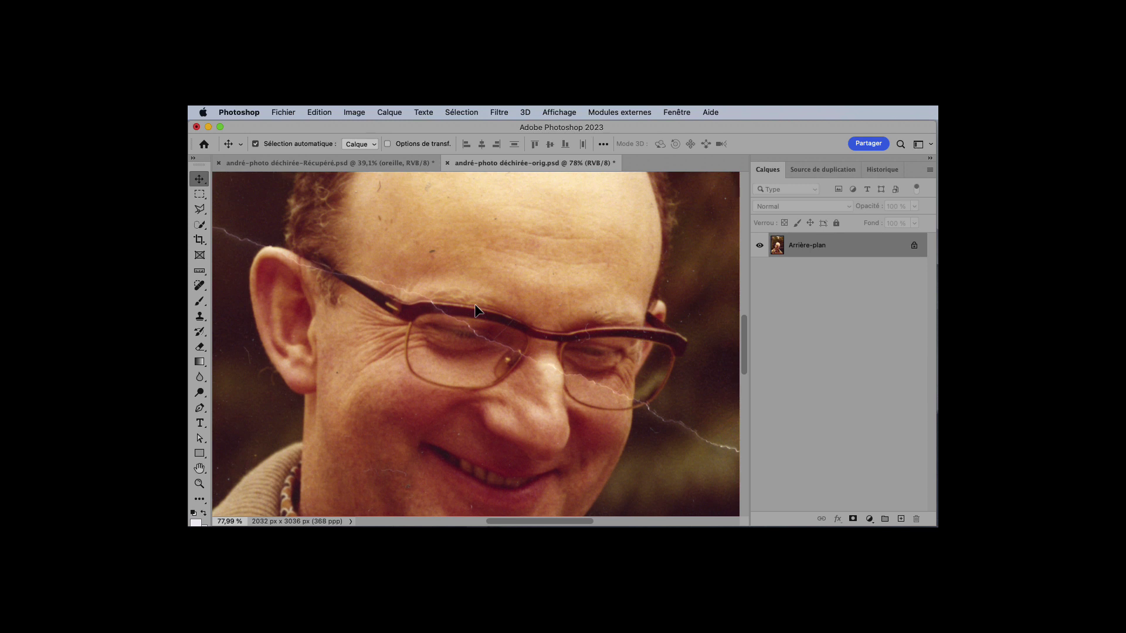
# Examine the closed seam along its whole length, from the background beside the glasses back to the photo's left border
pyautogui.hscroll(5, 475, 310)
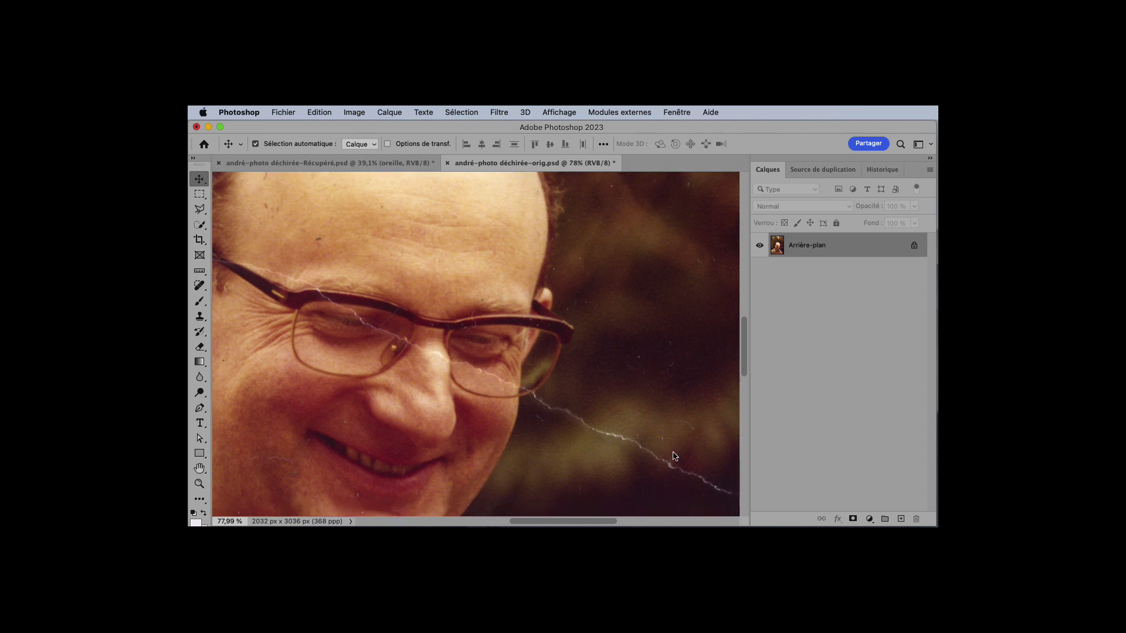
pyautogui.scroll(-5, 674, 457)
pyautogui.scroll(8, 675, 457)
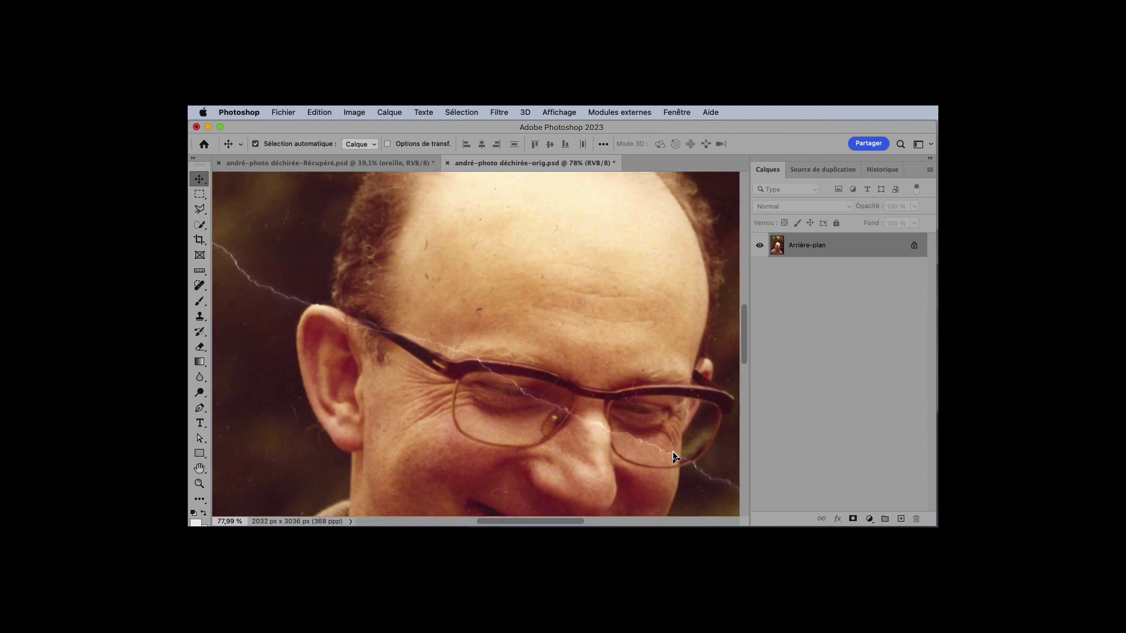
pyautogui.hscroll(-12, 675, 456)
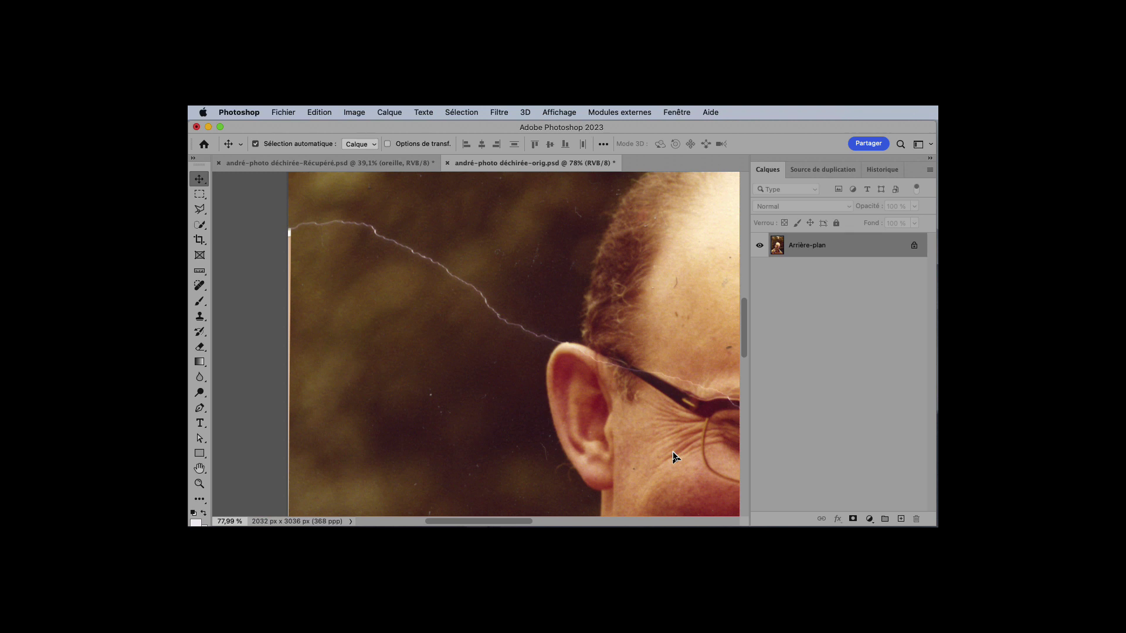
pyautogui.hscroll(10, 532, 374)
pyautogui.scroll(-2, 532, 374)
pyautogui.hscroll(-15, 531, 370)
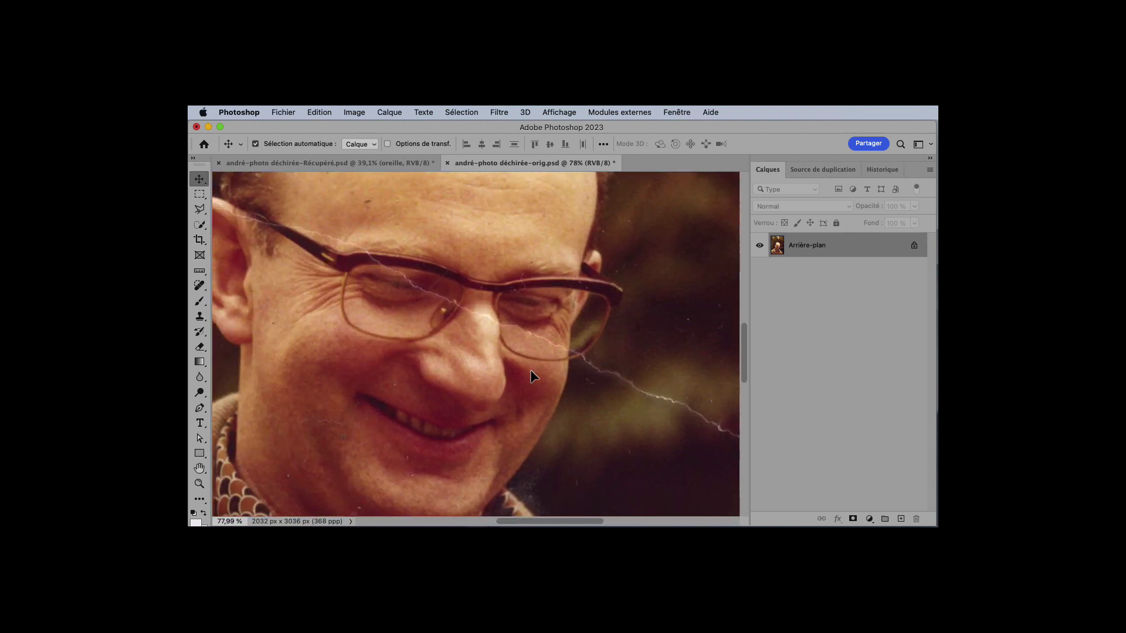
pyautogui.scroll(5, 530, 371)
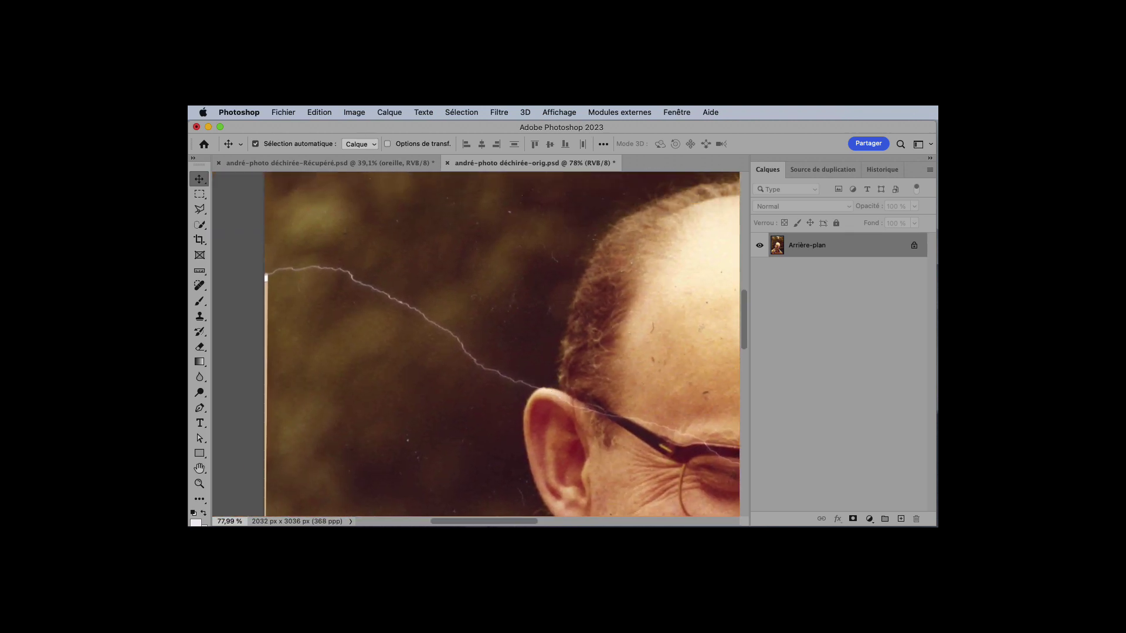
# Look over the healing and stamp tool variants and choose the Spot Healing Brush
pyautogui.click(200, 286)
pyautogui.rightClick(200, 286)
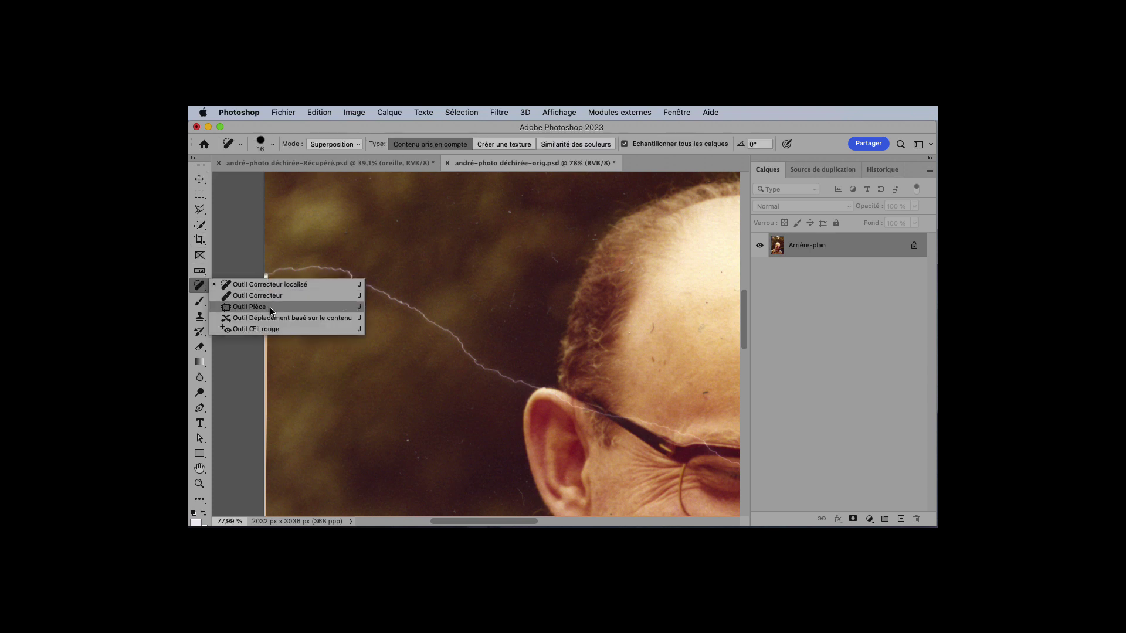
pyautogui.scroll(-1, 271, 308)
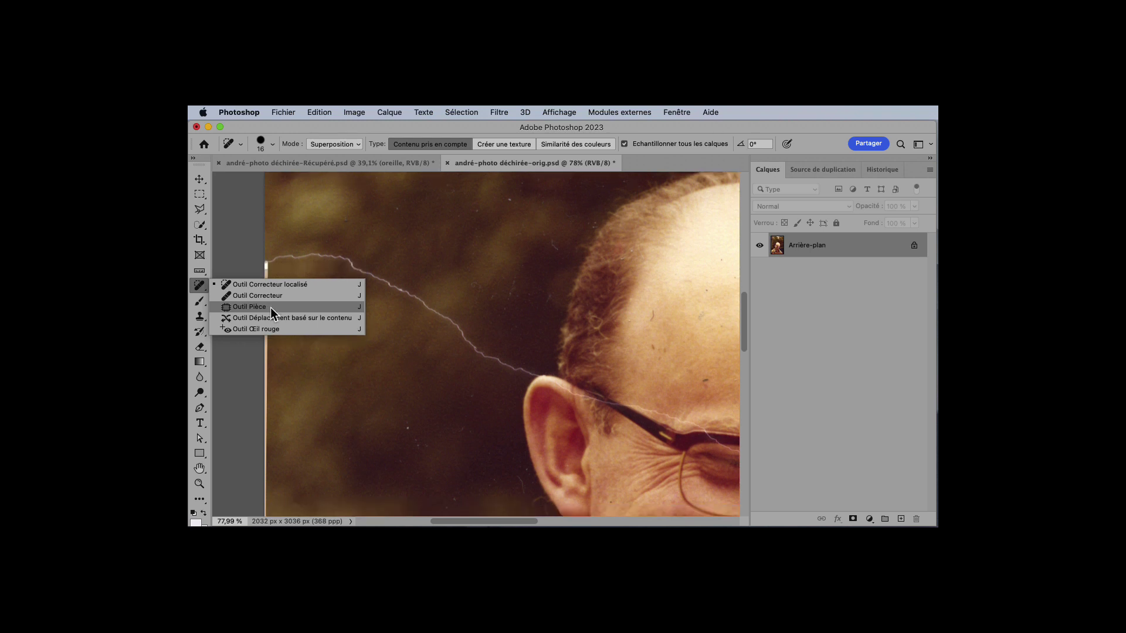
pyautogui.click(199, 317)
pyautogui.rightClick(199, 317)
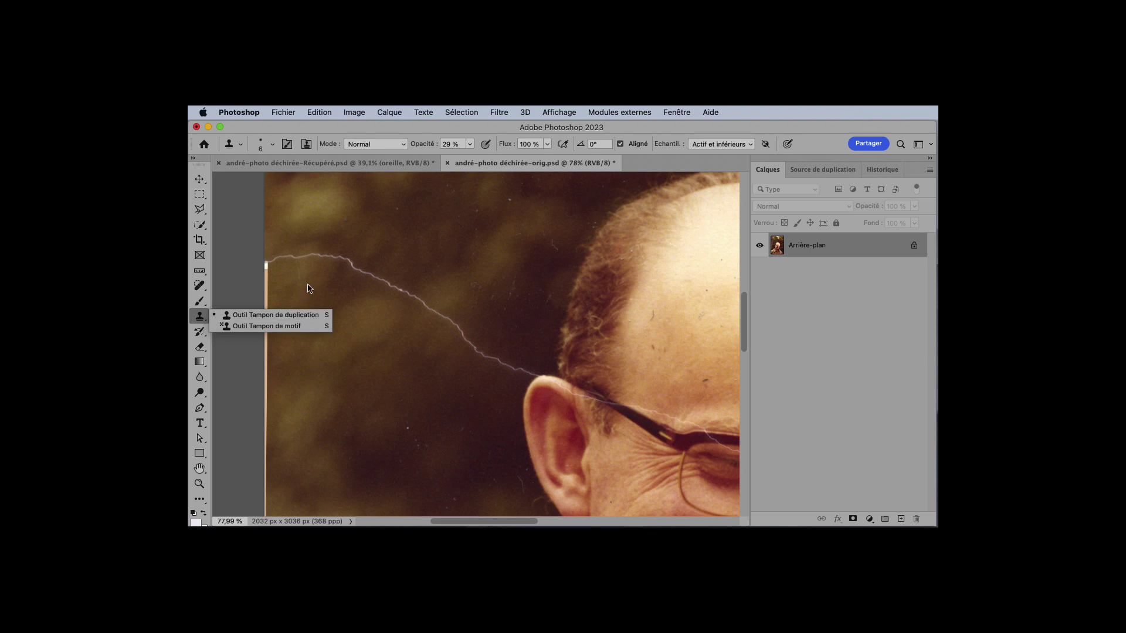
pyautogui.click(200, 286)
pyautogui.rightClick(200, 289)
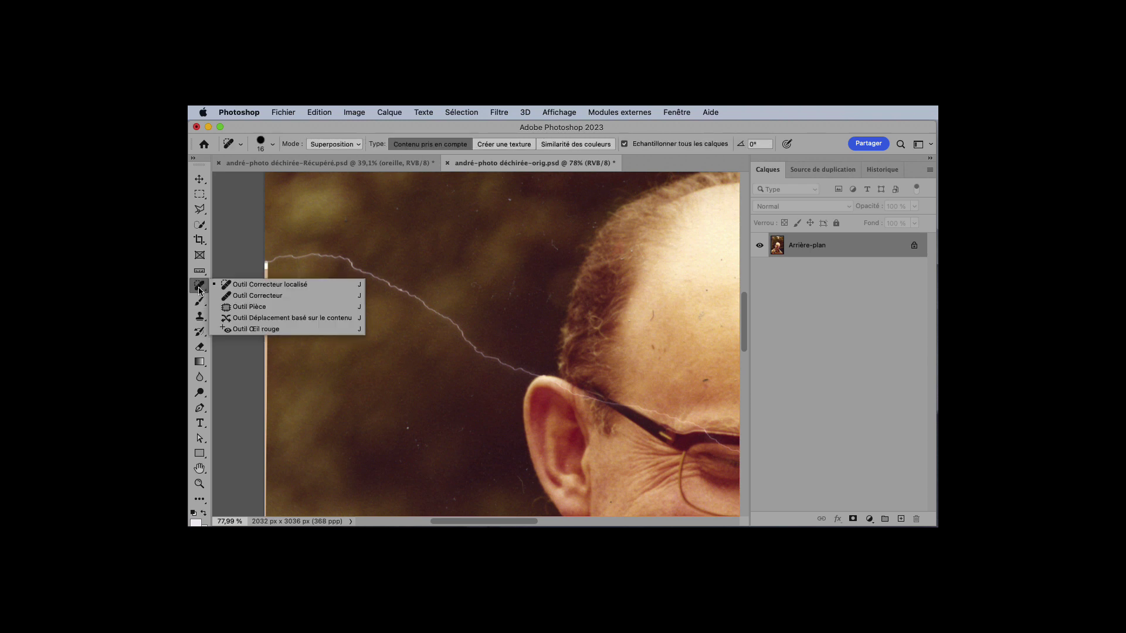
pyautogui.click(288, 286)
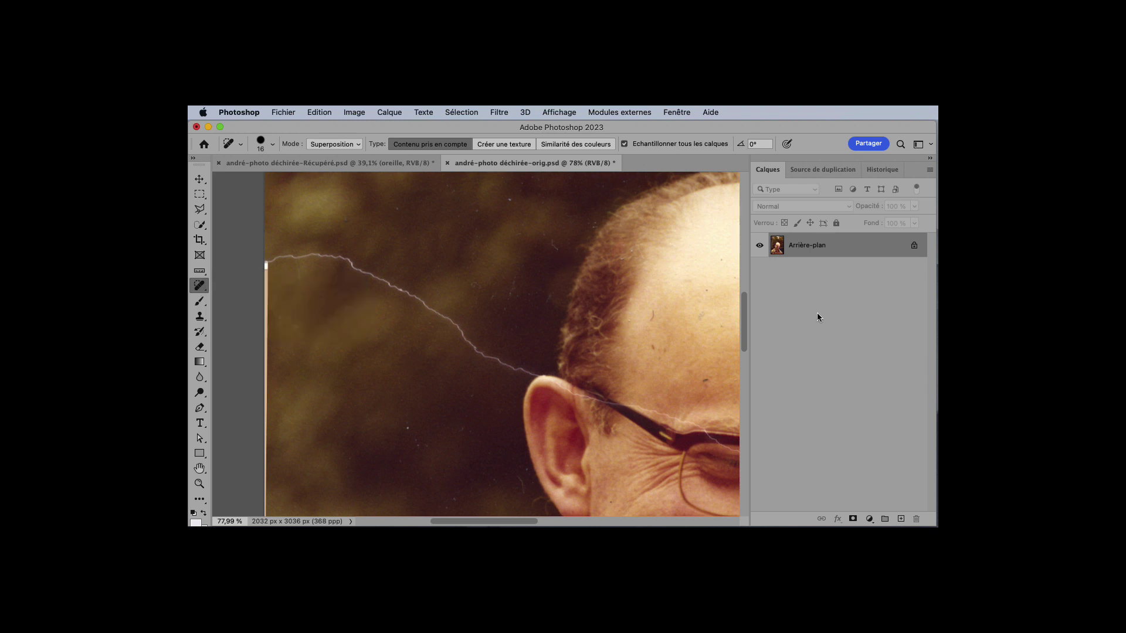
# Create a new empty layer named "retouches" above the background layer
pyautogui.keyDown('alt'); pyautogui.click(901, 519); pyautogui.keyUp('alt')
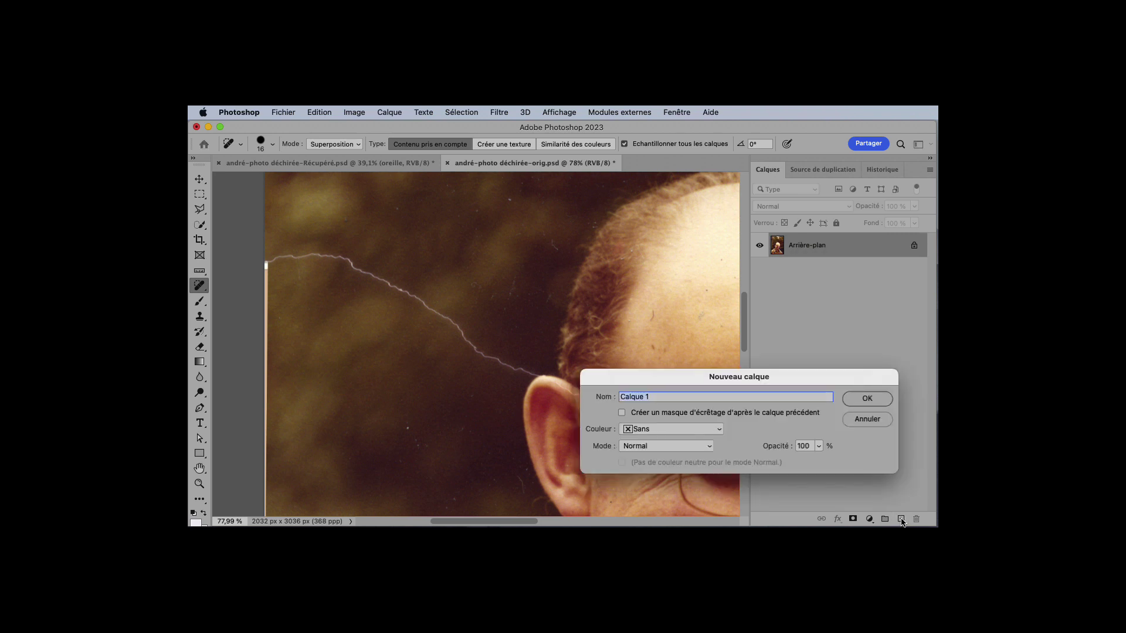
pyautogui.write('retoiuch')
pyautogui.press('BackSpace')
pyautogui.press('BackSpace')
pyautogui.press('Return')
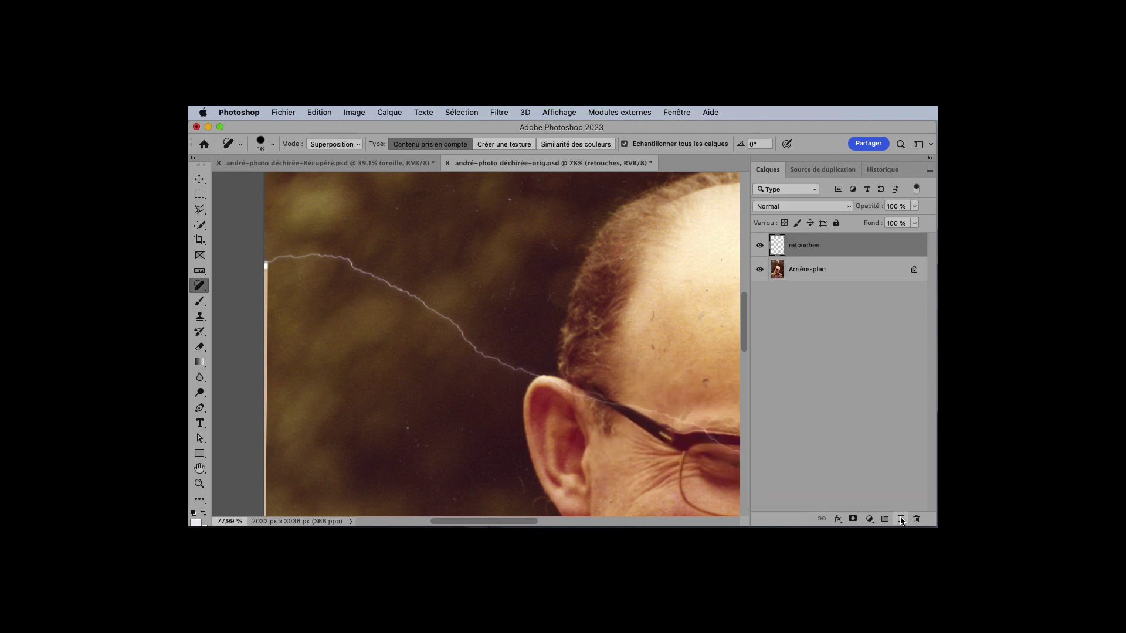
# Heal the seam in Normal mode from the ear to the photo's left border, and compare with the retouches layer hidden and shown
pyautogui.hscroll(1, 656, 406)
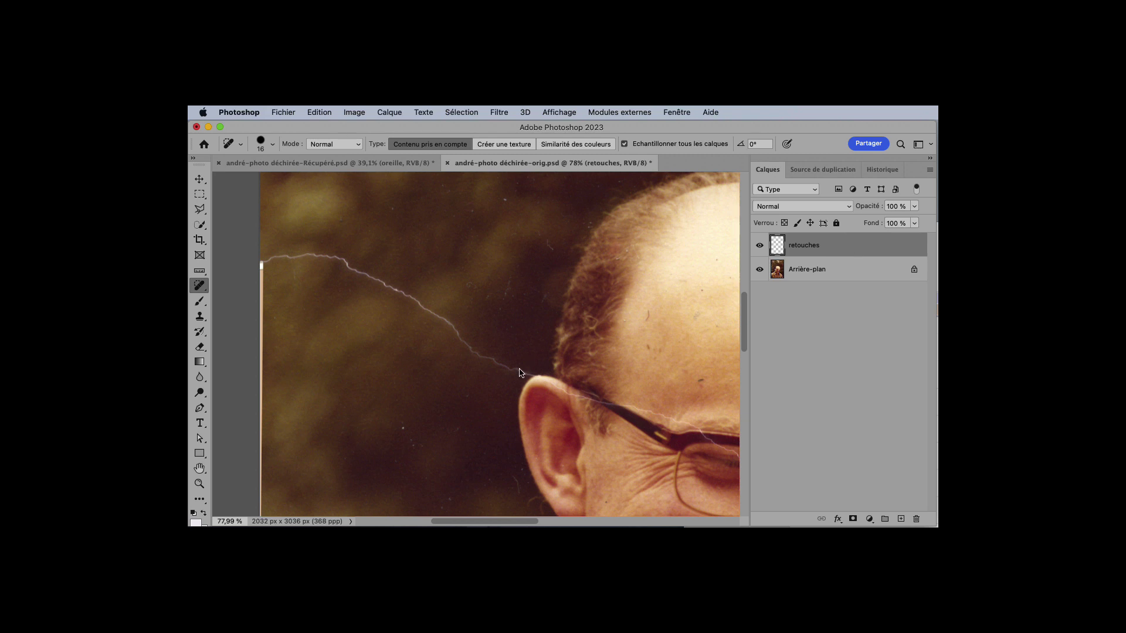
pyautogui.click(330, 143)
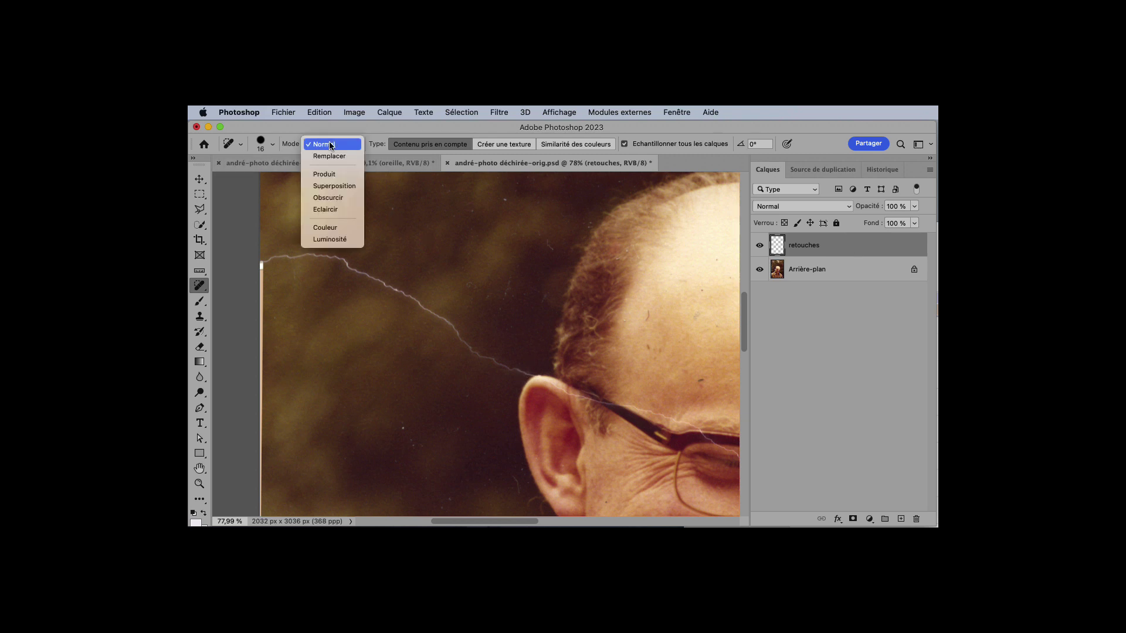
pyautogui.click(353, 144)
pyautogui.hscroll(1, 455, 264)
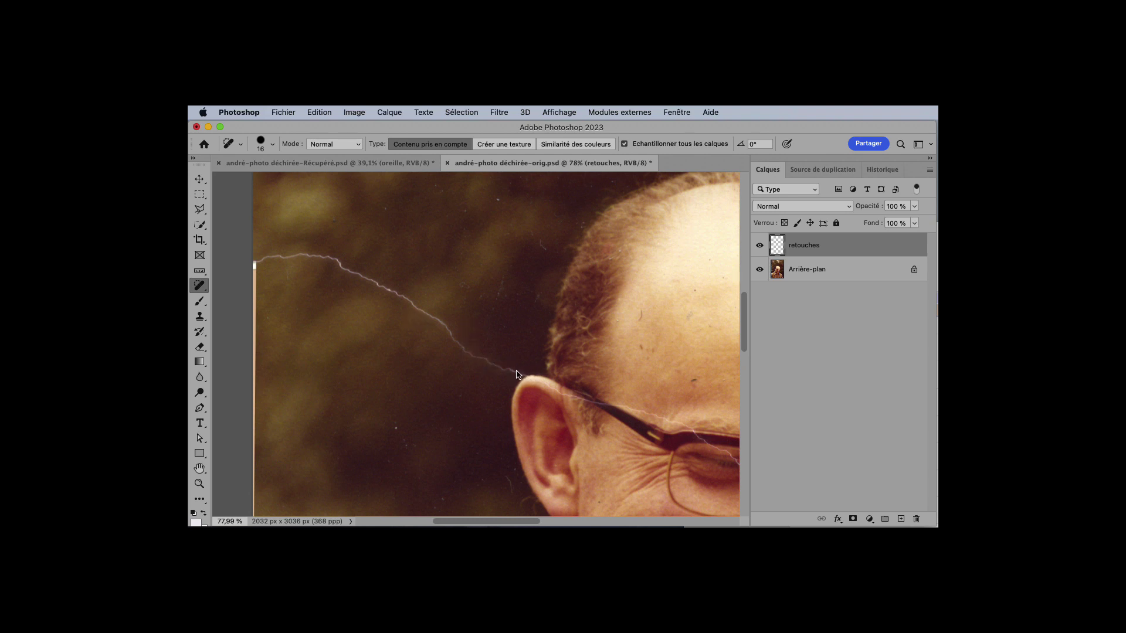
pyautogui.moveTo(521, 372)
pyautogui.mouseDown()
pyautogui.moveTo(465, 350)
pyautogui.moveTo(414, 304)
pyautogui.moveTo(359, 277)
pyautogui.moveTo(407, 293)
pyautogui.moveTo(338, 262)
pyautogui.moveTo(282, 256)
pyautogui.moveTo(252, 271)
pyautogui.mouseUp()
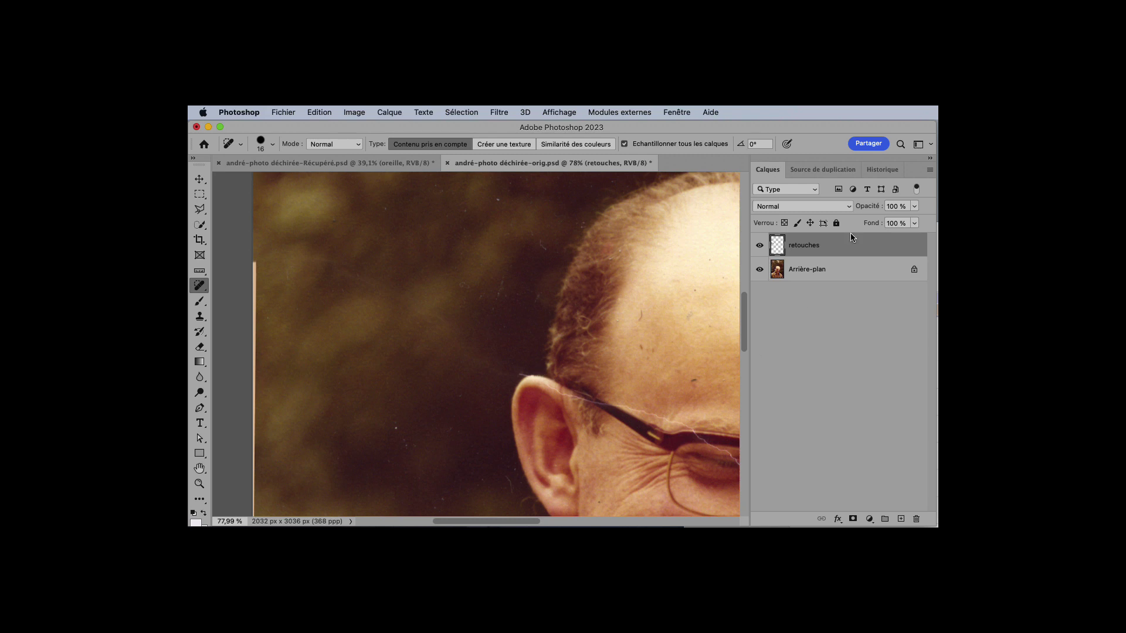
pyautogui.click(759, 245)
pyautogui.click(758, 246)
# Try healing the seam at the top of the ear, undo it, and heal the seam on the skin just above the glasses' arm
pyautogui.hscroll(4, 573, 392)
pyautogui.hscroll(1, 574, 392)
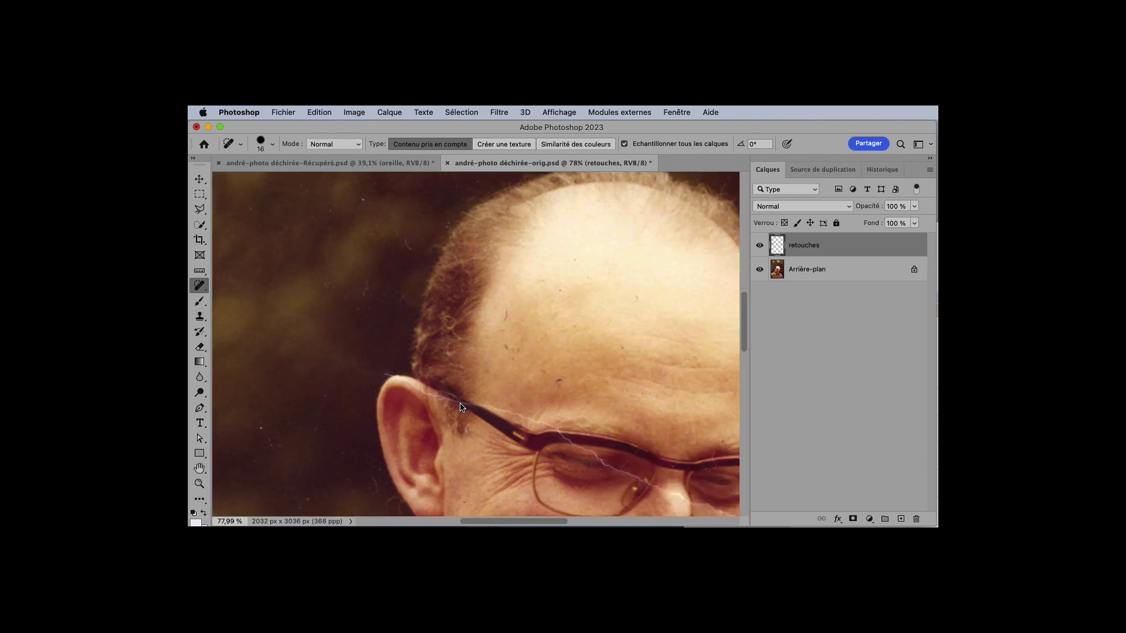
pyautogui.moveTo(380, 376); pyautogui.dragTo(401, 382)
pyautogui.press('super+z')
pyautogui.press('super+z')
pyautogui.moveTo(555, 421); pyautogui.dragTo(497, 410)
# Heal the seam across the dark background from the glasses to the photo's right border
pyautogui.hscroll(10, 672, 457)
pyautogui.scroll(-3, 672, 457)
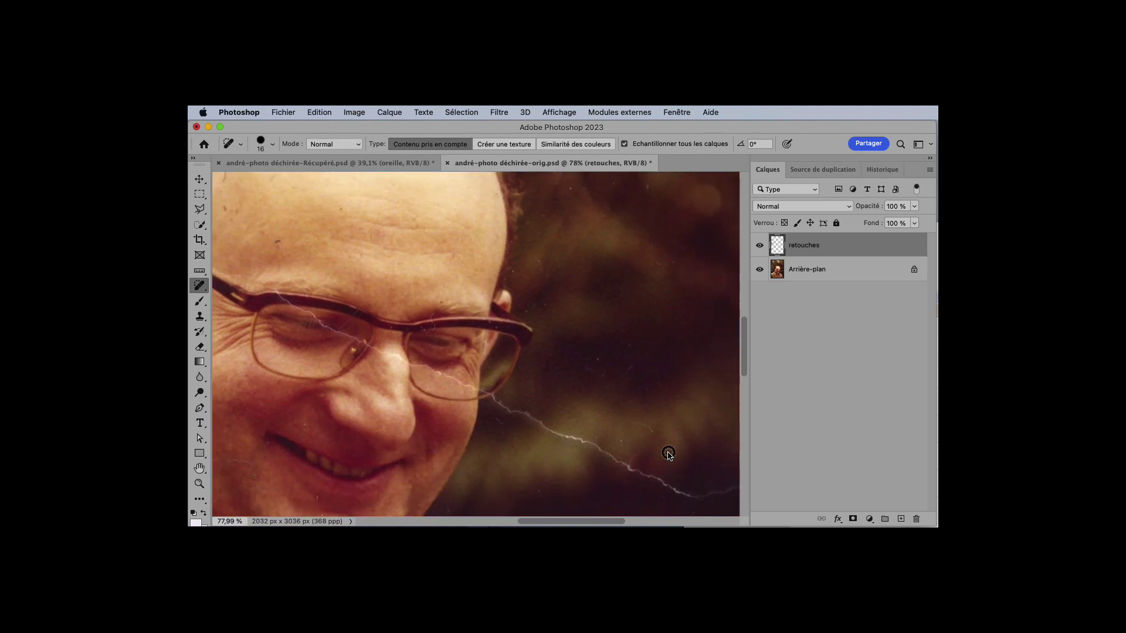
pyautogui.moveTo(496, 402)
pyautogui.mouseDown()
pyautogui.moveTo(636, 474)
pyautogui.moveTo(616, 456)
pyautogui.moveTo(639, 462)
pyautogui.moveTo(677, 494)
pyautogui.moveTo(646, 482)
pyautogui.moveTo(681, 491)
pyautogui.mouseUp()
pyautogui.hscroll(5, 684, 492)
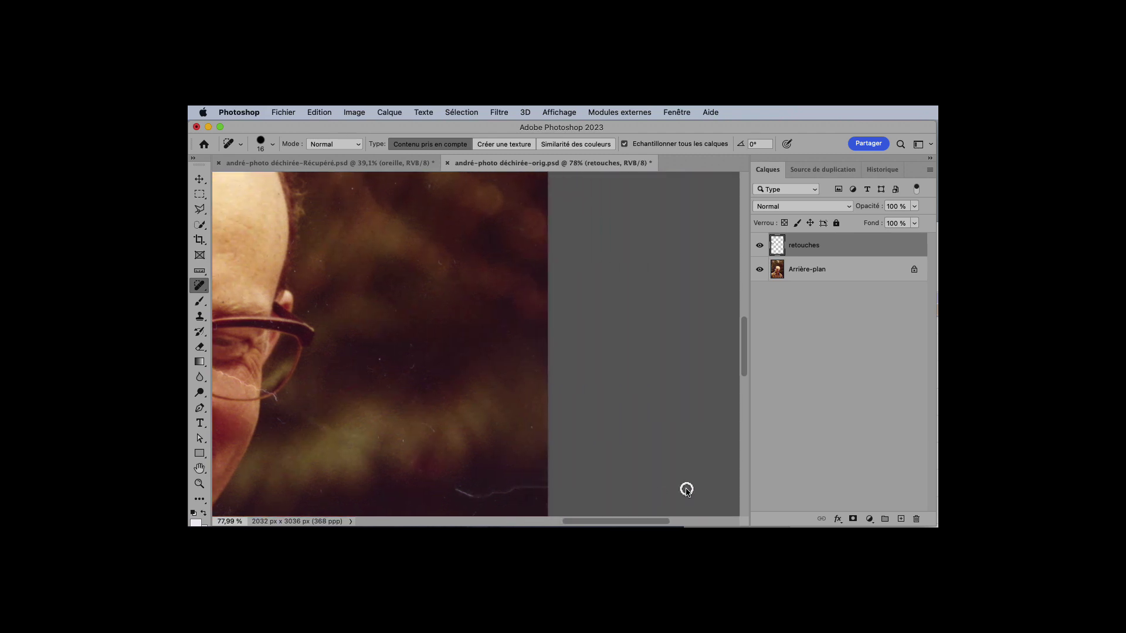
pyautogui.moveTo(455, 490)
pyautogui.mouseDown()
pyautogui.moveTo(560, 490)
pyautogui.moveTo(552, 498)
pyautogui.mouseUp()
pyautogui.moveTo(433, 432); pyautogui.dragTo(406, 440)
# Spot-heal a piece of the seam under the eye, the dark mark on the forehead and the seam across the nose bridge
pyautogui.hscroll(-3, 604, 385)
pyautogui.hscroll(-5, 603, 385)
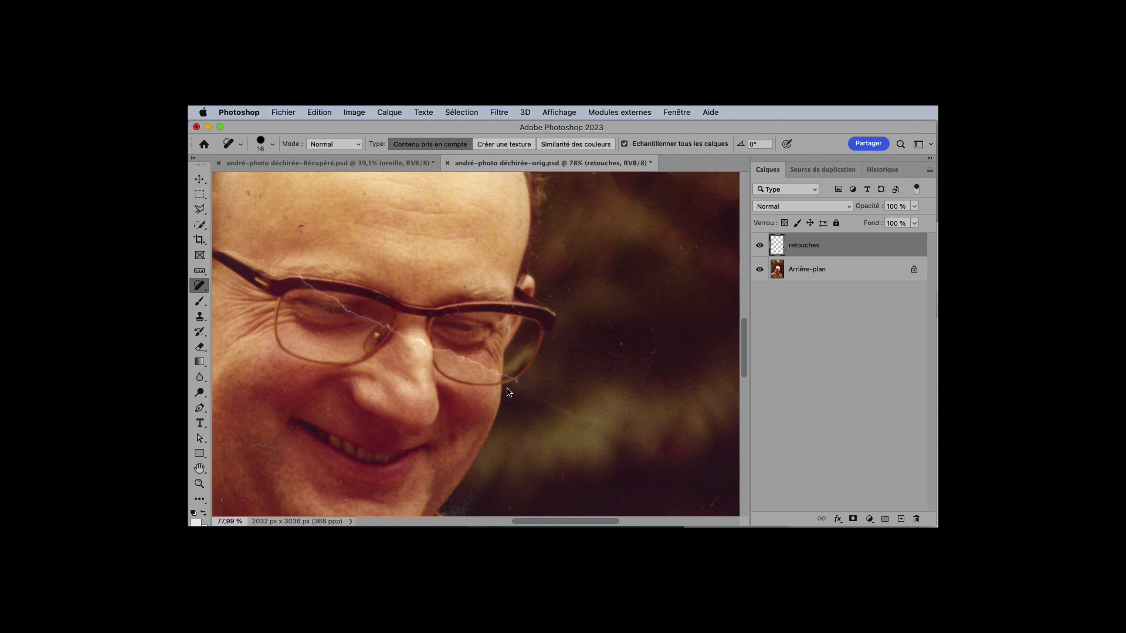
pyautogui.moveTo(487, 369); pyautogui.dragTo(490, 369)
pyautogui.hscroll(-4, 389, 329)
pyautogui.scroll(1, 389, 329)
pyautogui.click(425, 257)
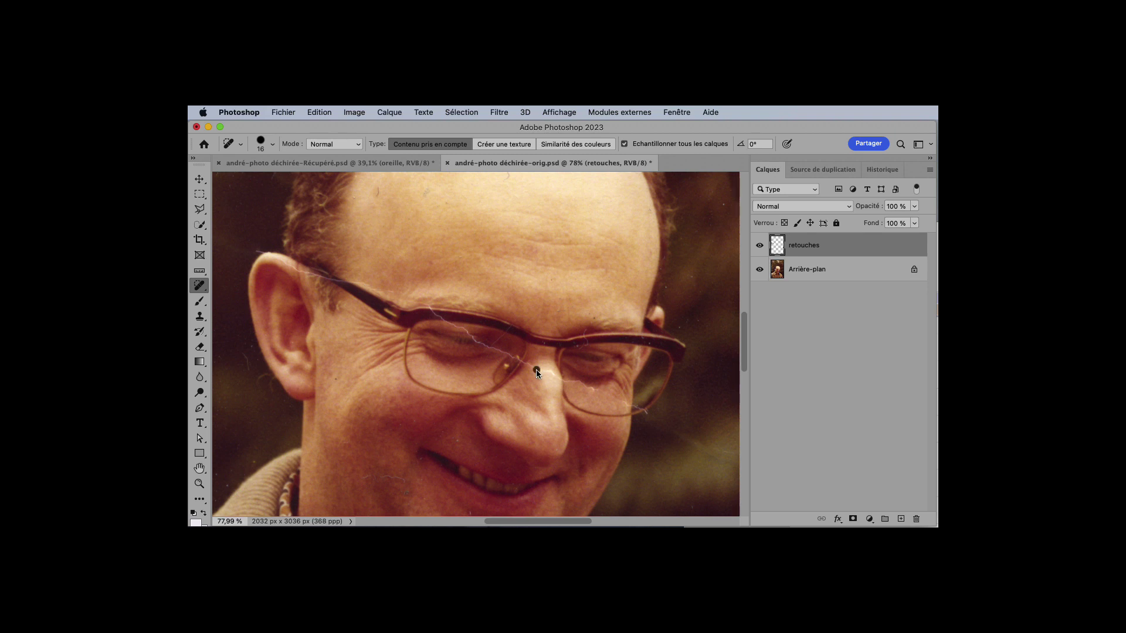
pyautogui.moveTo(551, 373); pyautogui.dragTo(551, 375)
# Heal the seam on the cheek behind the lens, undo the stroke near its outer edge, and redo it with a brush size of 6
pyautogui.scroll(5, 596, 399)
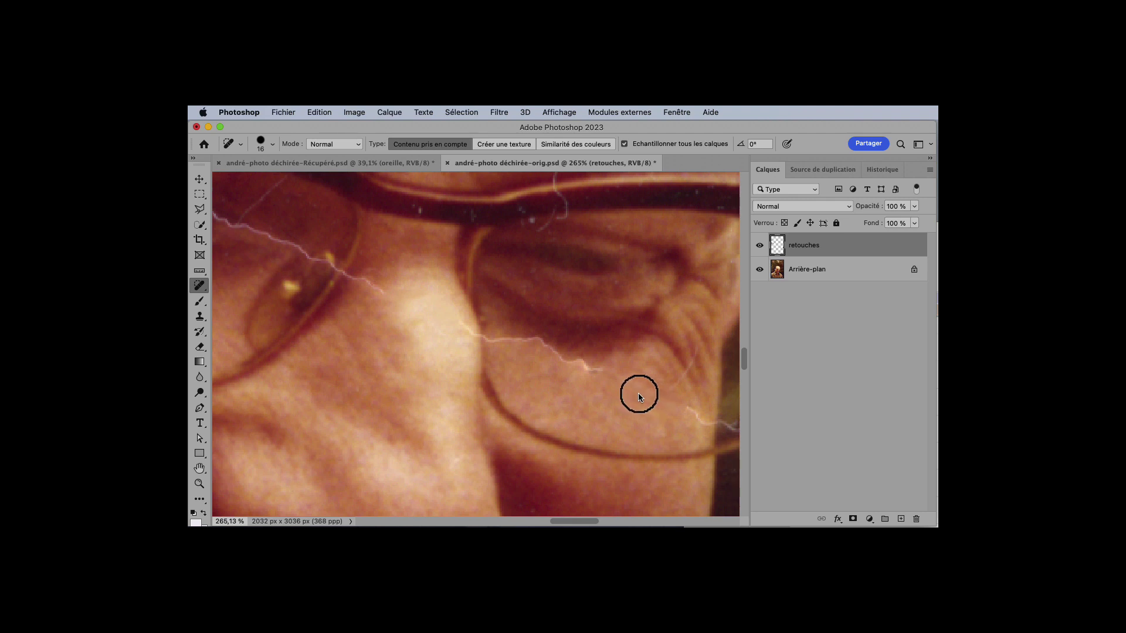
pyautogui.moveTo(638, 392); pyautogui.dragTo(583, 366)
pyautogui.moveTo(690, 408); pyautogui.dragTo(707, 424)
pyautogui.press('super+j')
pyautogui.press('super+z')
pyautogui.moveTo(699, 417); pyautogui.dragTo(702, 418)
# Heal the thin light scratch on the wrinkles beside the outer eye corner, undoing and repainting strokes with the small brush
pyautogui.hscroll(5, 698, 414)
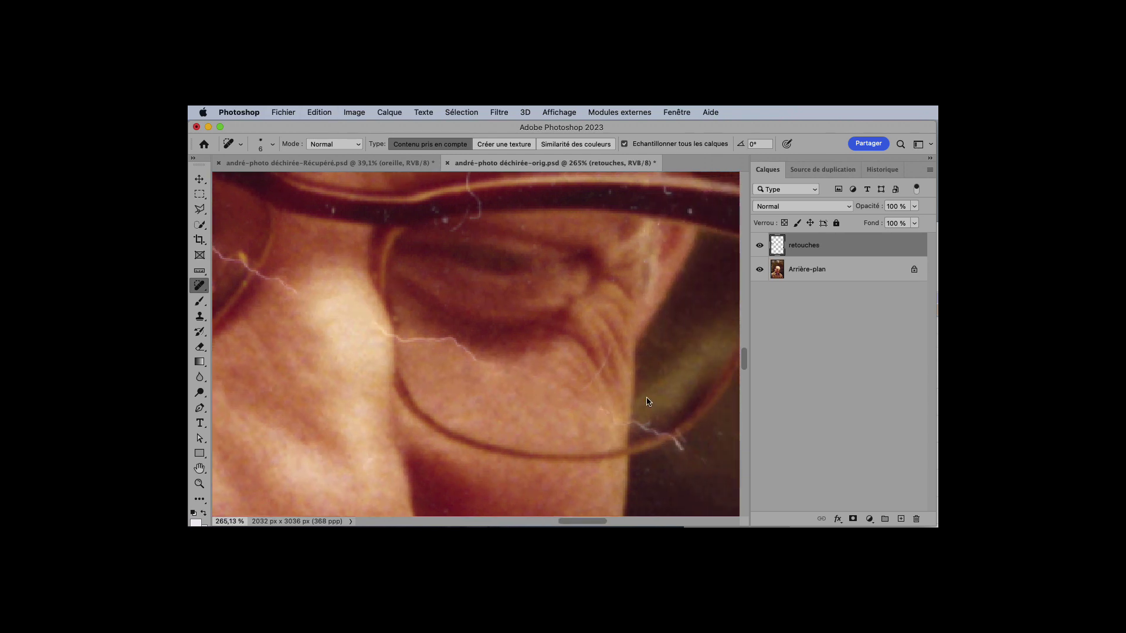
pyautogui.moveTo(604, 405)
pyautogui.mouseDown()
pyautogui.moveTo(624, 425)
pyautogui.moveTo(610, 418)
pyautogui.mouseUp()
pyautogui.moveTo(607, 353); pyautogui.dragTo(582, 396)
pyautogui.press('super+z')
pyautogui.press('super+z')
pyautogui.moveTo(601, 358)
pyautogui.mouseDown()
pyautogui.moveTo(609, 378)
pyautogui.moveTo(587, 389)
pyautogui.mouseUp()
pyautogui.moveTo(606, 346); pyautogui.dragTo(613, 362)
# Heal the seam from the cheek's edge across the background seen through the lens to the glasses' rim
pyautogui.moveTo(633, 422); pyautogui.dragTo(652, 433)
pyautogui.click(642, 427)
pyautogui.moveTo(679, 442); pyautogui.dragTo(683, 451)
# Revert the Clone Stamp strokes on the glasses' rim to the last spot-healing state and set the stamp's opacity to 100%
pyautogui.hscroll(3, 703, 440)
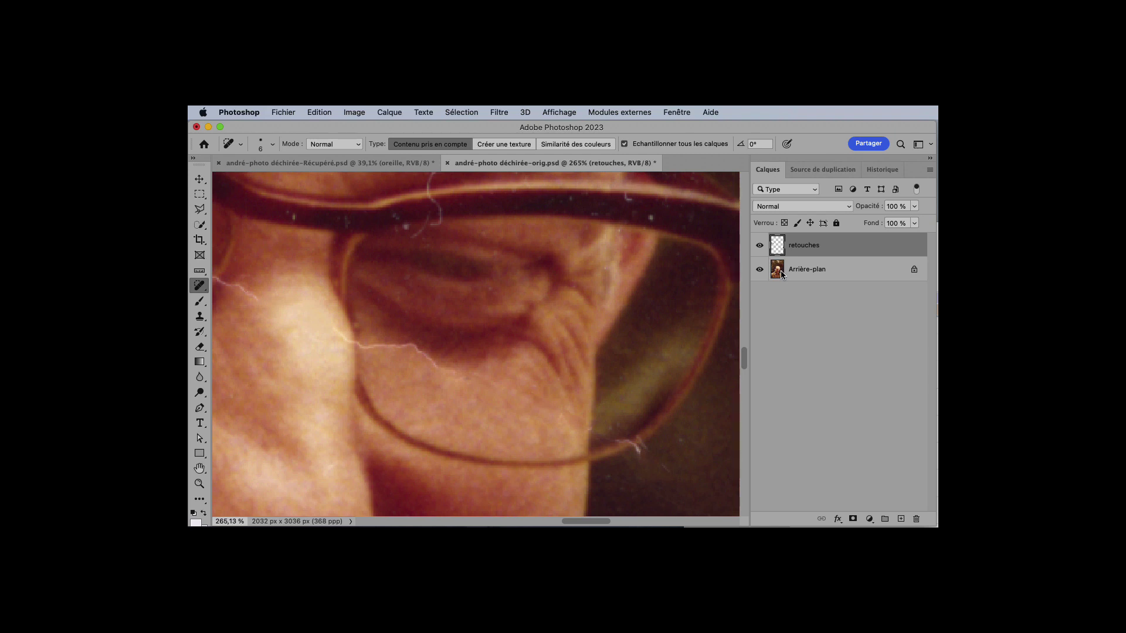
pyautogui.press('s')
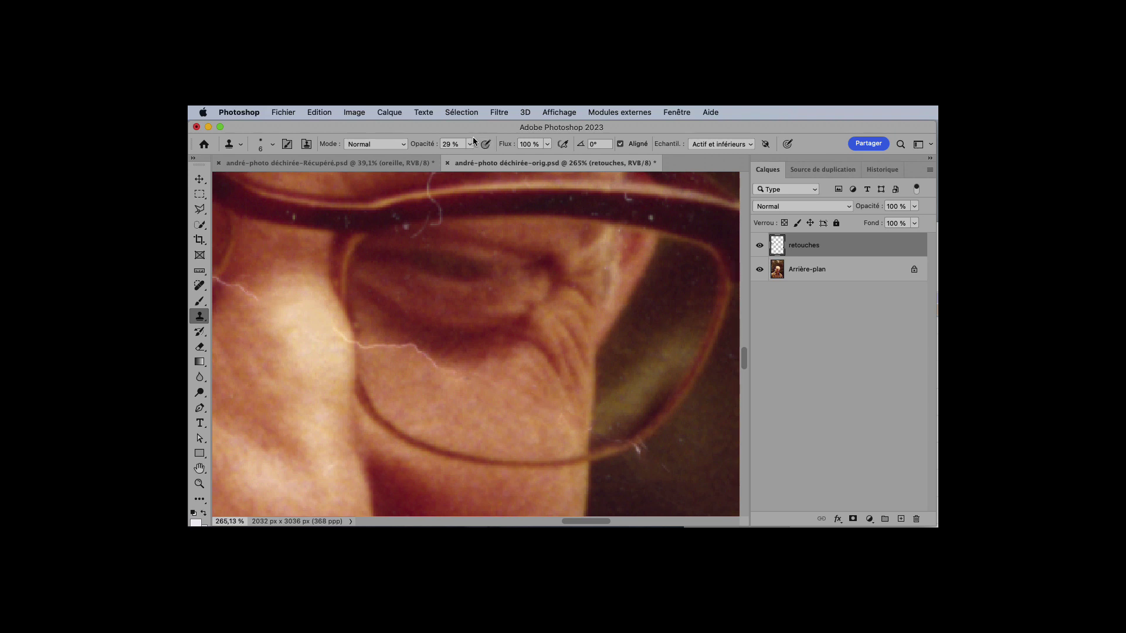
pyautogui.click(881, 170)
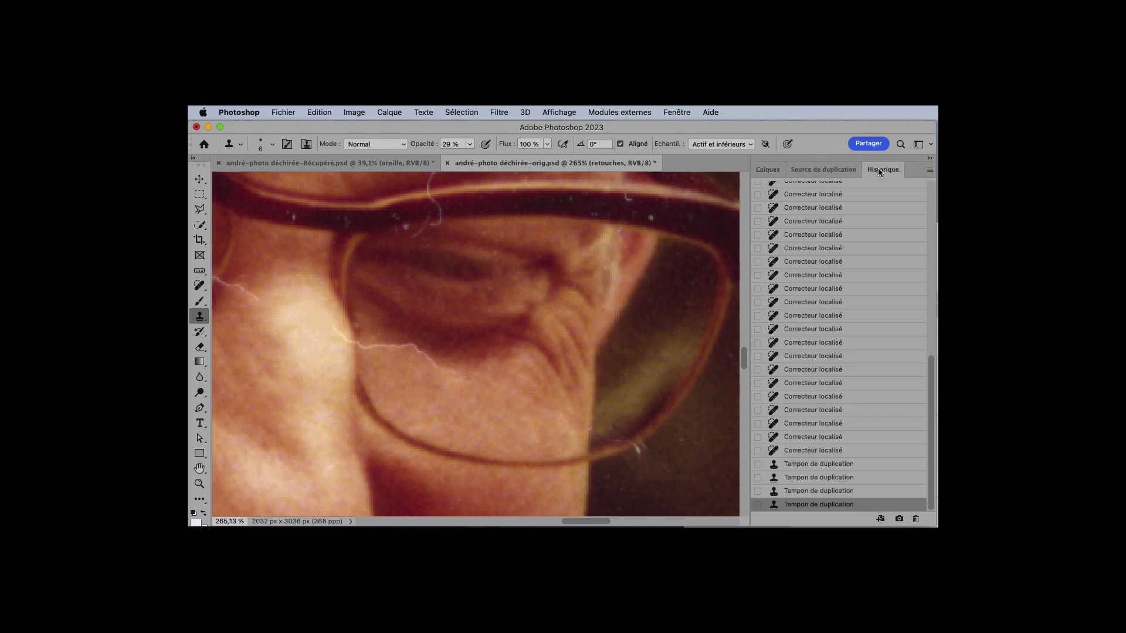
pyautogui.click(821, 450)
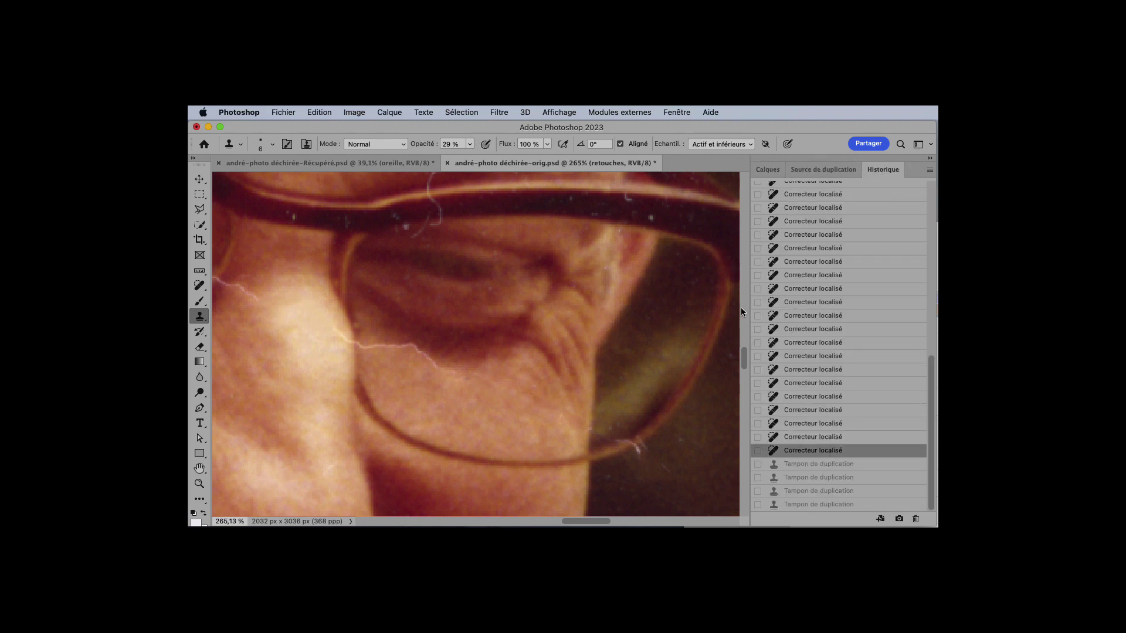
pyautogui.click(768, 169)
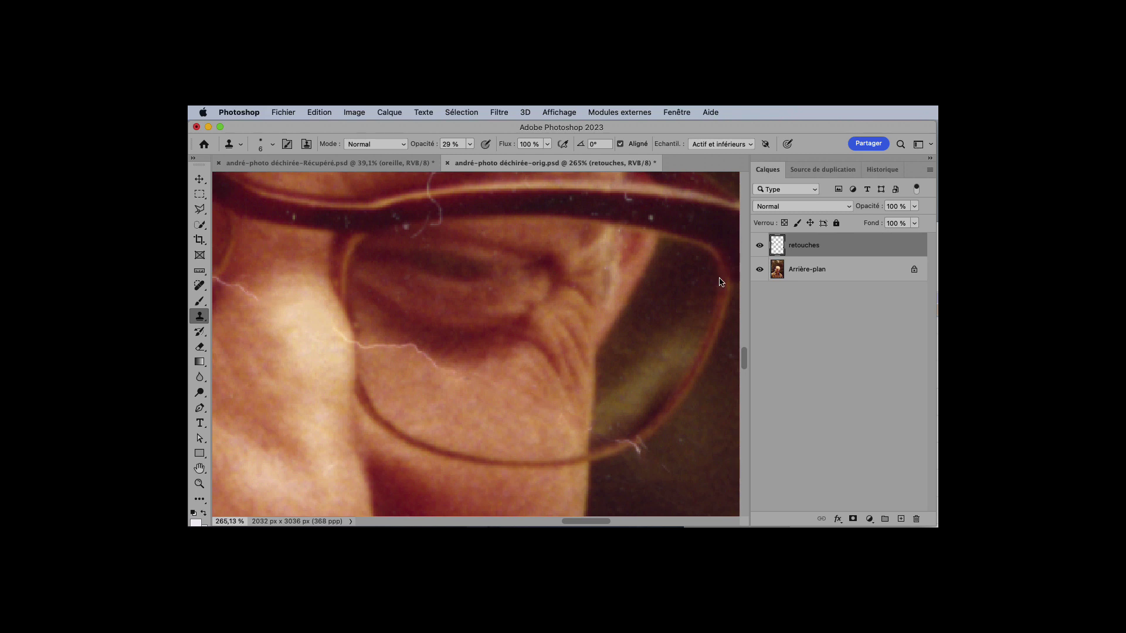
pyautogui.click(469, 144)
pyautogui.moveTo(475, 160); pyautogui.dragTo(521, 161)
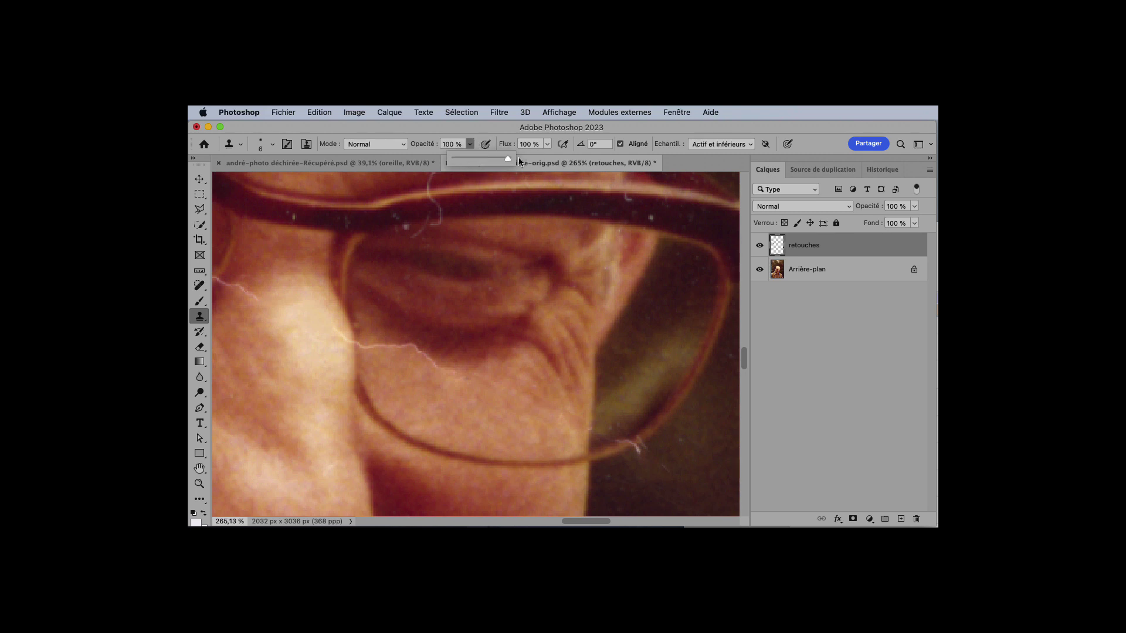
# Try to clone a clean stretch of the lower lens rim over the remaining seam fragment, and undo both strokes
pyautogui.click(645, 429)
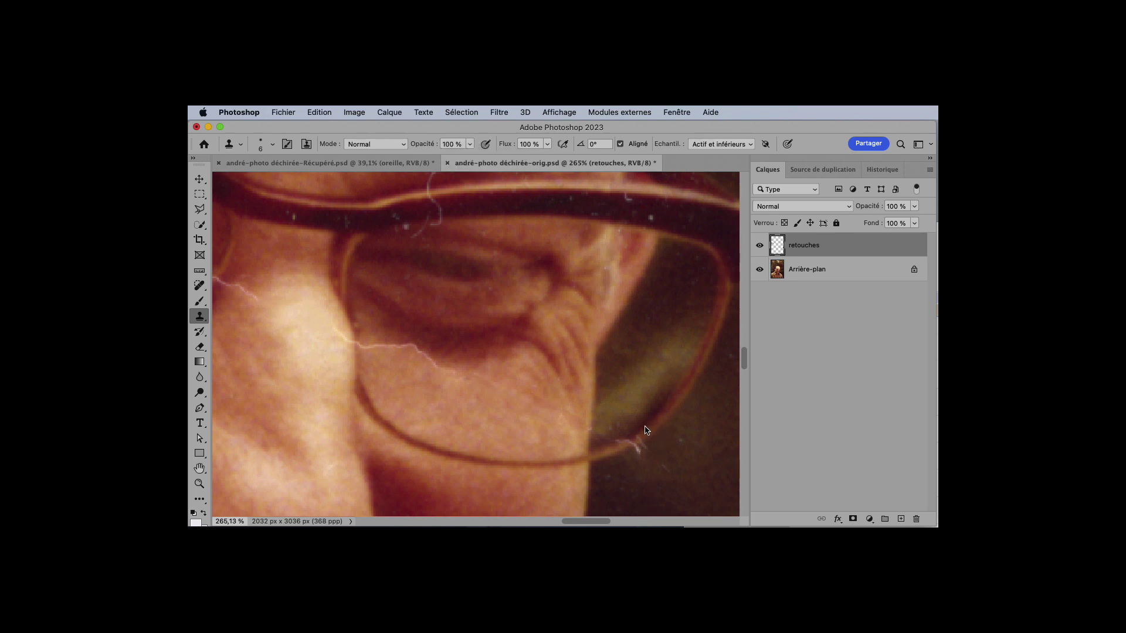
pyautogui.moveTo(634, 437); pyautogui.dragTo(610, 443)
pyautogui.moveTo(642, 440); pyautogui.dragTo(623, 445)
pyautogui.press('super+z')
pyautogui.press('super+z')
# Set the rotation of the clone source to 8° for retouching the curved glasses' rim
pyautogui.click(874, 169)
pyautogui.click(836, 173)
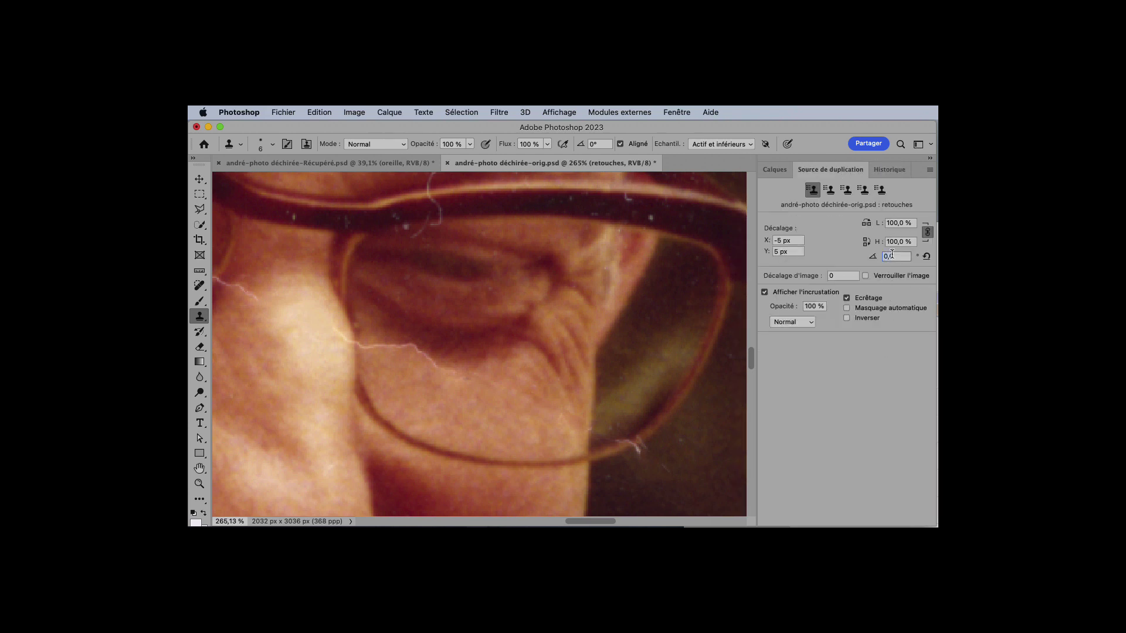
pyautogui.write('8')
pyautogui.press('Return')
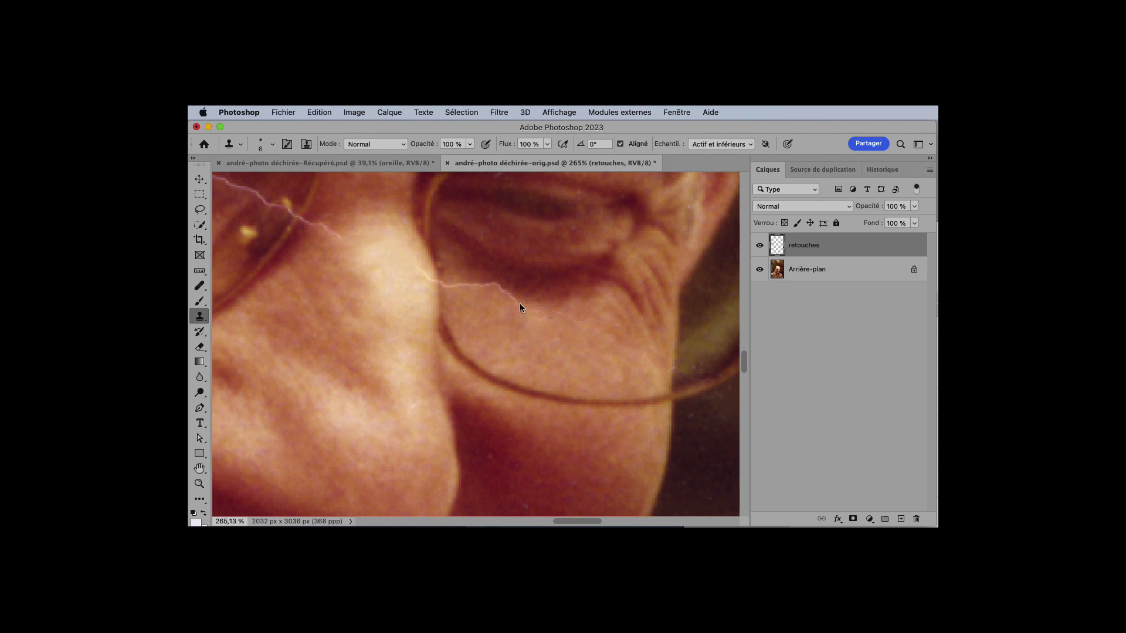
# Heal the seam on the cheek under the eye up to the side of the nose with the Healing Brush at size 12
pyautogui.click(200, 285)
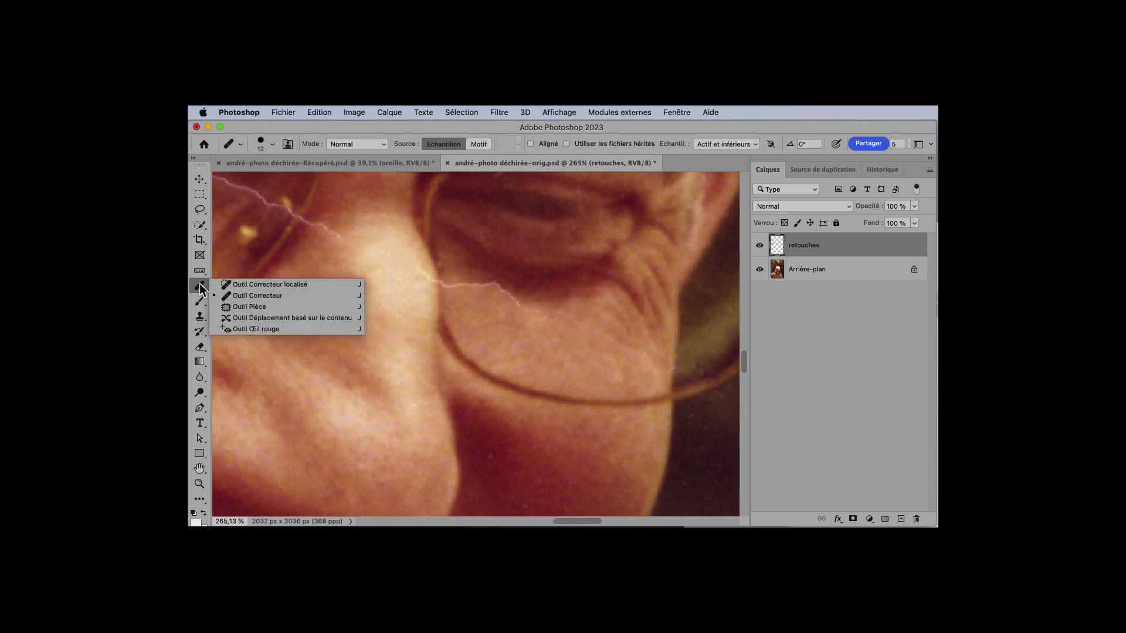
pyautogui.click(261, 296)
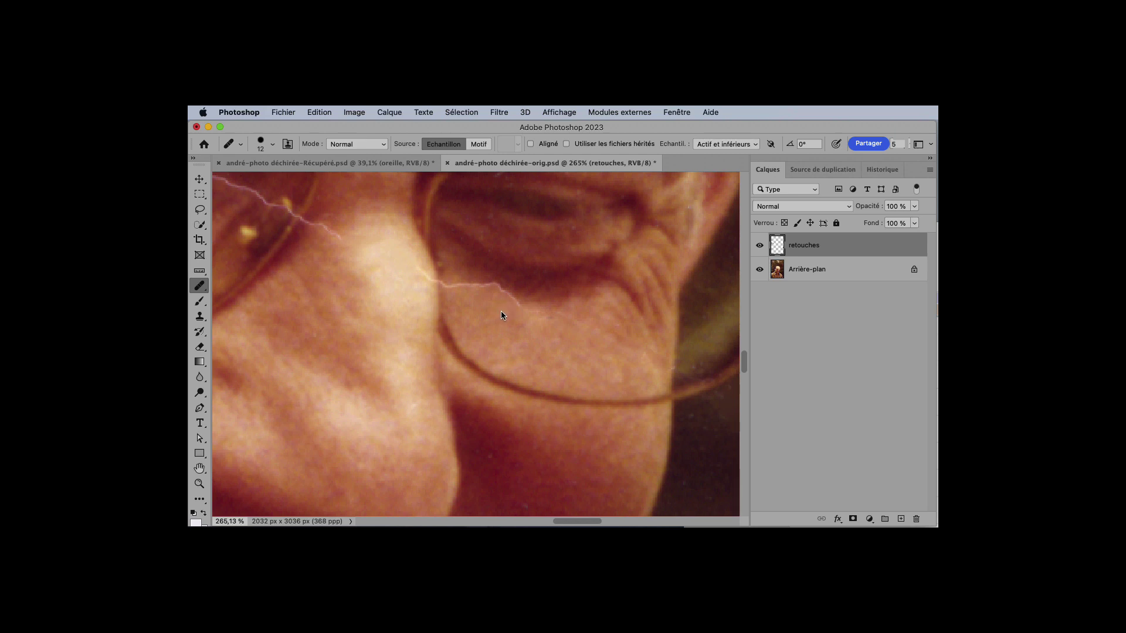
pyautogui.click(497, 291)
pyautogui.moveTo(486, 285); pyautogui.dragTo(450, 285)
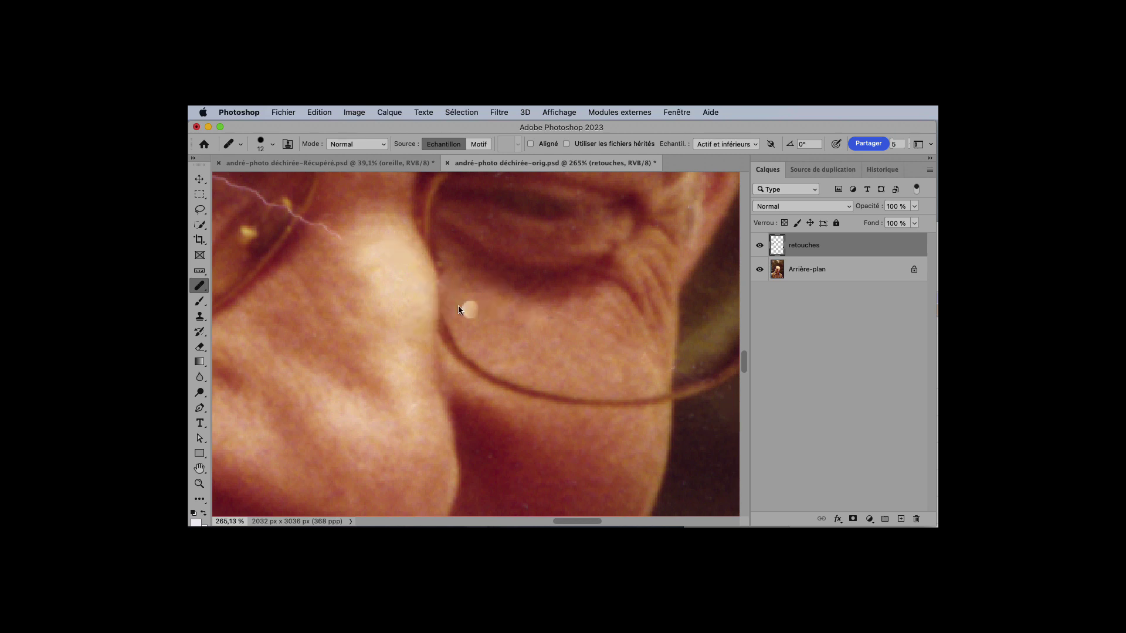
# Remove the curved hair-like mark crossing the glasses frame above the eye with the Spot Healing Brush
pyautogui.moveTo(378, 258)
pyautogui.mouseDown()
pyautogui.moveTo(437, 302)
pyautogui.moveTo(475, 310)
pyautogui.mouseUp()
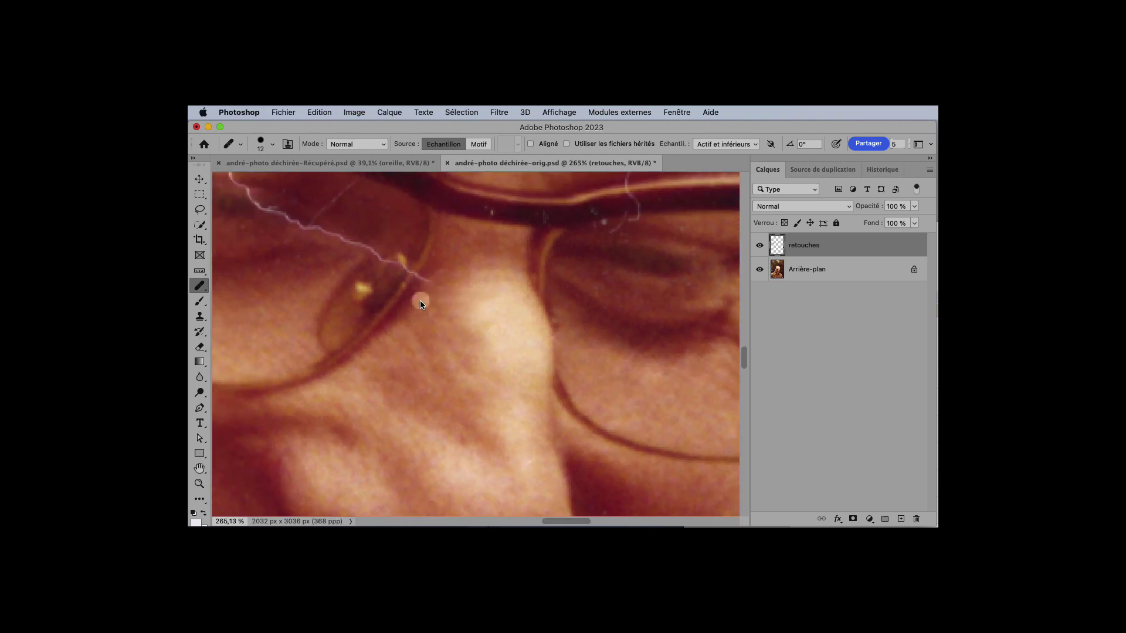
pyautogui.moveTo(641, 215); pyautogui.dragTo(633, 326)
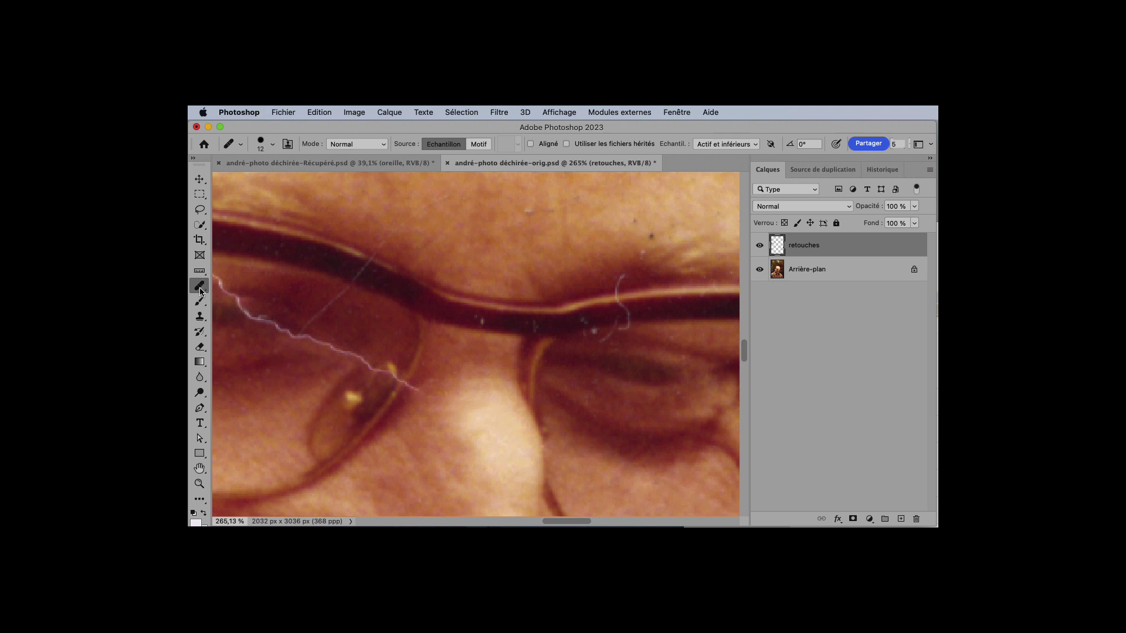
pyautogui.press('l')
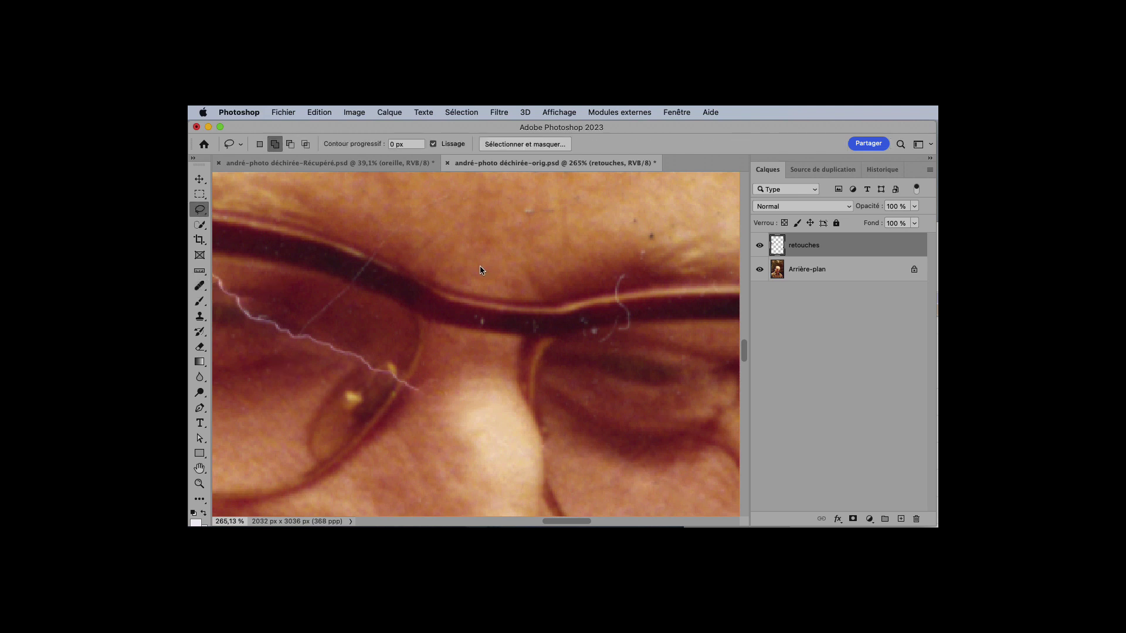
pyautogui.press('j')
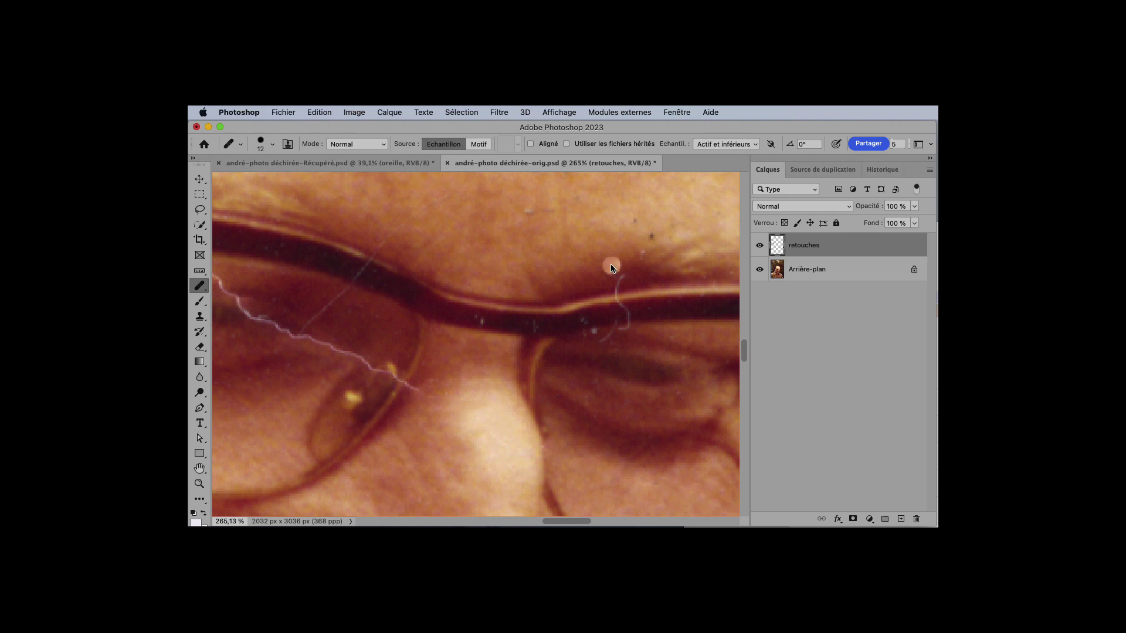
pyautogui.hotkey('shift', 'j')
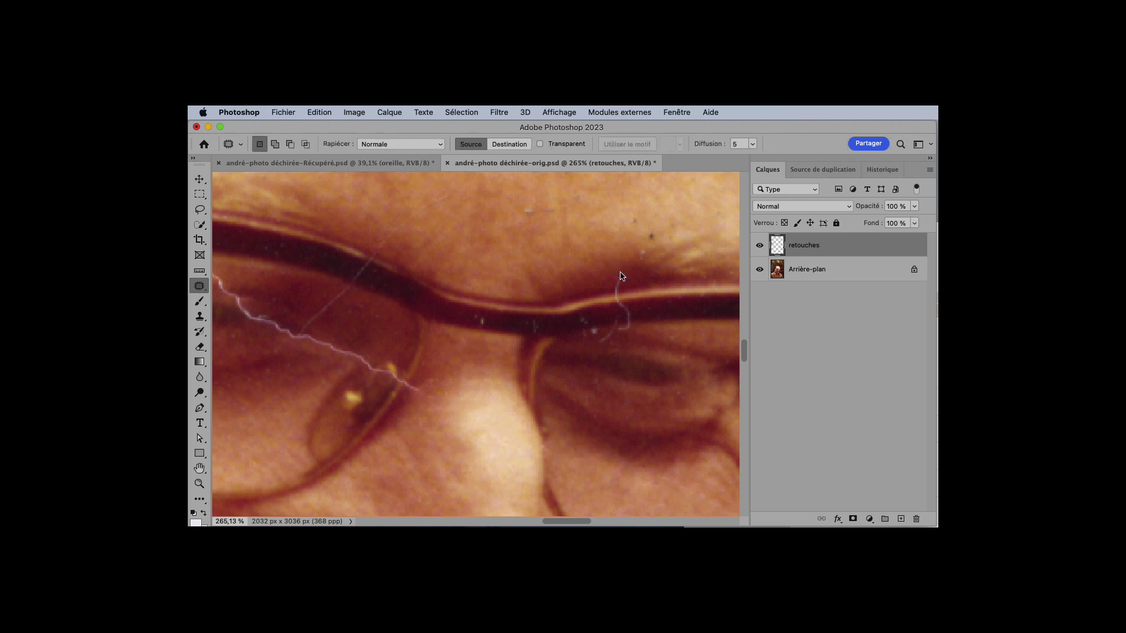
pyautogui.hotkey('shift', 'j')
pyautogui.hotkey('shift', 'j')
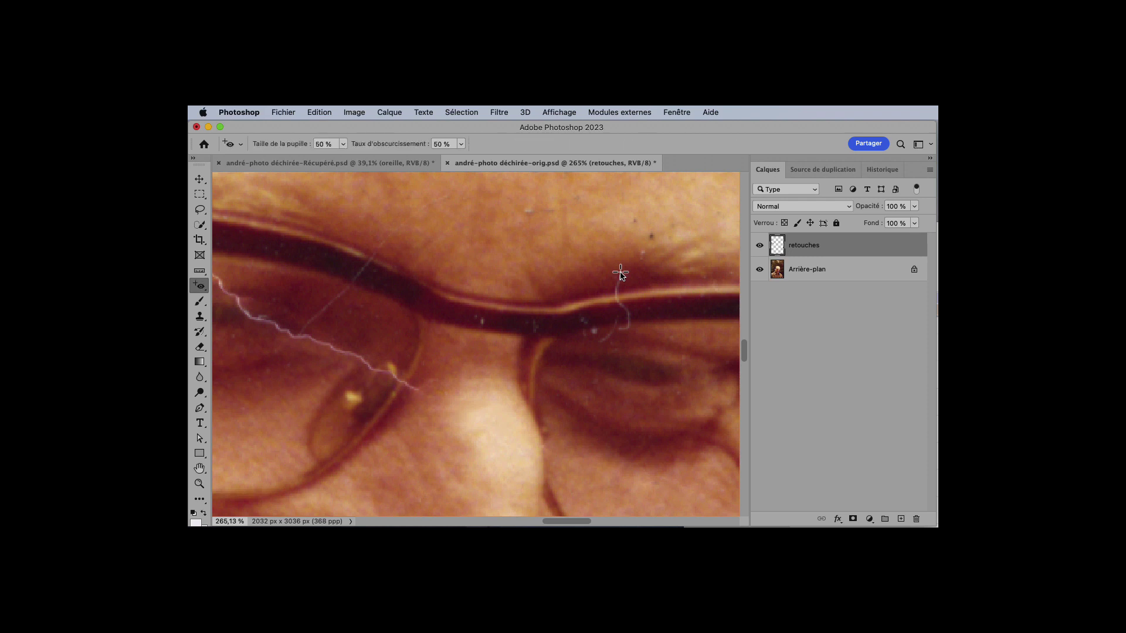
pyautogui.hotkey('shift', 'j')
pyautogui.moveTo(620, 272)
pyautogui.mouseDown()
pyautogui.moveTo(623, 332)
pyautogui.moveTo(602, 340)
pyautogui.mouseUp()
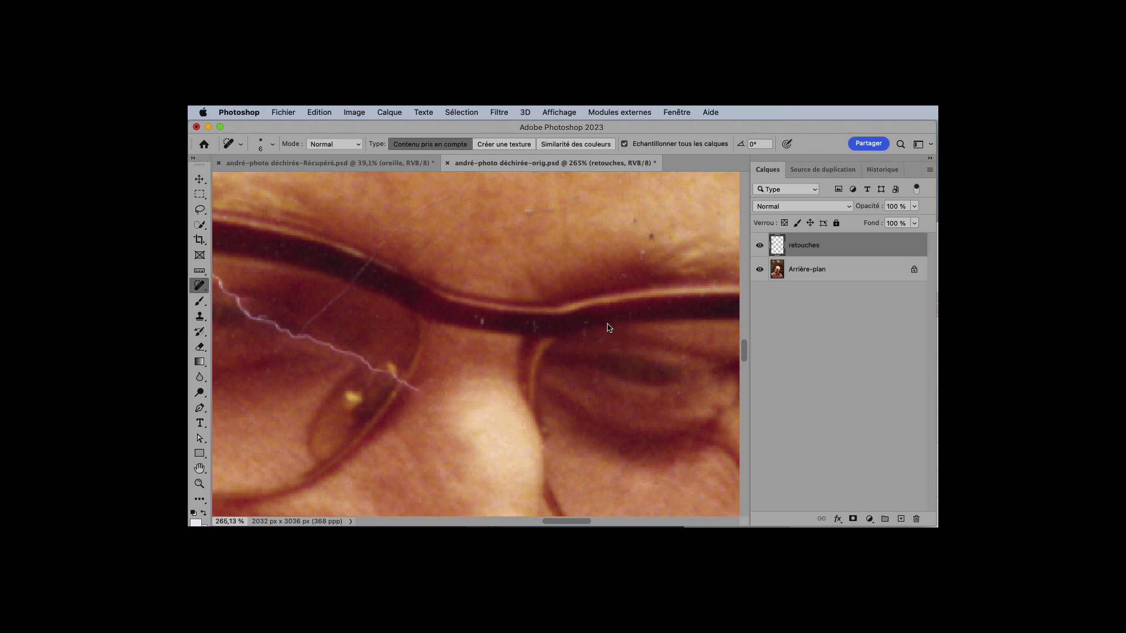
# Spot-heal the small specks on the glasses frame and the dark and light spots above the eyebrow
pyautogui.click(534, 326)
pyautogui.click(588, 322)
pyautogui.click(645, 253)
pyautogui.click(651, 237)
pyautogui.click(482, 321)
# Spot-heal the seam beside the nose bridge at the lens' inner edge, undoing the first stroke and repainting it
pyautogui.moveTo(425, 394); pyautogui.dragTo(396, 378)
pyautogui.press('super+z')
pyautogui.moveTo(427, 395)
pyautogui.mouseDown()
pyautogui.moveTo(287, 331)
pyautogui.moveTo(499, 351)
pyautogui.mouseUp()
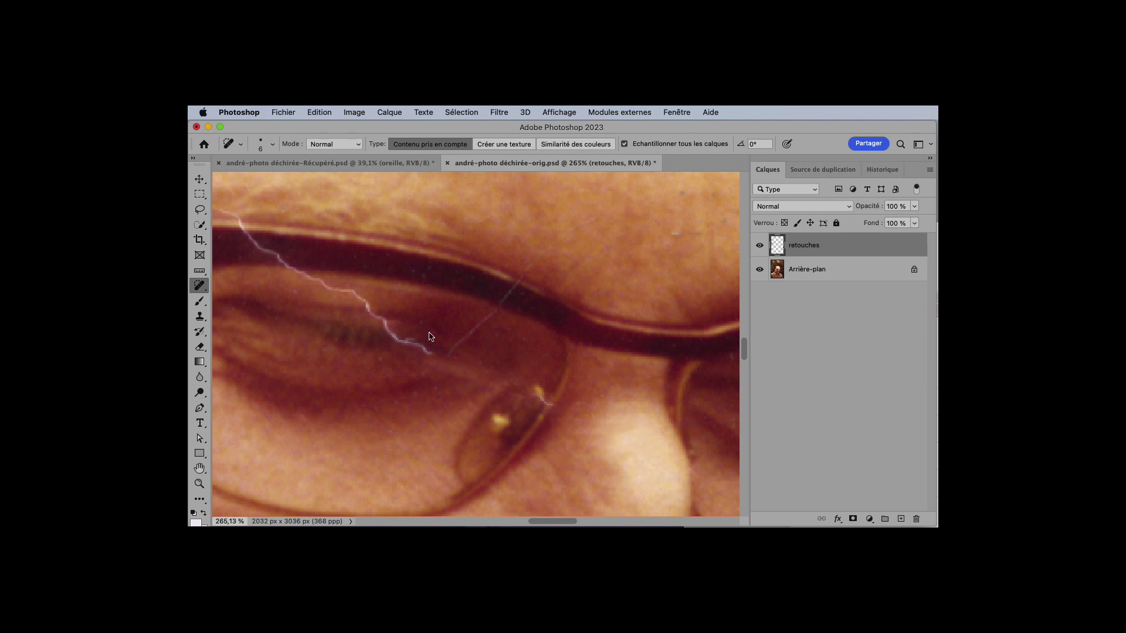
# Heal the seam from the upper eyelid across the dark glasses frame with the Healing Brush, sampling clean areas nearby
pyautogui.rightClick(199, 285)
pyautogui.click(258, 296)
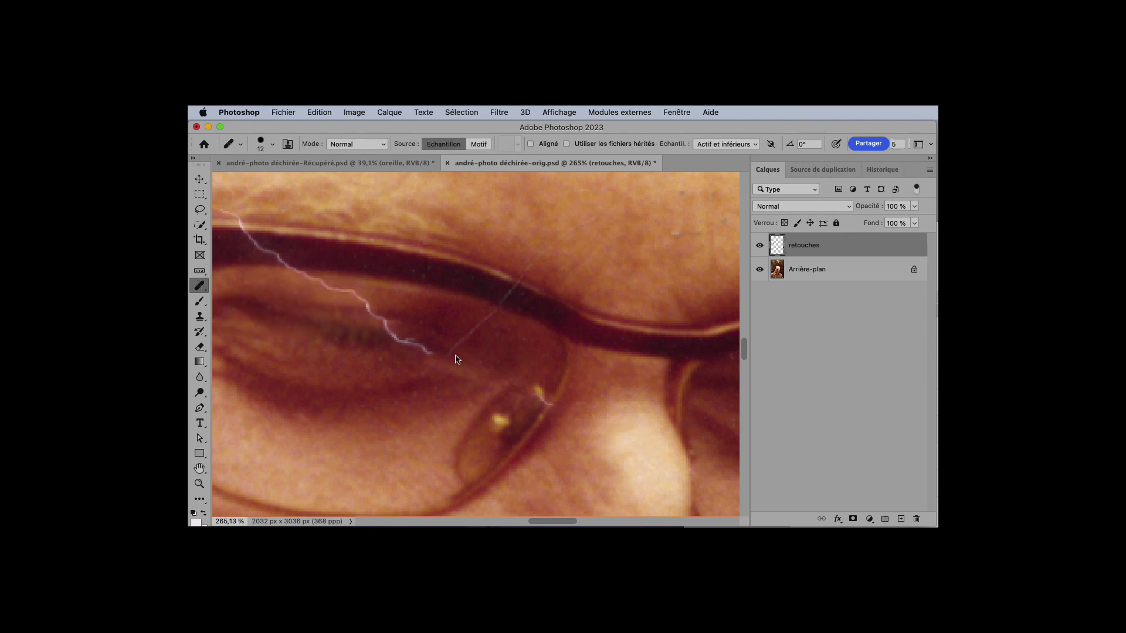
pyautogui.keyDown('alt'); pyautogui.click(390, 304); pyautogui.keyUp('alt')
pyautogui.click(367, 304)
pyautogui.moveTo(352, 297); pyautogui.dragTo(316, 284)
pyautogui.keyDown('alt'); pyautogui.click(338, 288); pyautogui.keyUp('alt')
pyautogui.click(312, 280)
pyautogui.click(295, 281)
pyautogui.moveTo(311, 268); pyautogui.dragTo(244, 234)
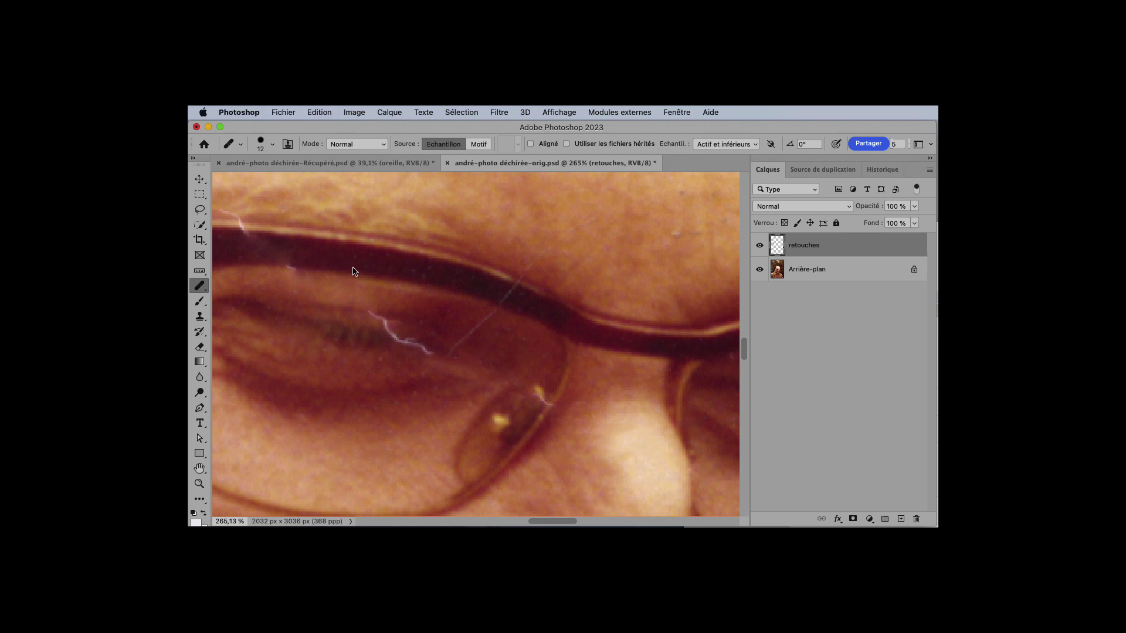
# Clone clean frame edges over the seam at the frame's upper and lower borders, using the second clone source
pyautogui.press('s')
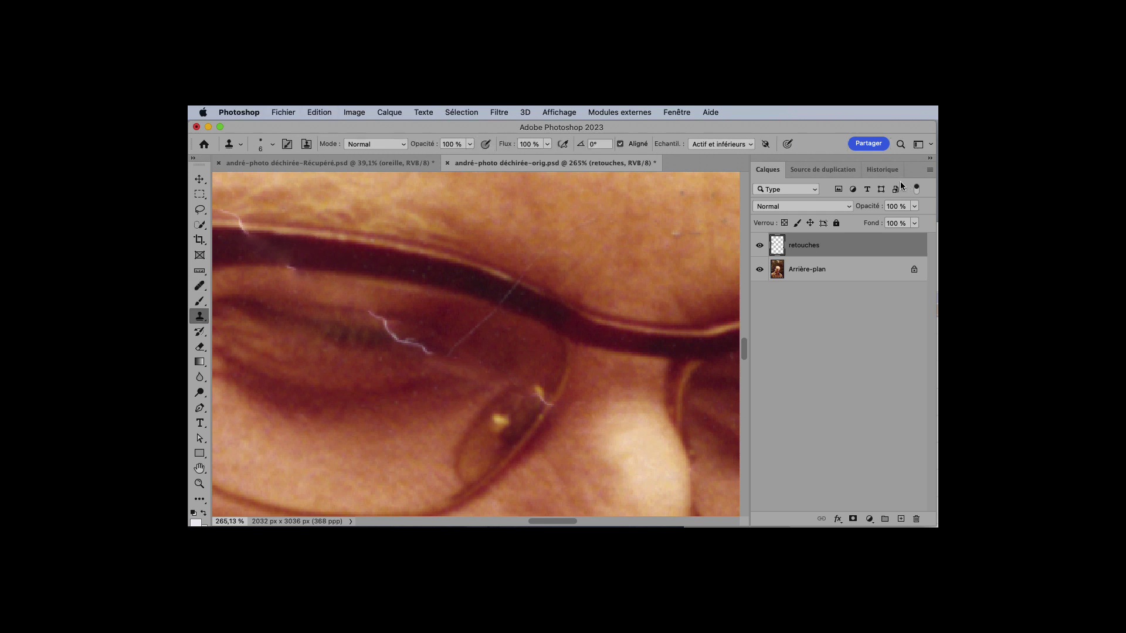
pyautogui.click(821, 169)
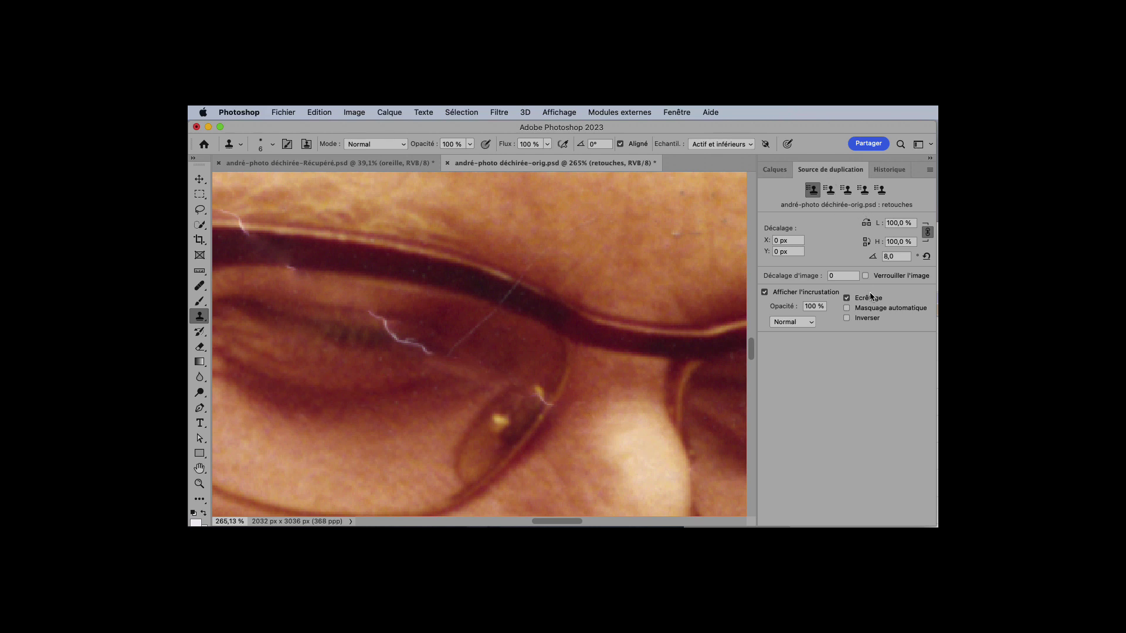
pyautogui.click(828, 189)
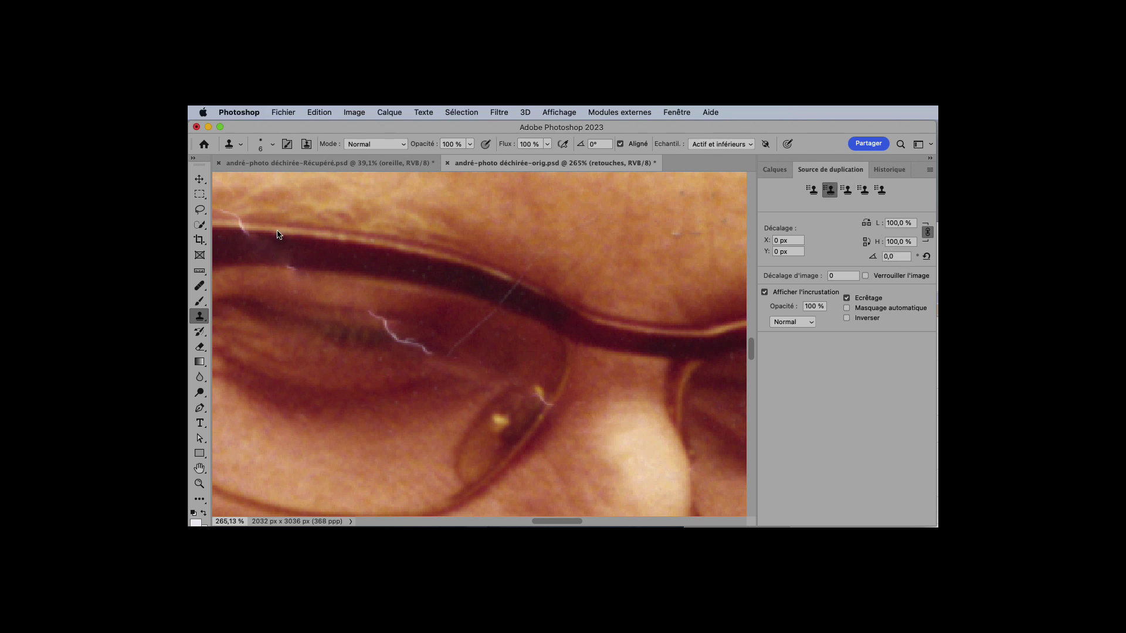
pyautogui.moveTo(276, 242); pyautogui.dragTo(488, 265)
pyautogui.keyDown('alt'); pyautogui.click(480, 260); pyautogui.keyUp('alt')
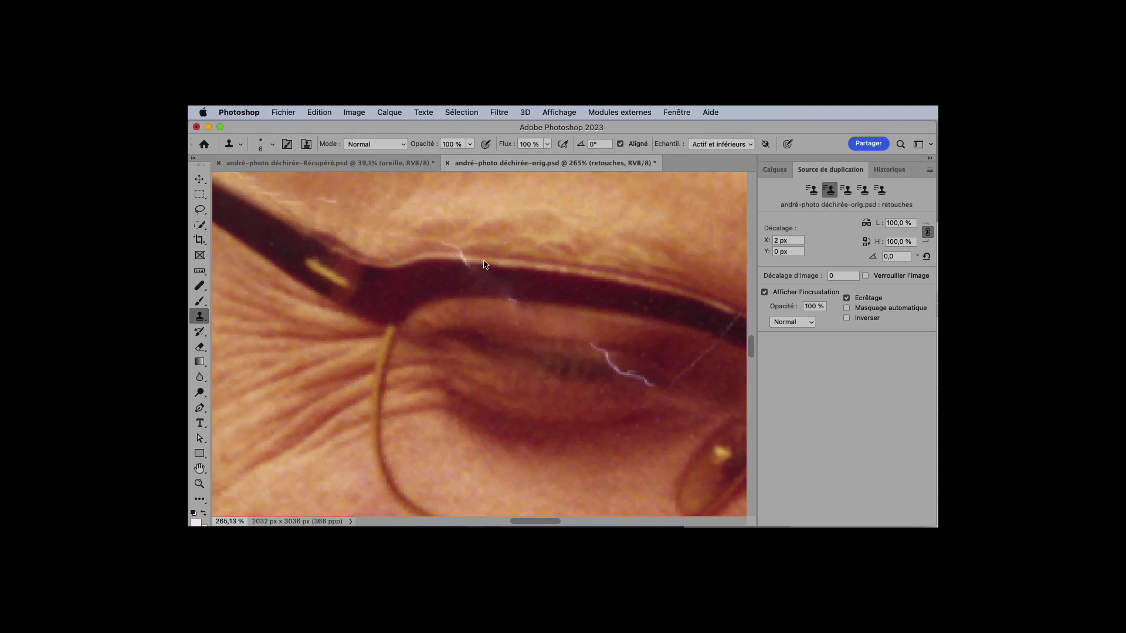
pyautogui.moveTo(486, 262); pyautogui.dragTo(492, 263)
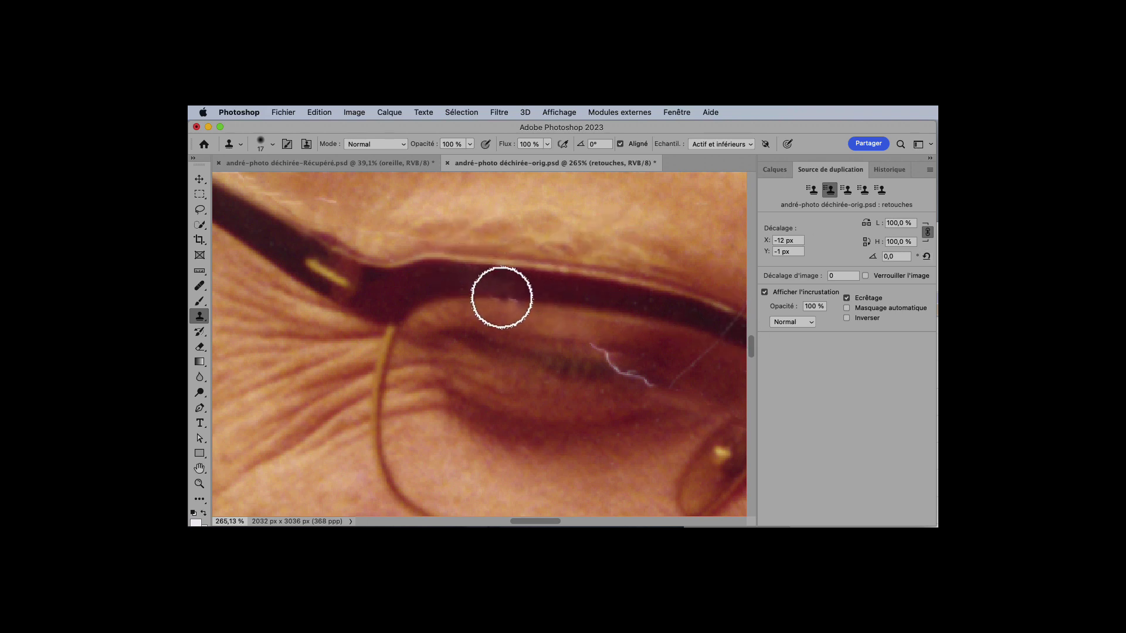
pyautogui.keyDown('alt'); pyautogui.click(557, 303); pyautogui.keyUp('alt')
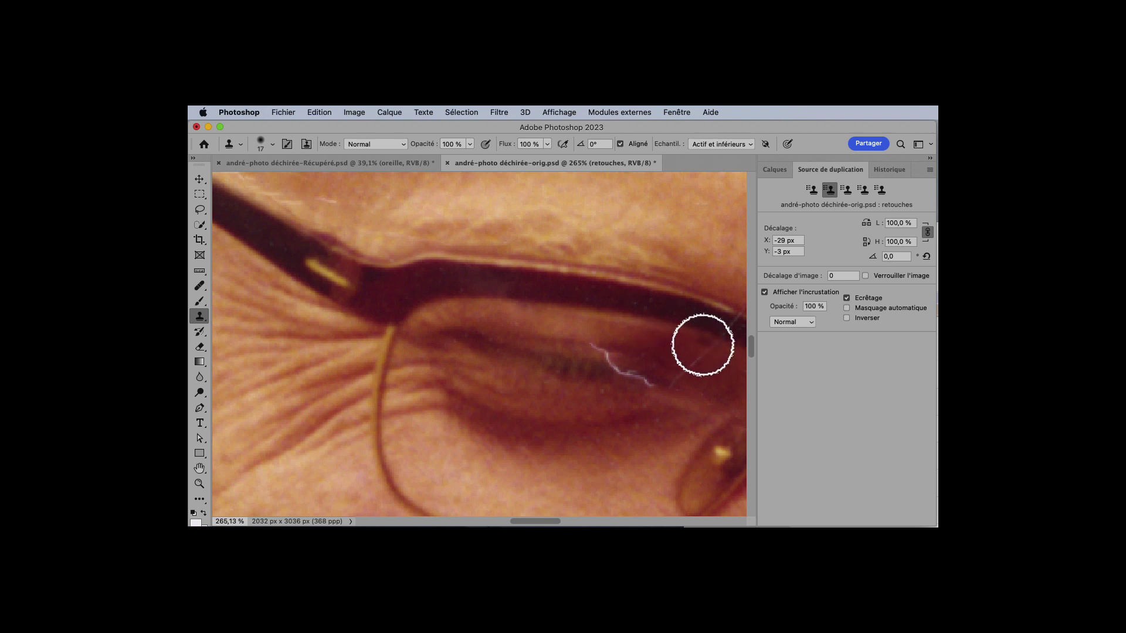
# Try to clear the thin diagonal scratch where it crosses the glasses frame with the Healing Brush
pyautogui.moveTo(701, 338); pyautogui.dragTo(577, 291)
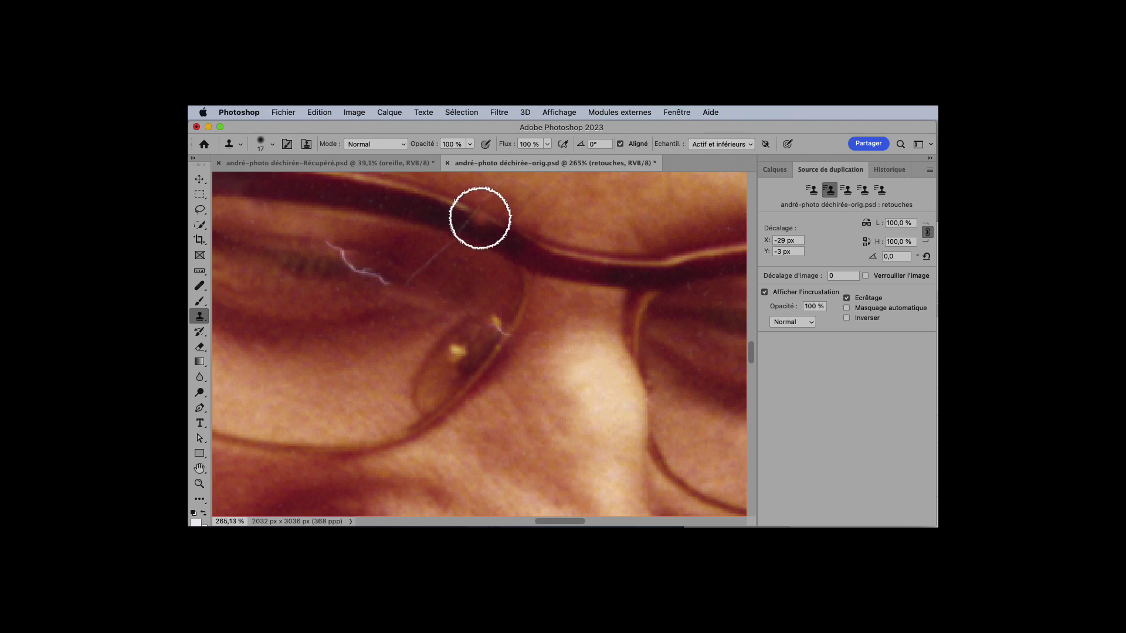
pyautogui.press('j')
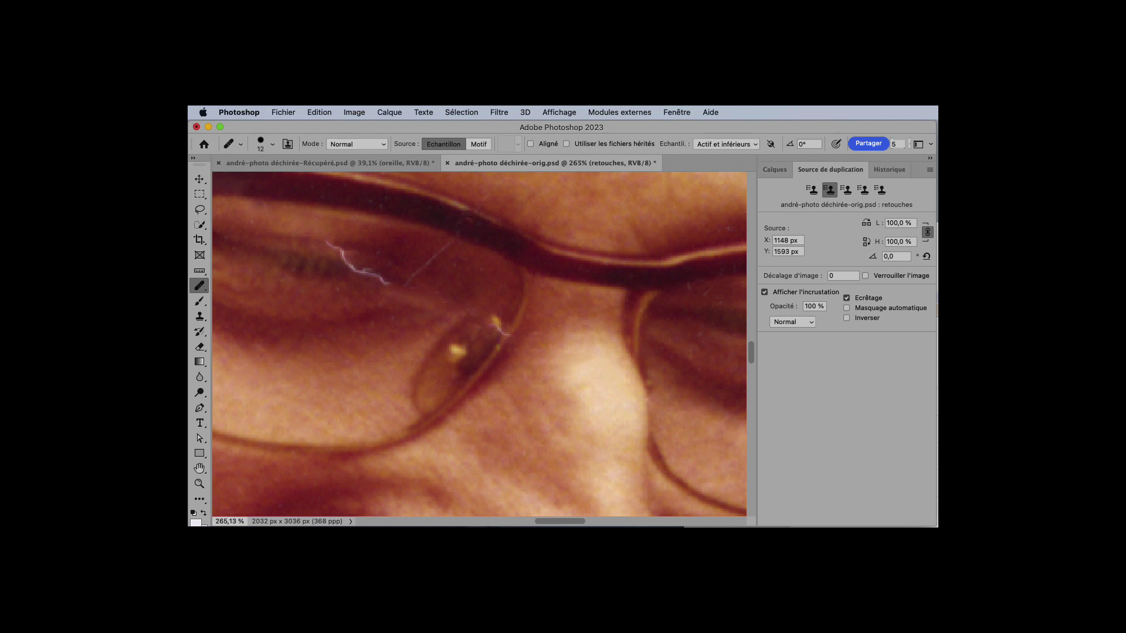
pyautogui.click(467, 222)
pyautogui.click(499, 221)
pyautogui.click(446, 263)
# Spot-heal the diagonal scratch and leftover seam on the frame and lens, plus the light mark near the frame's outer corner
pyautogui.hotkey('shift', 'j')
pyautogui.hotkey('shift', 'j')
pyautogui.hotkey('shift', 'j')
pyautogui.hotkey('shift', 'j')
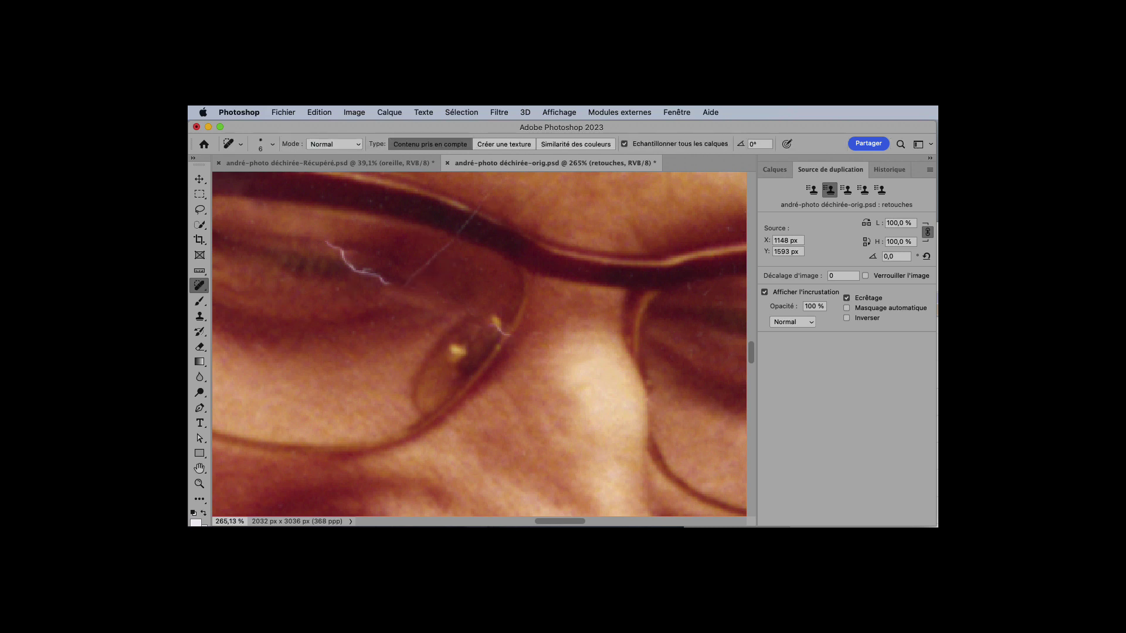
pyautogui.hotkey('shift', 'j')
pyautogui.hotkey('shift', 'j')
pyautogui.hotkey('shift', 'j')
pyautogui.hotkey('shift', 'j')
pyautogui.hotkey('shift', 'j')
pyautogui.moveTo(480, 207)
pyautogui.mouseDown()
pyautogui.moveTo(414, 277)
pyautogui.moveTo(371, 278)
pyautogui.moveTo(352, 268)
pyautogui.moveTo(380, 276)
pyautogui.moveTo(324, 239)
pyautogui.mouseUp()
pyautogui.hscroll(5, 485, 322)
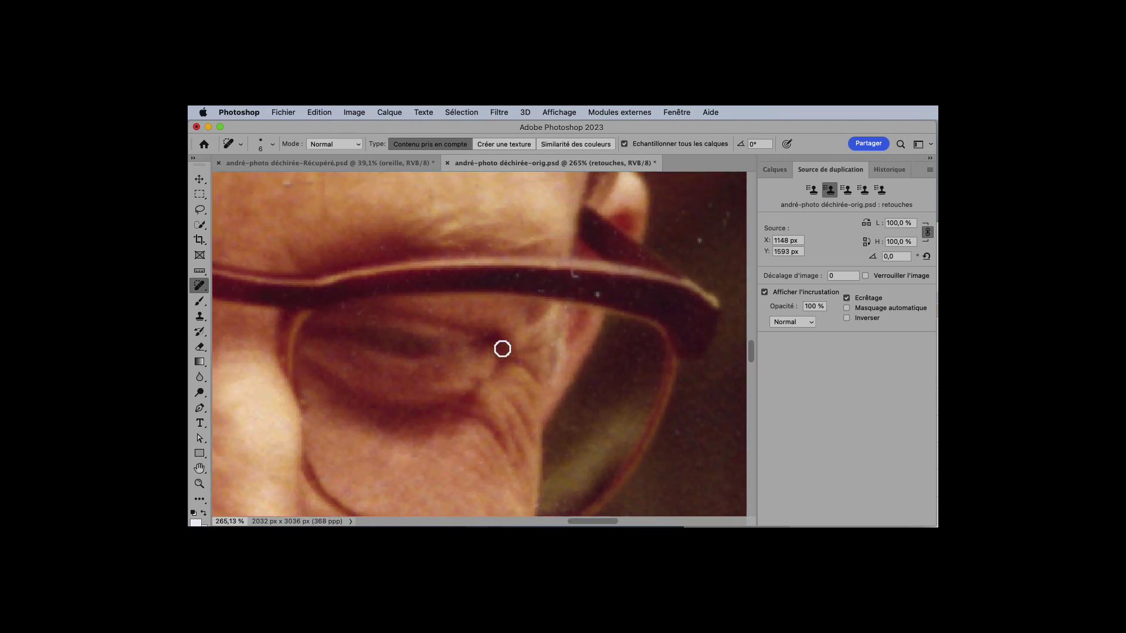
pyautogui.moveTo(569, 271); pyautogui.dragTo(580, 273)
# Try to spot-heal the seam along the upper edge of the glasses' side arm towards the ear
pyautogui.hscroll(-8, 658, 328)
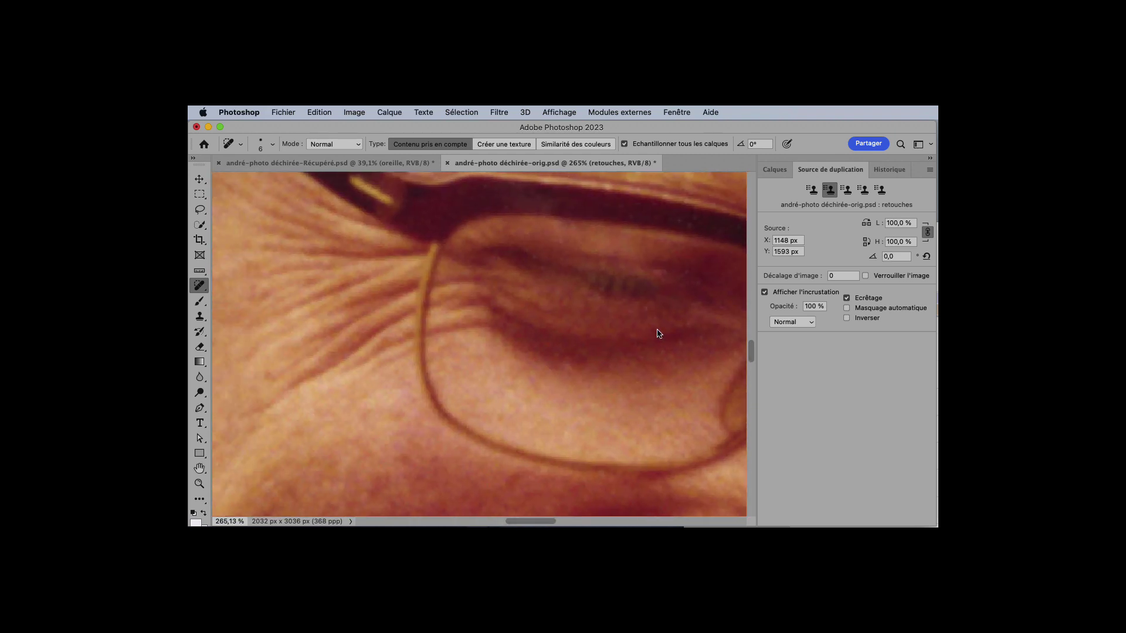
pyautogui.scroll(5, 658, 332)
pyautogui.hscroll(-6, 658, 331)
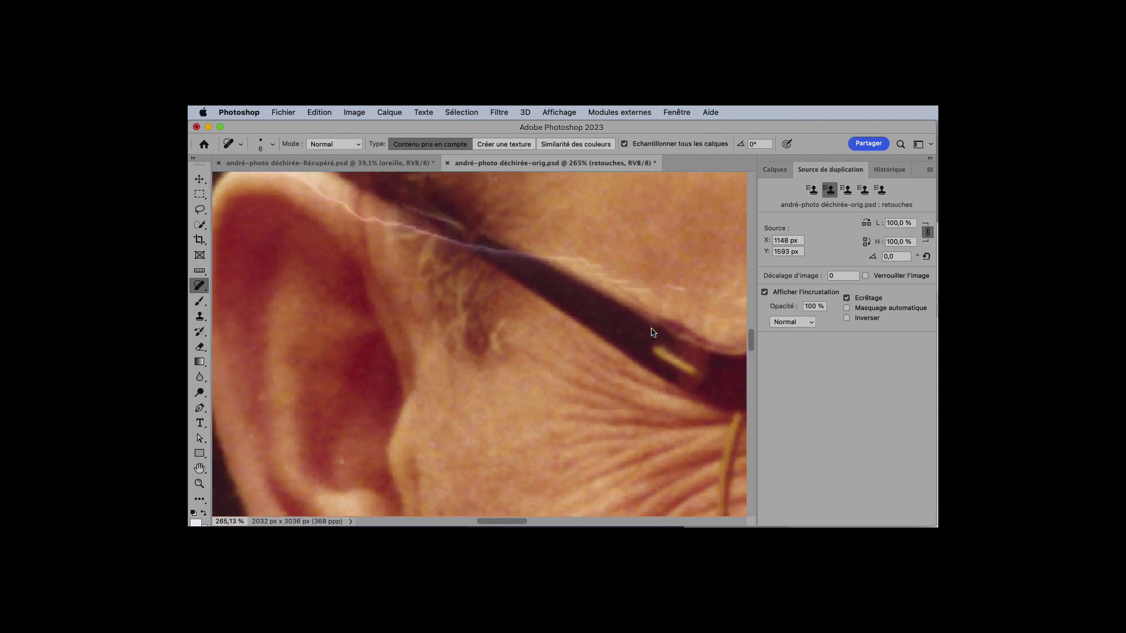
pyautogui.moveTo(648, 376); pyautogui.dragTo(568, 343)
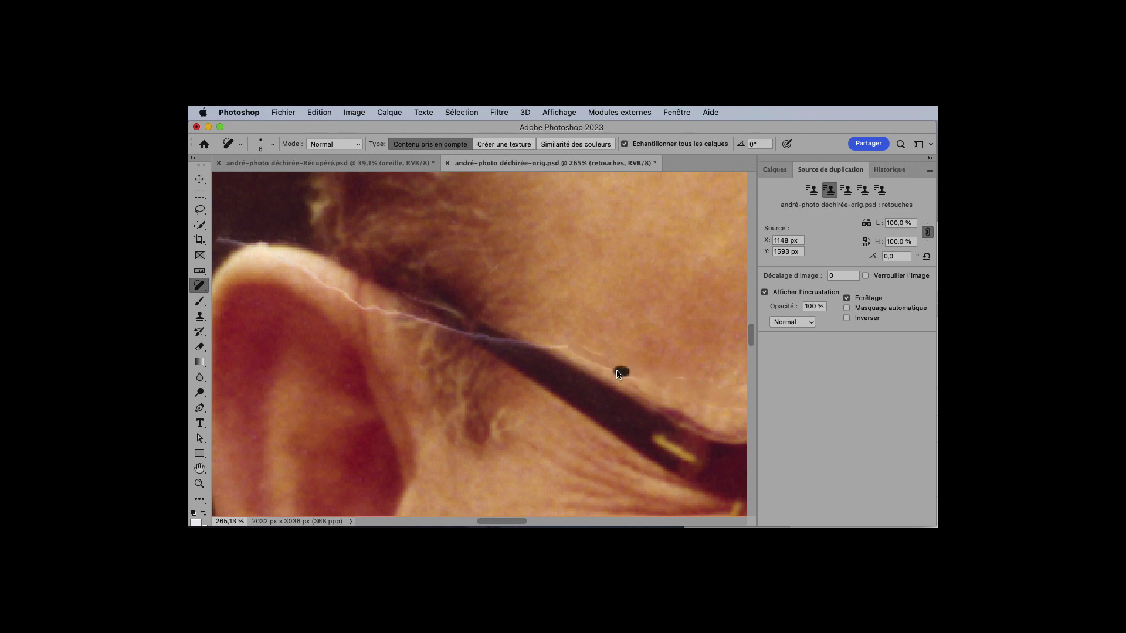
pyautogui.moveTo(617, 373); pyautogui.dragTo(614, 372)
pyautogui.moveTo(551, 347)
pyautogui.mouseDown()
pyautogui.moveTo(562, 346)
pyautogui.moveTo(479, 335)
pyautogui.mouseUp()
pyautogui.press('super+z')
# Try to heal the seam on the glasses' side arm with the Healing Brush, sampling the arm nearby, and undo the attempts there
pyautogui.hotkey('shift', 'j')
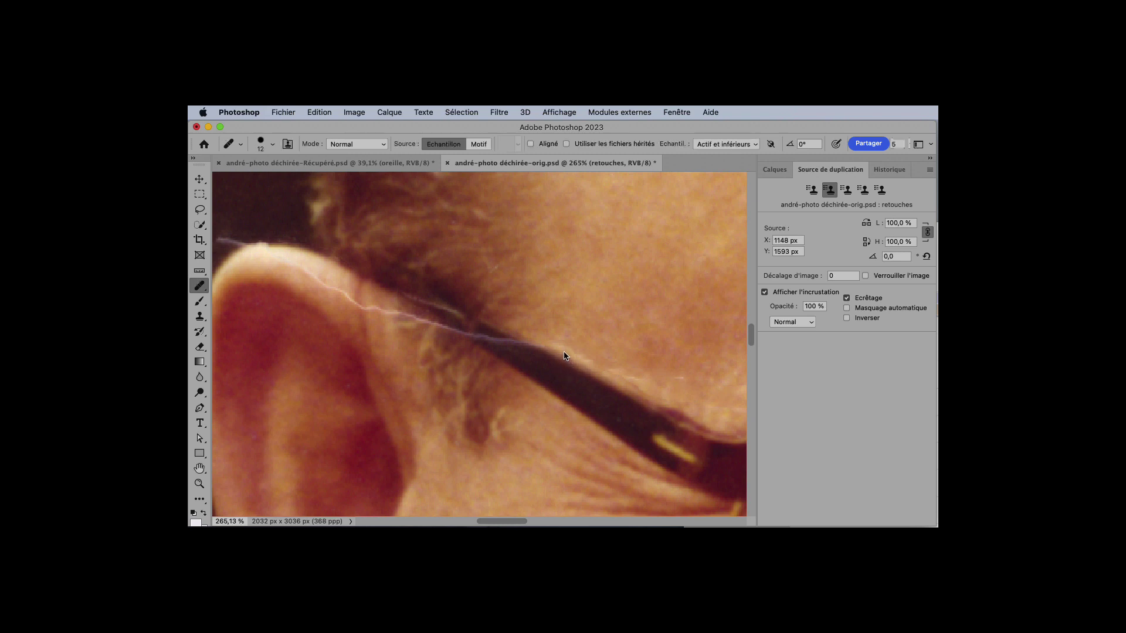
pyautogui.keyDown('alt'); pyautogui.click(531, 358); pyautogui.keyUp('alt')
pyautogui.moveTo(508, 343)
pyautogui.mouseDown()
pyautogui.moveTo(484, 338)
pyautogui.moveTo(566, 375)
pyautogui.moveTo(519, 345)
pyautogui.mouseUp()
pyautogui.press('super+z')
pyautogui.press('super+z')
pyautogui.press('super+z')
pyautogui.press('super+z')
# Set the third clone source's rotation to -10° and sample the clean part of the glasses' side arm with the Clone Stamp
pyautogui.press('s')
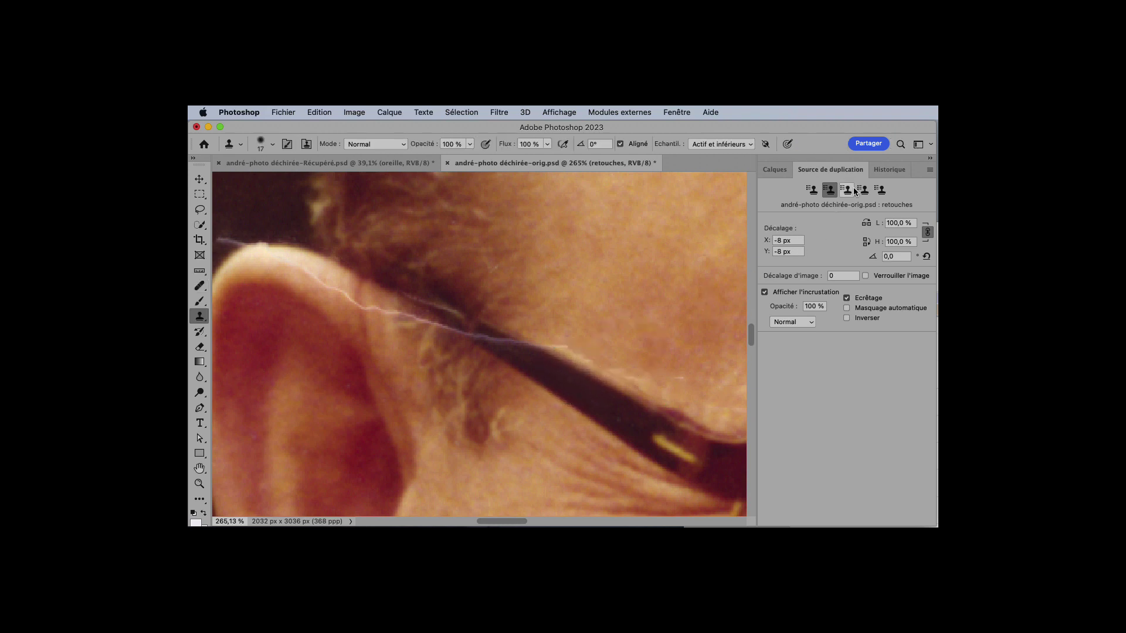
pyautogui.click(812, 190)
pyautogui.keyDown('alt'); pyautogui.click(579, 373); pyautogui.keyUp('alt')
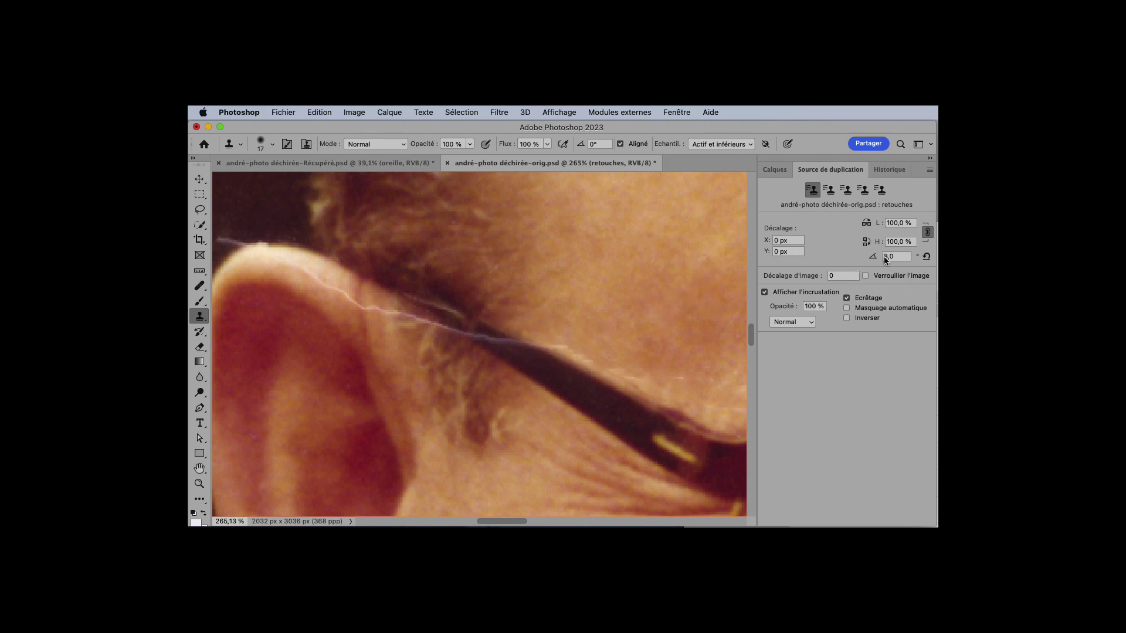
pyautogui.click(846, 190)
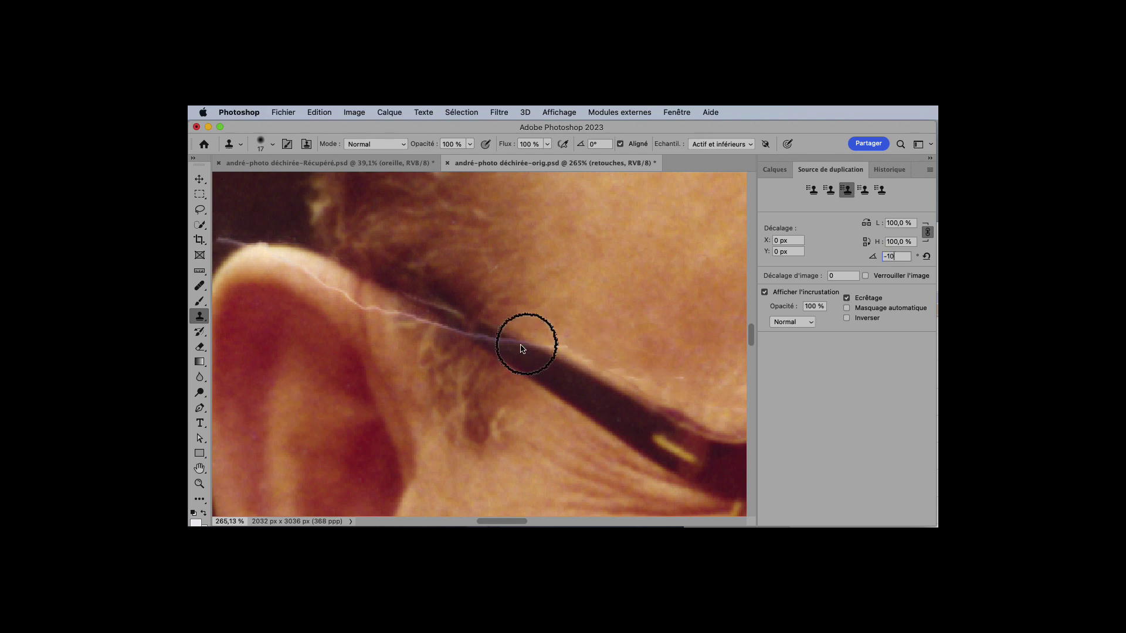
pyautogui.keyDown('alt'); pyautogui.click(560, 364); pyautogui.keyUp('alt')
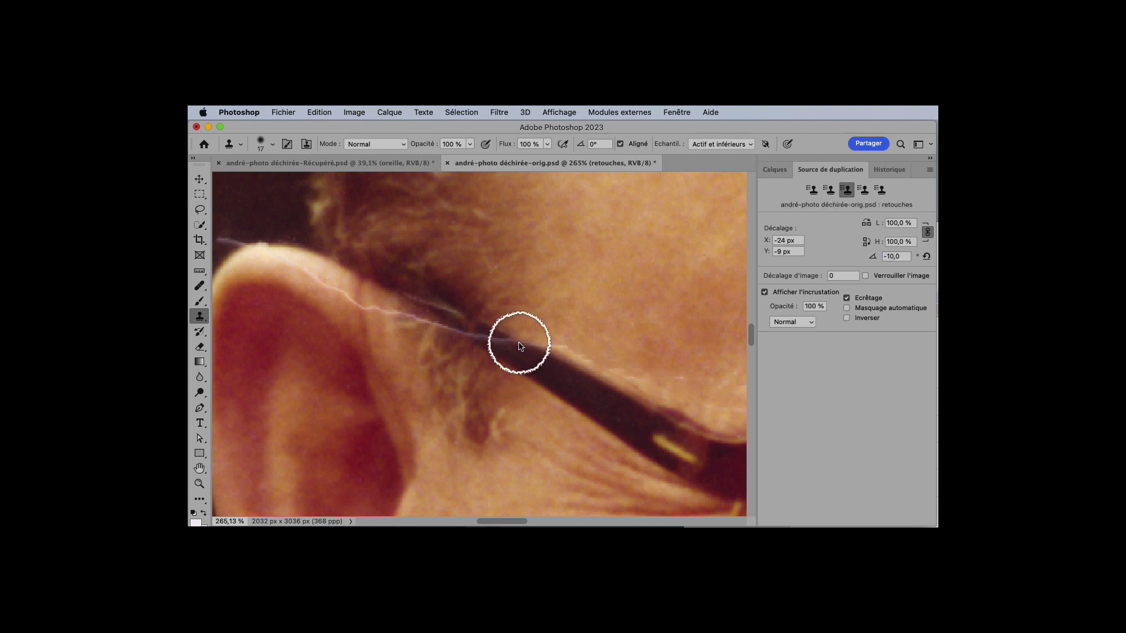
# Try to clone the sampled arm edge over the seam near the temple hair, and undo the strokes
pyautogui.moveTo(534, 351)
pyautogui.mouseDown()
pyautogui.moveTo(477, 333)
pyautogui.moveTo(520, 336)
pyautogui.mouseUp()
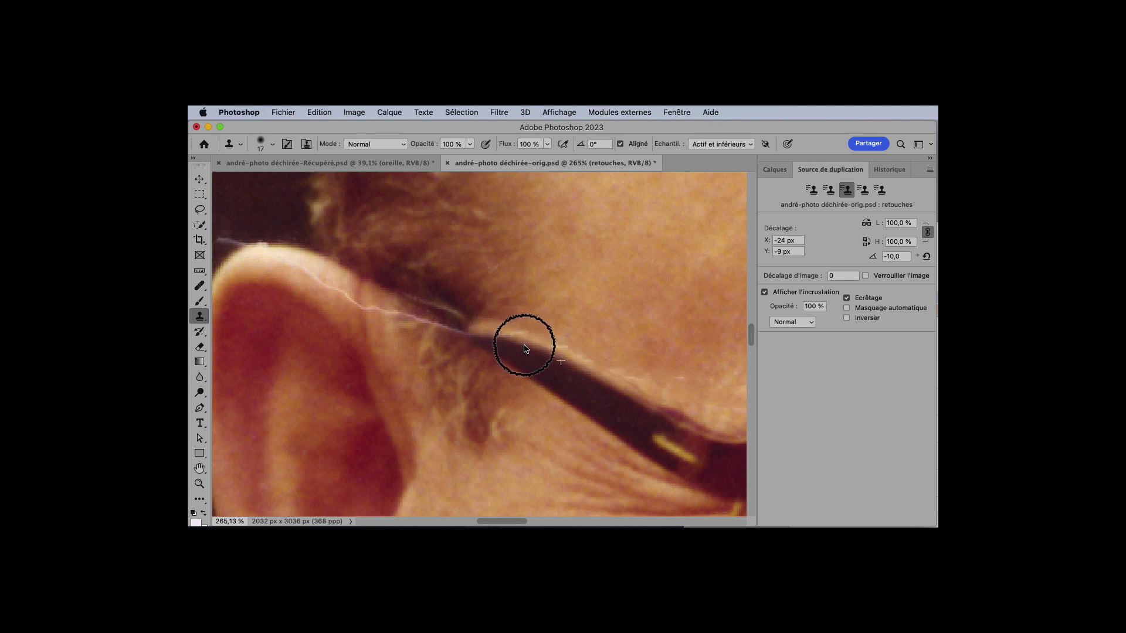
pyautogui.press('super+z')
pyautogui.press('super+z')
pyautogui.press('super+z')
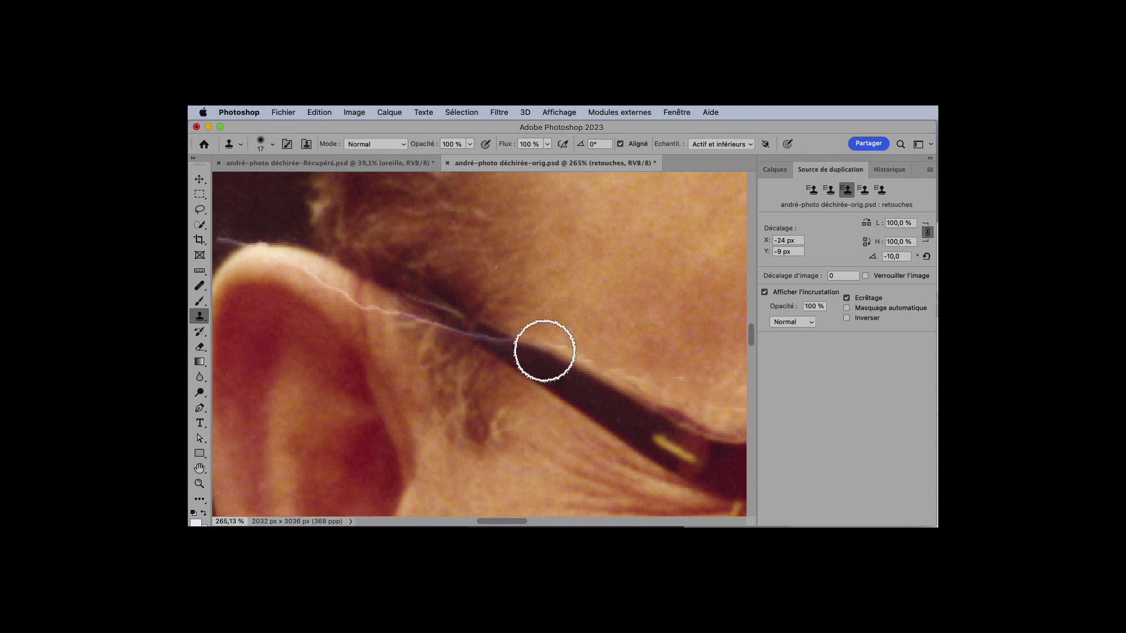
# Resample farther along the glasses' side arm and clone its upper edge over the seam with the rotated source and a 29 px brush
pyautogui.moveTo(546, 351); pyautogui.dragTo(578, 358)
pyautogui.keyDown('alt'); pyautogui.click(591, 374); pyautogui.keyUp('alt')
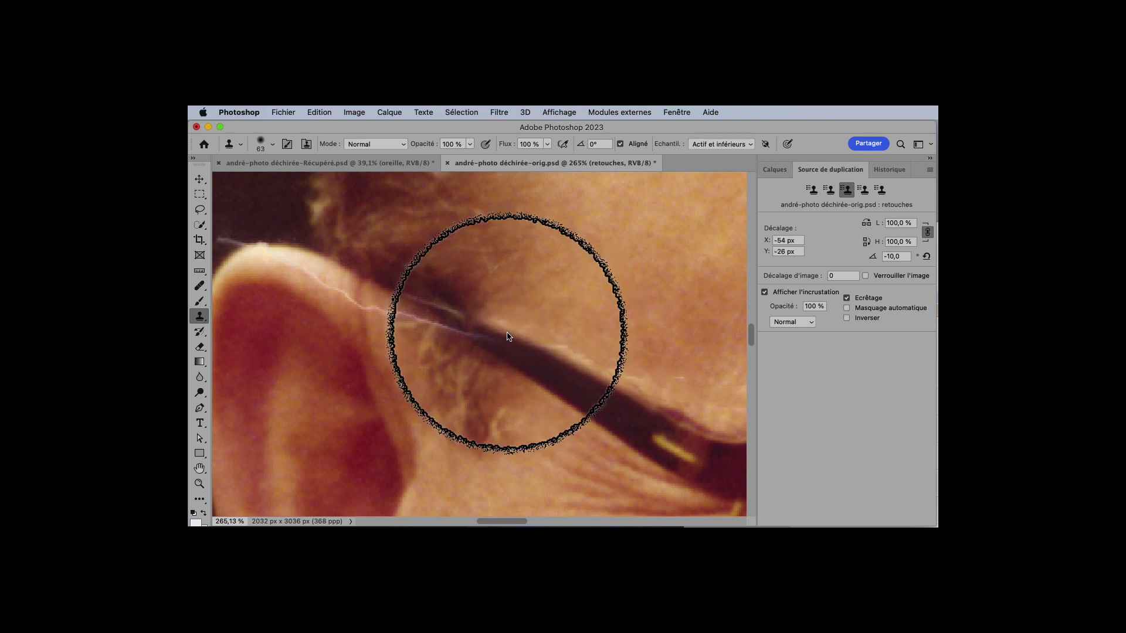
pyautogui.moveTo(509, 336); pyautogui.dragTo(485, 330)
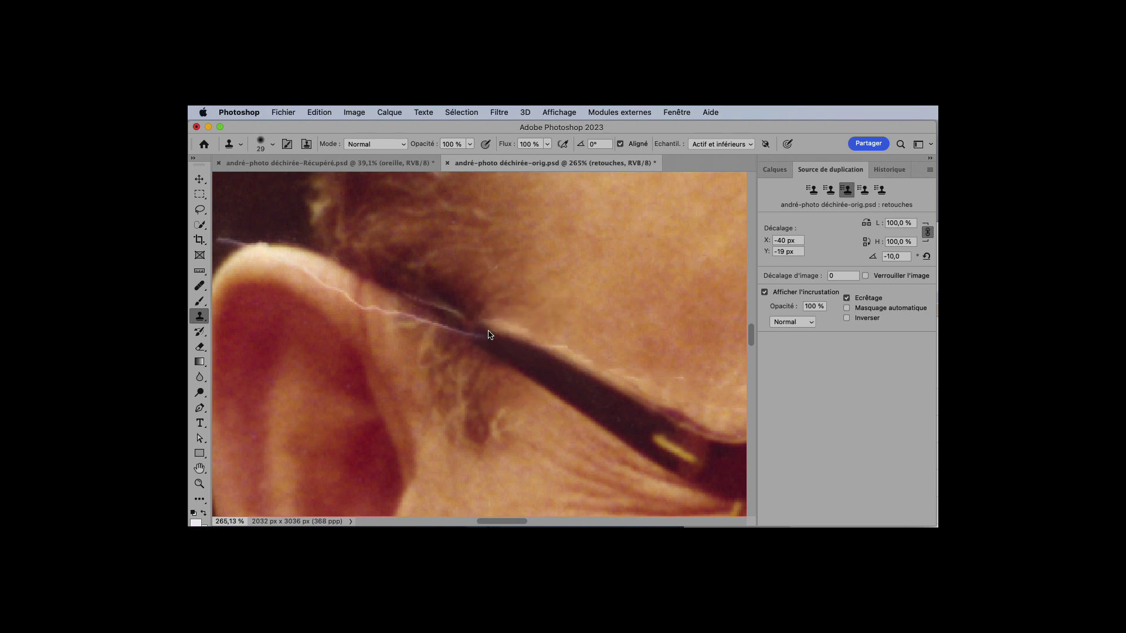
pyautogui.moveTo(581, 364); pyautogui.dragTo(554, 353)
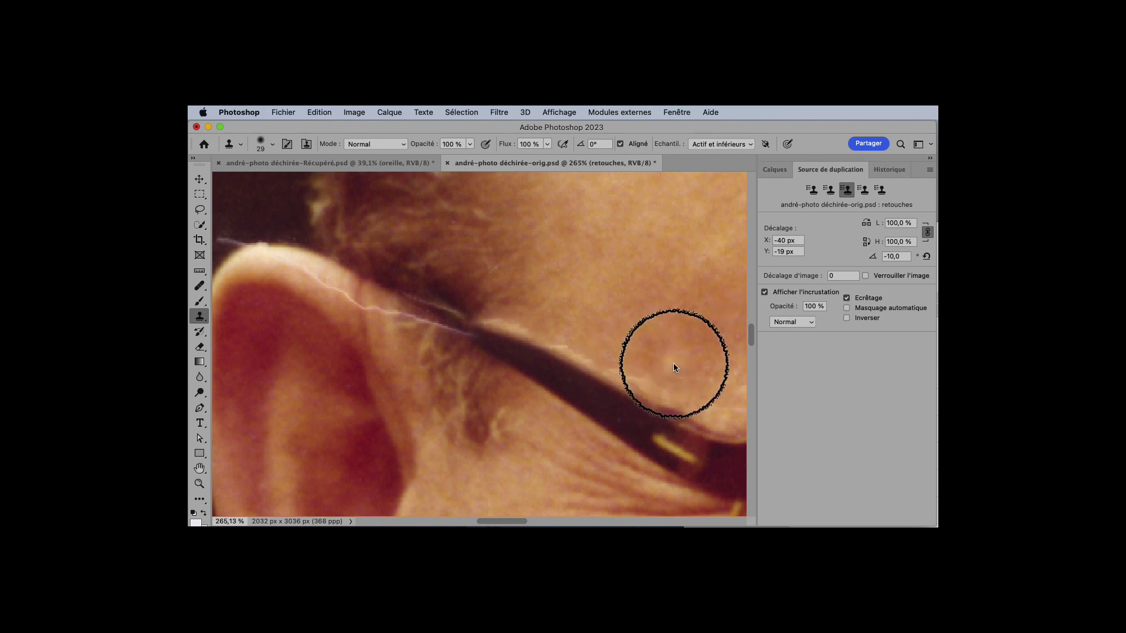
# Clone away the remaining seam along the arm's upper edge and at its hair end, using a 12 px brush
pyautogui.moveTo(585, 364); pyautogui.dragTo(566, 359)
pyautogui.moveTo(564, 357)
pyautogui.mouseDown()
pyautogui.moveTo(577, 358)
pyautogui.moveTo(555, 344)
pyautogui.mouseUp()
pyautogui.keyDown('alt'); pyautogui.click(566, 351); pyautogui.keyUp('alt')
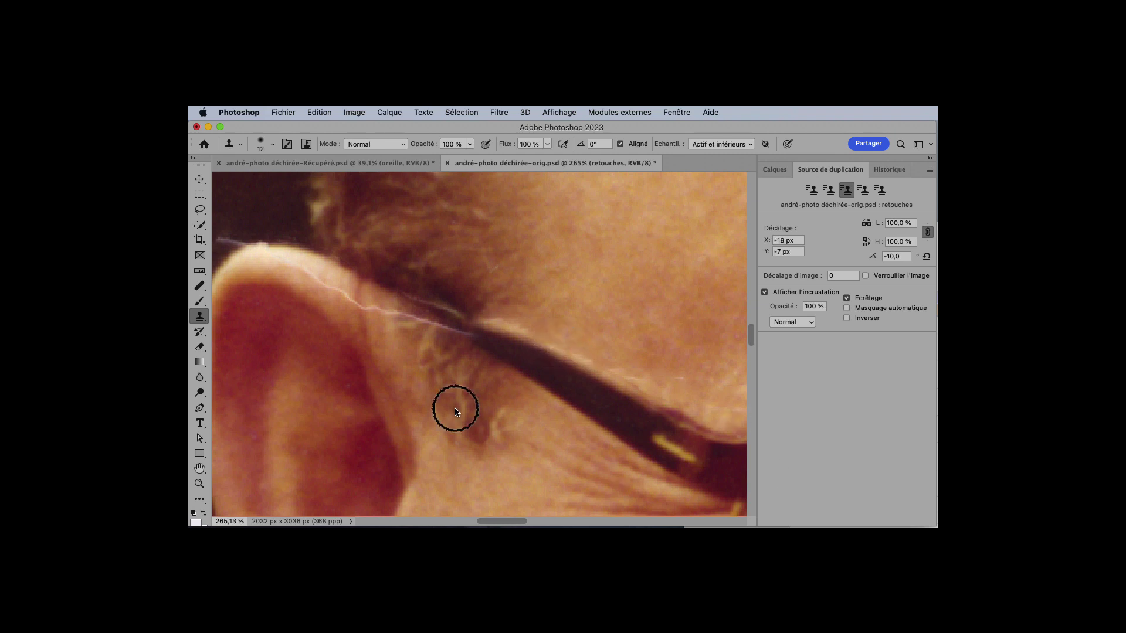
pyautogui.keyDown('alt'); pyautogui.click(498, 346); pyautogui.keyUp('alt')
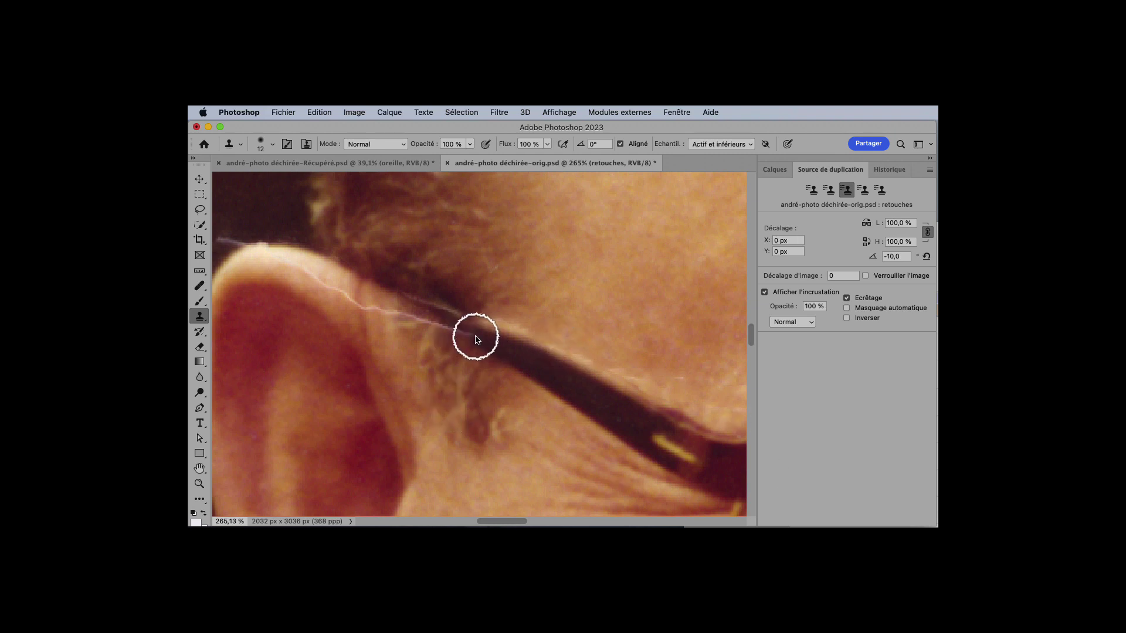
pyautogui.click(472, 334)
pyautogui.moveTo(473, 334); pyautogui.dragTo(463, 325)
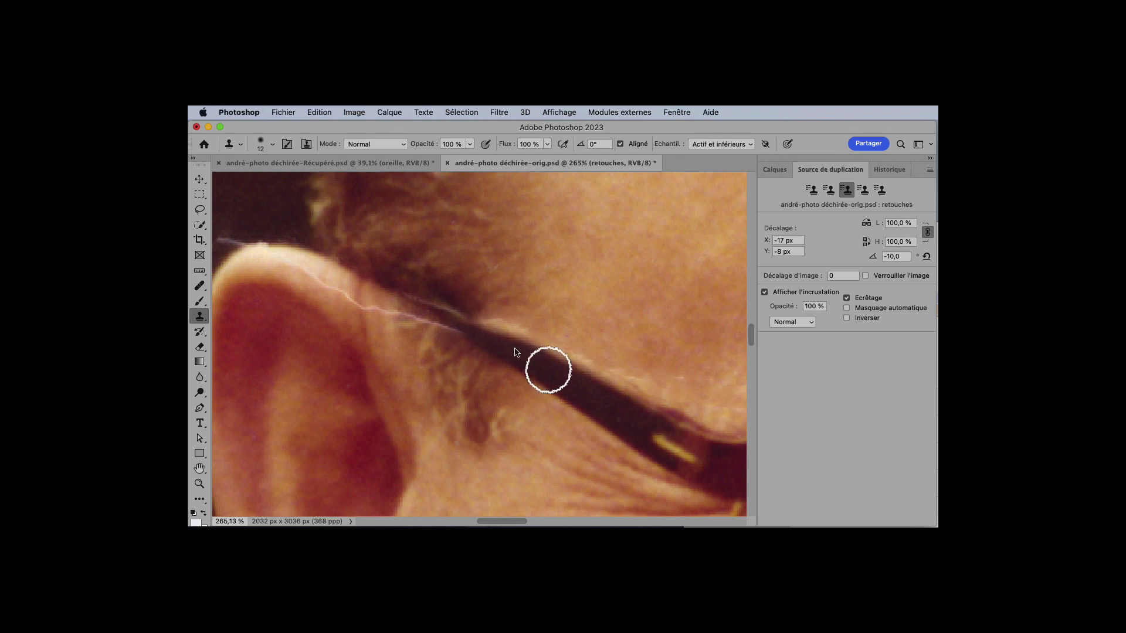
# Try to clone nearby hair texture over the seam between the side arm and the ear
pyautogui.keyDown('alt'); pyautogui.click(446, 341); pyautogui.keyUp('alt')
pyautogui.moveTo(441, 326); pyautogui.dragTo(411, 318)
pyautogui.press('super+z')
# Clone clean skin over the seam where the ear meets the temple, using the second clone source and undoing the poor strokes
pyautogui.click(829, 189)
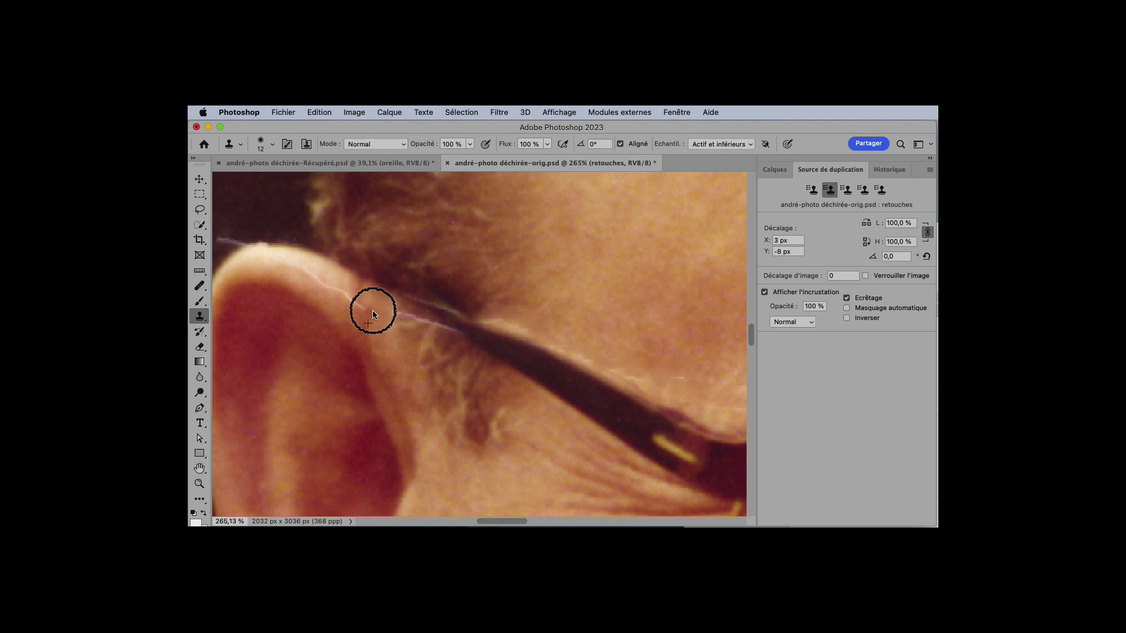
pyautogui.press('super+z')
pyautogui.moveTo(321, 295); pyautogui.dragTo(323, 295)
pyautogui.keyDown('alt'); pyautogui.click(341, 297); pyautogui.keyUp('alt')
pyautogui.press('super+z')
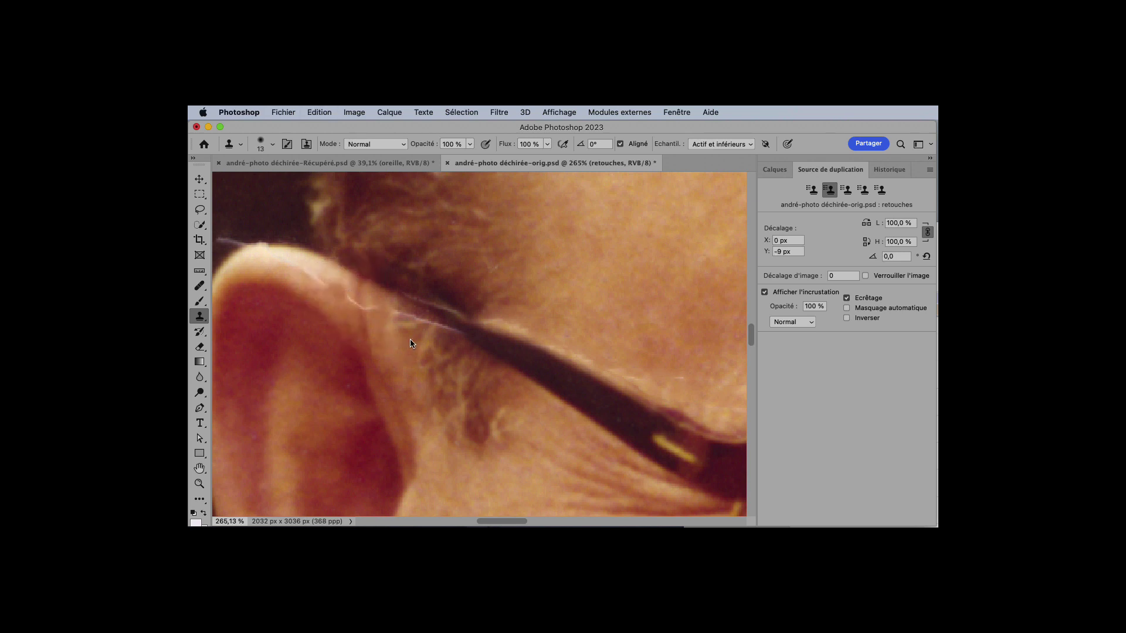
pyautogui.press('super+z')
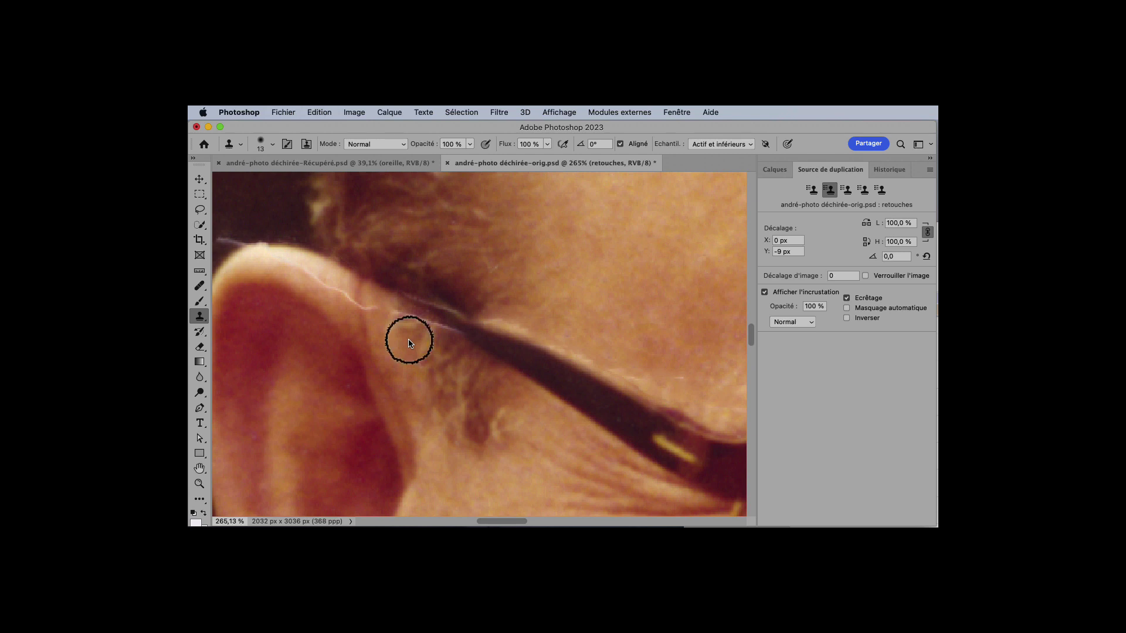
# Heal the seam across the top of the ear and the dark background beside it with the Healing Brush, sampling clean areas nearby
pyautogui.press('j')
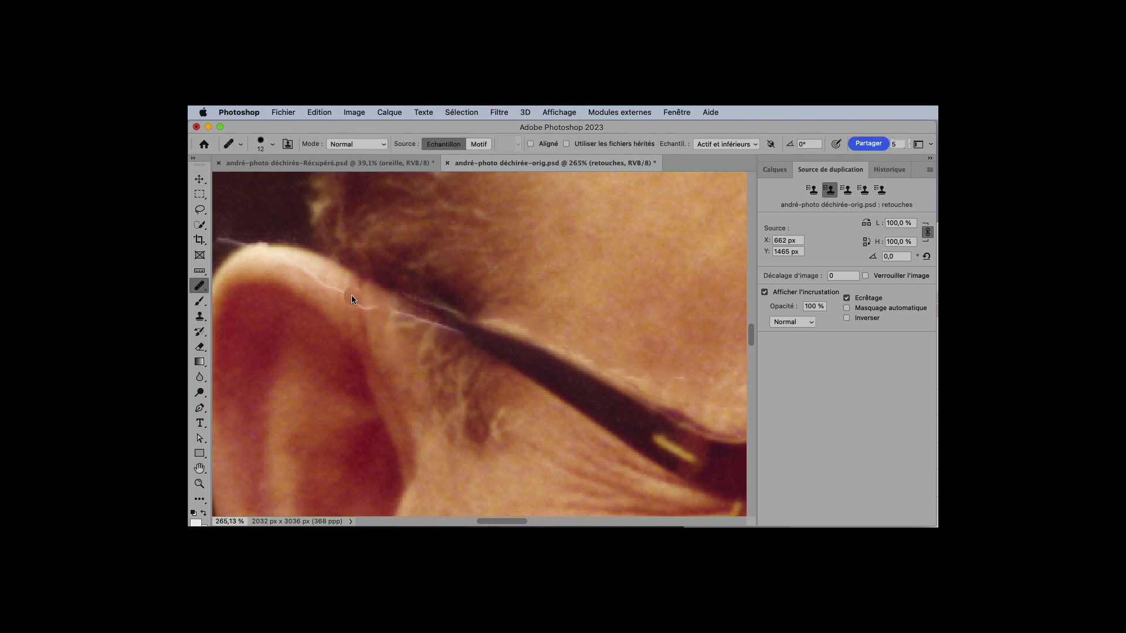
pyautogui.keyDown('alt'); pyautogui.click(342, 307); pyautogui.keyUp('alt')
pyautogui.keyDown('alt'); pyautogui.click(317, 282); pyautogui.keyUp('alt')
pyautogui.keyDown('alt'); pyautogui.click(342, 305); pyautogui.keyUp('alt')
pyautogui.keyDown('alt'); pyautogui.click(364, 321); pyautogui.keyUp('alt')
pyautogui.moveTo(234, 221); pyautogui.dragTo(326, 244)
pyautogui.keyDown('alt'); pyautogui.click(321, 244); pyautogui.keyUp('alt')
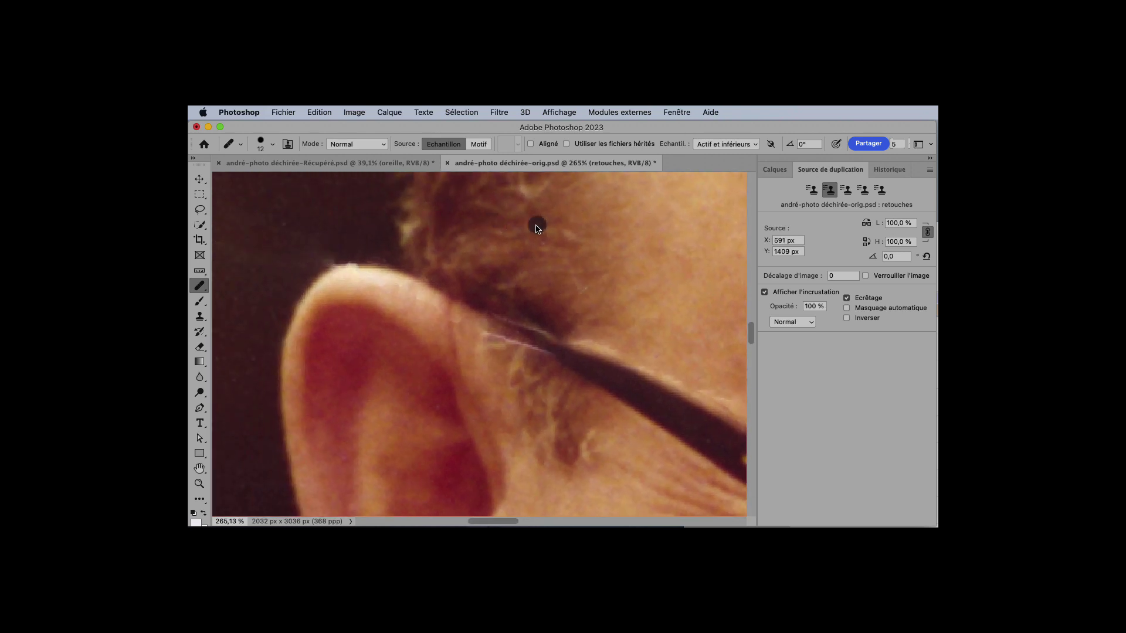
# Undo the last healing stroke and clone dark background over the seam tip at the ear's upper edge
pyautogui.press('super+z')
pyautogui.press('s')
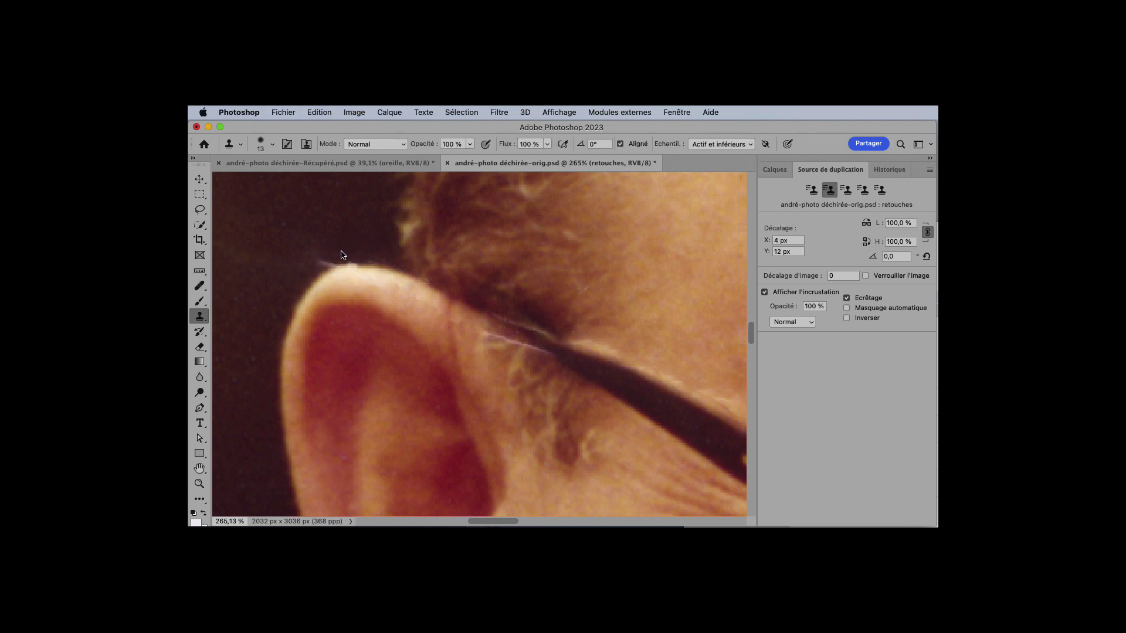
pyautogui.keyDown('alt'); pyautogui.click(307, 273); pyautogui.keyUp('alt')
pyautogui.moveTo(321, 264); pyautogui.dragTo(339, 255)
pyautogui.press('super+z')
pyautogui.keyDown('alt'); pyautogui.click(318, 268); pyautogui.keyUp('alt')
# Try to spot-heal the remaining light seam between the ear and the glasses' side arm
pyautogui.moveTo(481, 309); pyautogui.dragTo(347, 206)
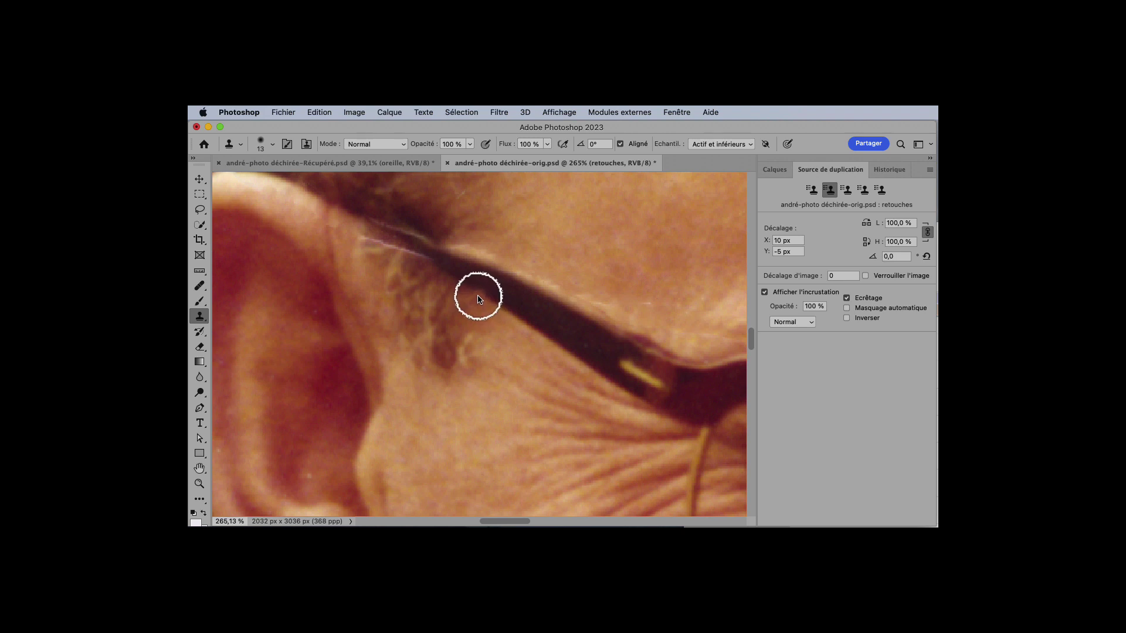
pyautogui.press('j')
pyautogui.hotkey('shift', 'j')
pyautogui.hotkey('shift', 'j')
pyautogui.hotkey('shift', 'j')
pyautogui.hotkey('shift', 'j')
pyautogui.hotkey('shift', 'j')
pyautogui.hotkey('shift', 'j')
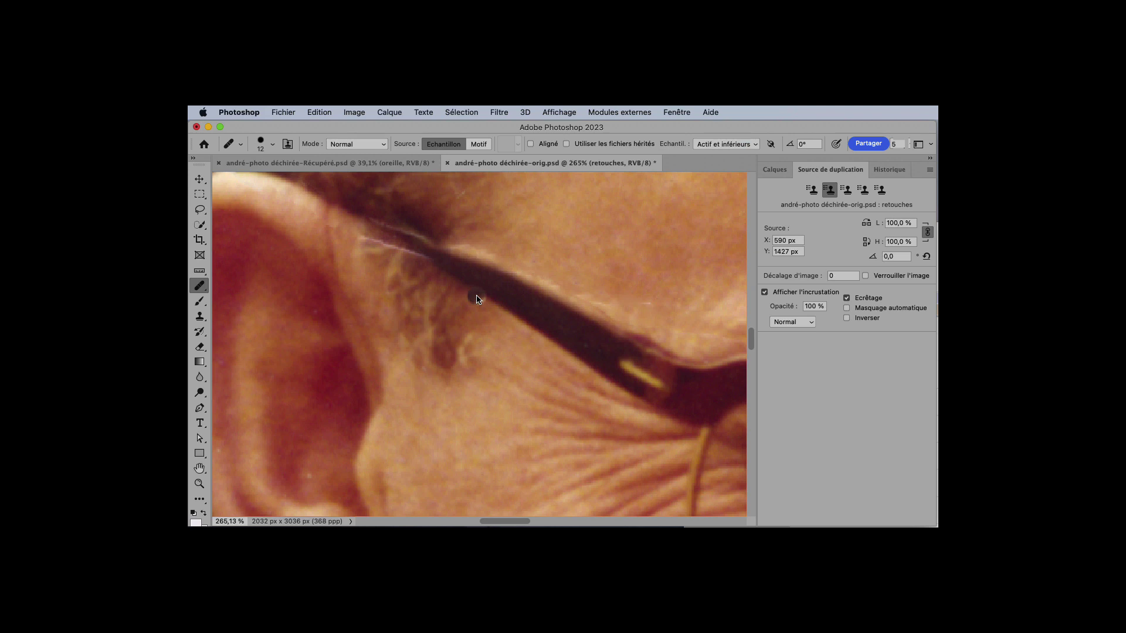
pyautogui.press('l')
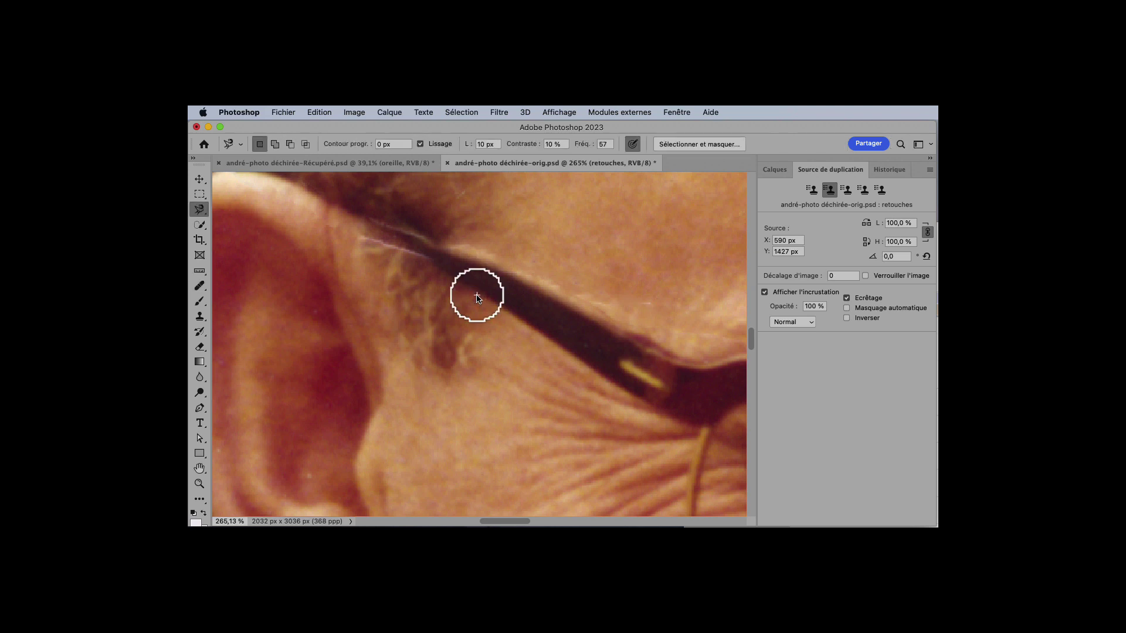
pyautogui.press('j')
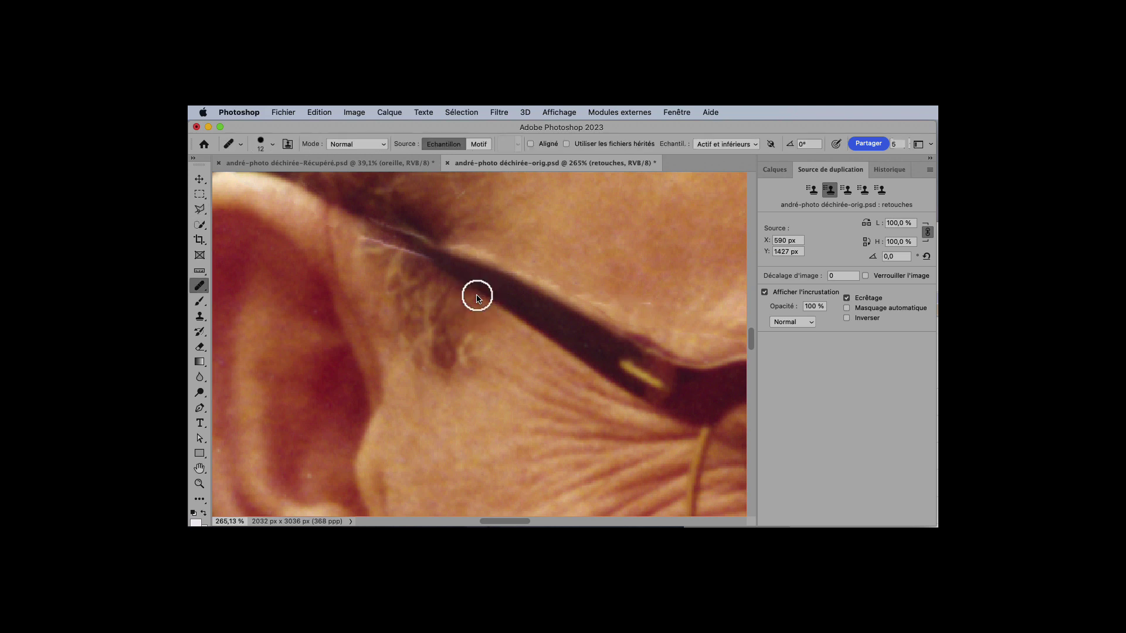
pyautogui.hotkey('shift', 'j')
pyautogui.hotkey('shift', 'j')
pyautogui.hotkey('shift', 'j')
pyautogui.hotkey('shift', 'j')
pyautogui.hotkey('shift', 'j')
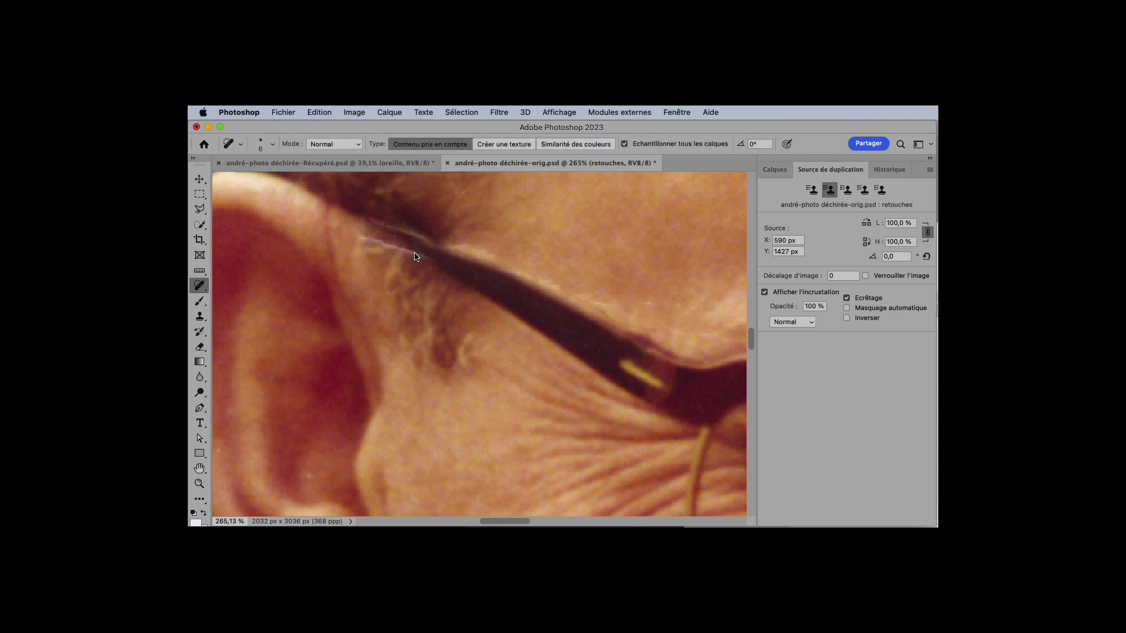
pyautogui.moveTo(415, 256); pyautogui.dragTo(359, 235)
pyautogui.press('super+z')
pyautogui.scroll(3, 375, 242)
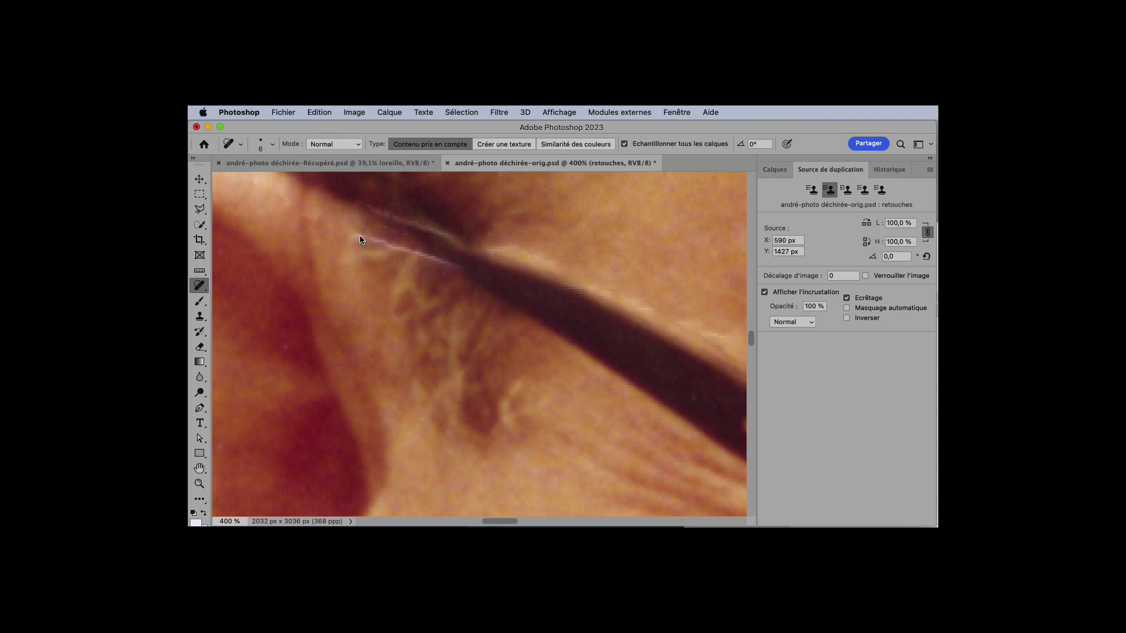
pyautogui.moveTo(360, 240); pyautogui.dragTo(397, 253)
pyautogui.press('super+z')
# Clone nearby skin and hair over the light seam below the side arm with a 6 px Clone Stamp, resampling along it
pyautogui.press('s')
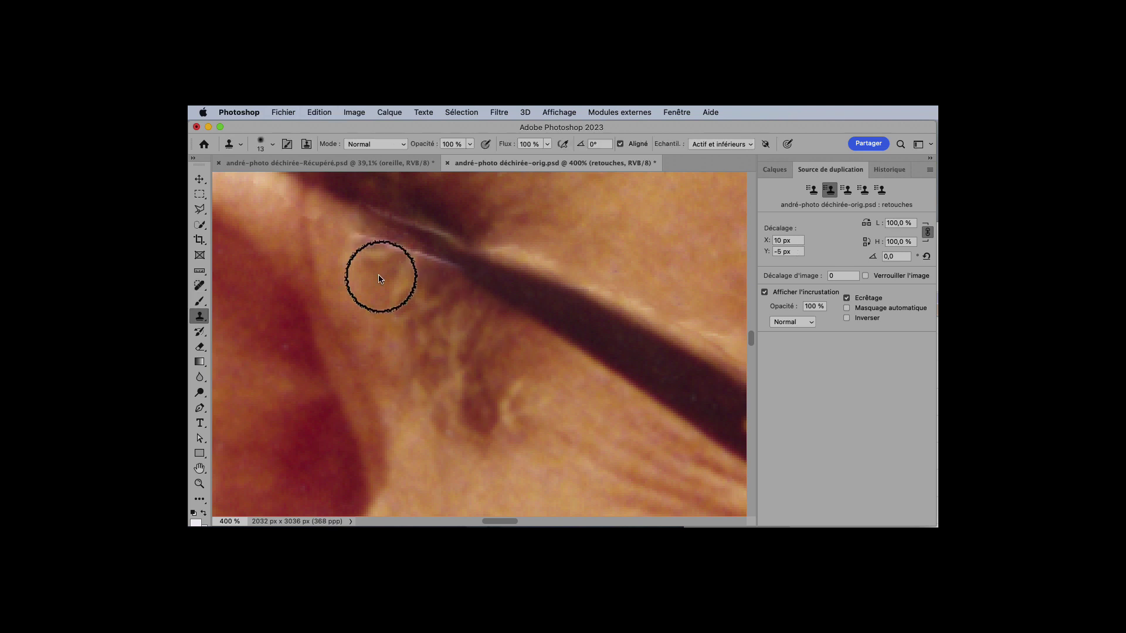
pyautogui.moveTo(378, 266); pyautogui.dragTo(369, 268)
pyautogui.keyDown('alt'); pyautogui.click(375, 265); pyautogui.keyUp('alt')
pyautogui.click(362, 237)
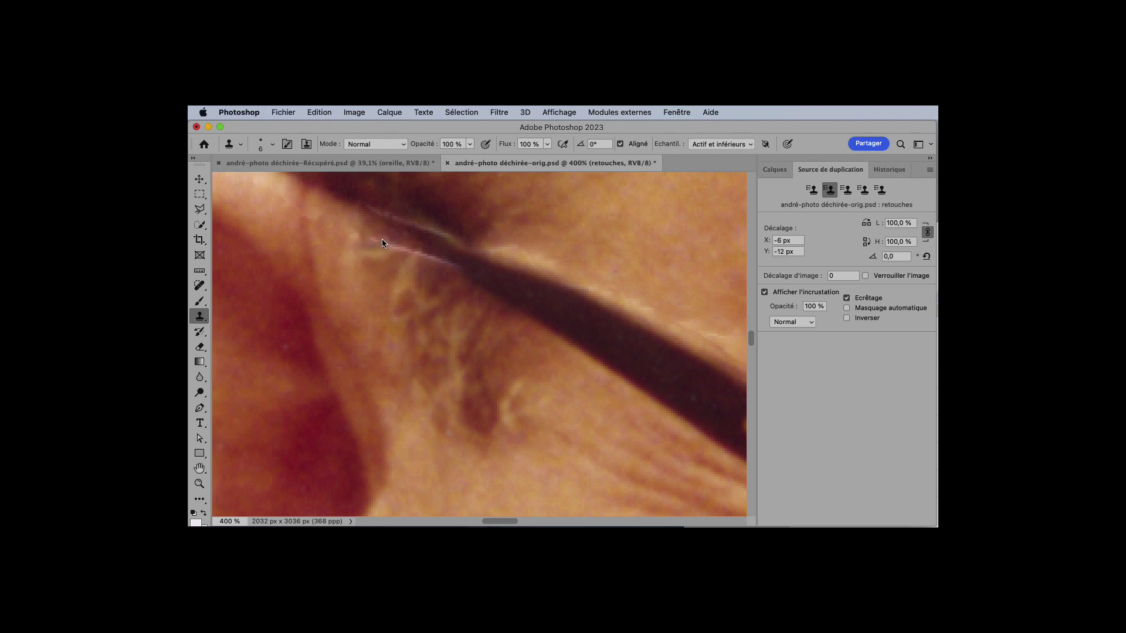
pyautogui.keyDown('alt'); pyautogui.click(393, 269); pyautogui.keyUp('alt')
pyautogui.keyDown('alt'); pyautogui.click(403, 270); pyautogui.keyUp('alt')
pyautogui.moveTo(414, 249); pyautogui.dragTo(427, 256)
pyautogui.keyDown('alt'); pyautogui.click(429, 262); pyautogui.keyUp('alt')
# Heal the thin scratch across the cheek beside the mouth with the Spot Healing Brush on the retouches layer
pyautogui.press('super+0')
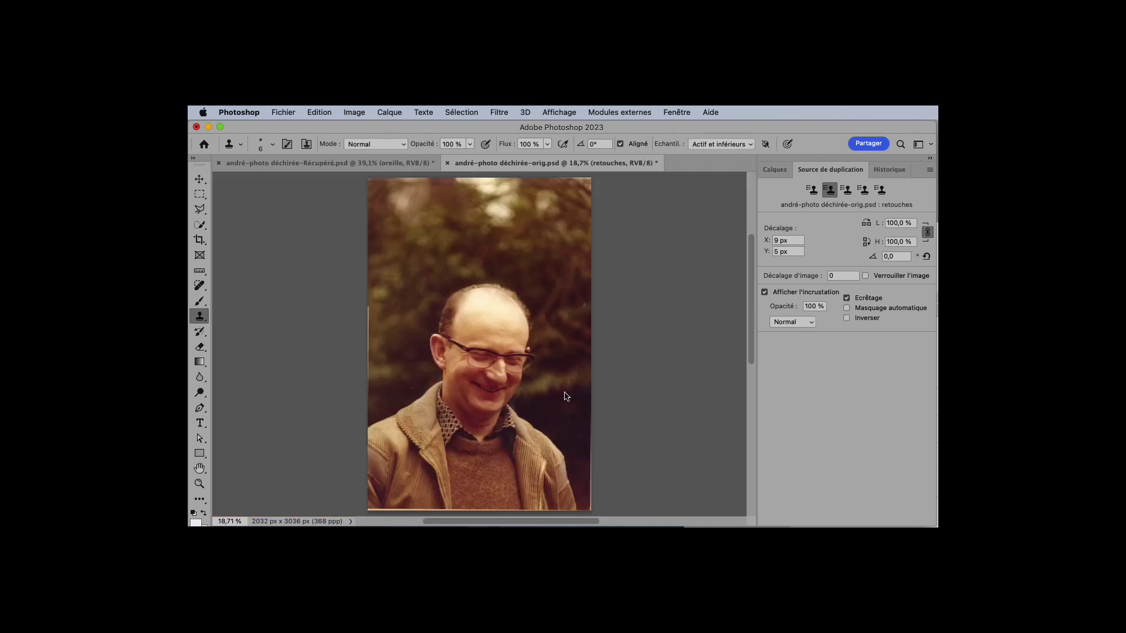
pyautogui.scroll(5, 473, 331)
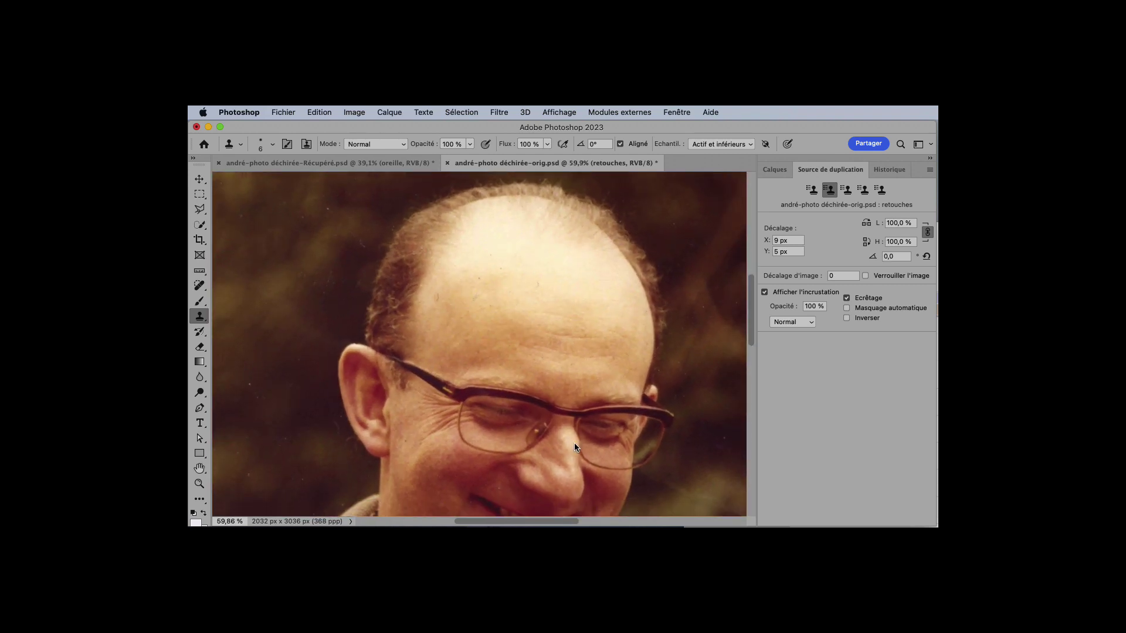
pyautogui.moveTo(552, 368); pyautogui.dragTo(557, 330)
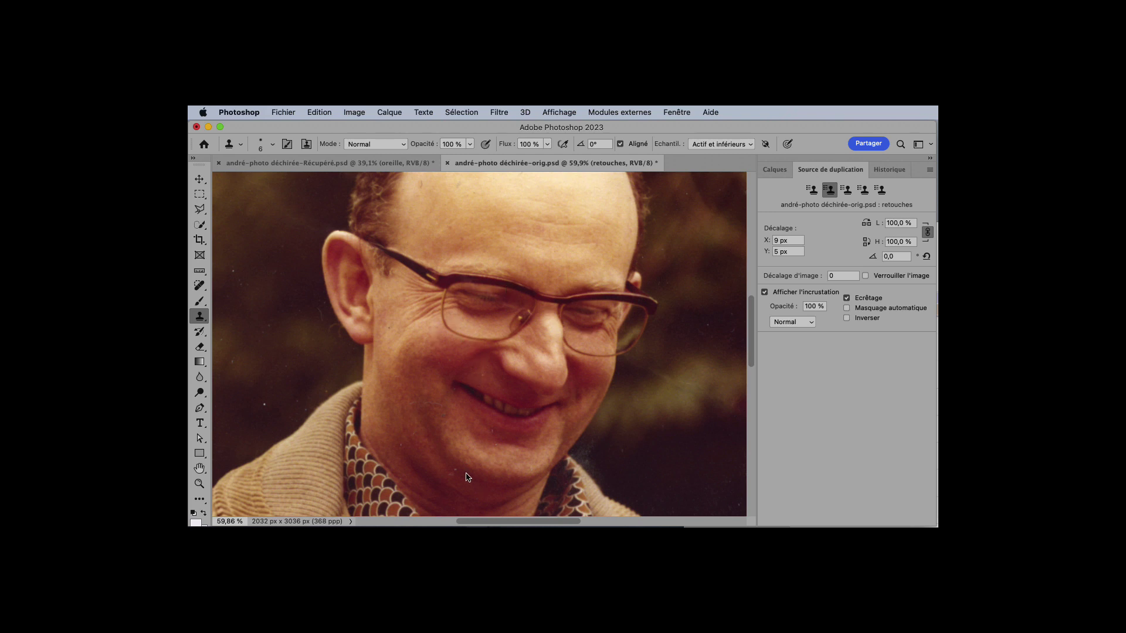
pyautogui.scroll(3, 481, 466)
pyautogui.scroll(1, 499, 460)
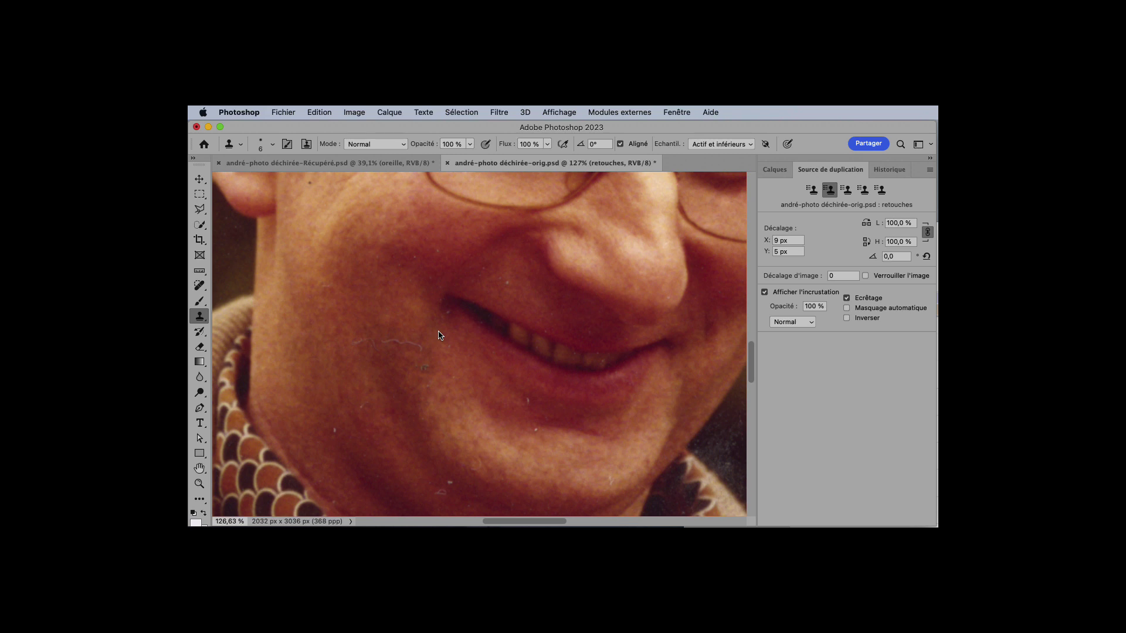
pyautogui.press('j')
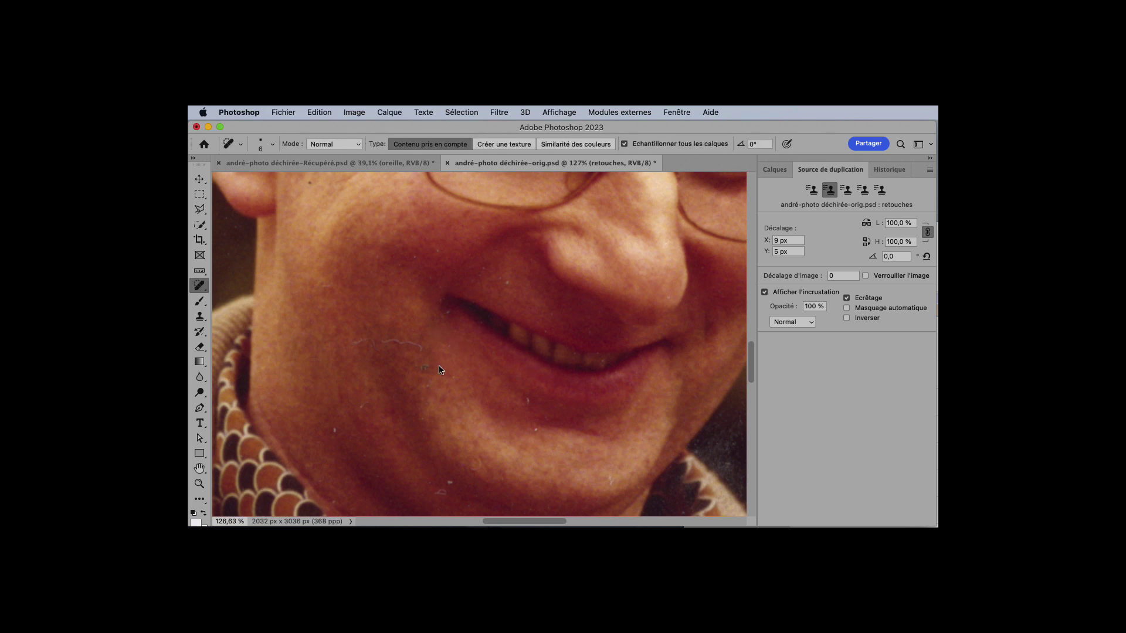
pyautogui.click(773, 170)
pyautogui.moveTo(424, 350); pyautogui.dragTo(354, 342)
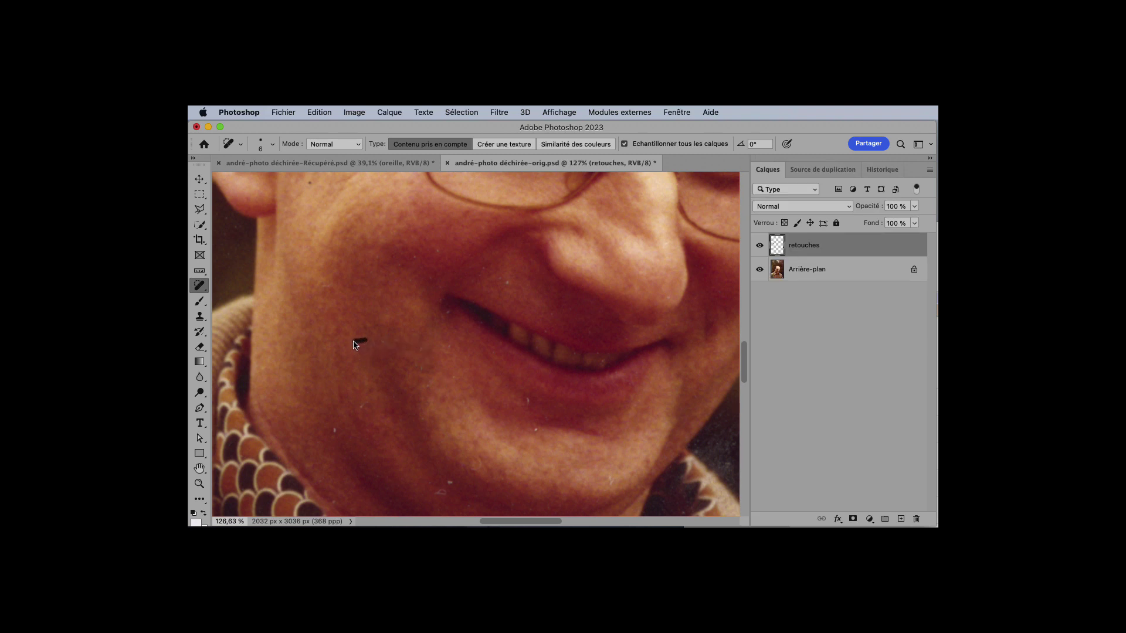
# Spot-heal the small light specks below the lower lip, on the chin and along the jaw
pyautogui.moveTo(527, 398); pyautogui.dragTo(529, 405)
pyautogui.click(450, 484)
pyautogui.moveTo(440, 493); pyautogui.dragTo(443, 494)
pyautogui.moveTo(334, 428); pyautogui.dragTo(345, 421)
# Examine the face, forehead, hairline and upper background for remaining dust specks
pyautogui.scroll(5, 656, 368)
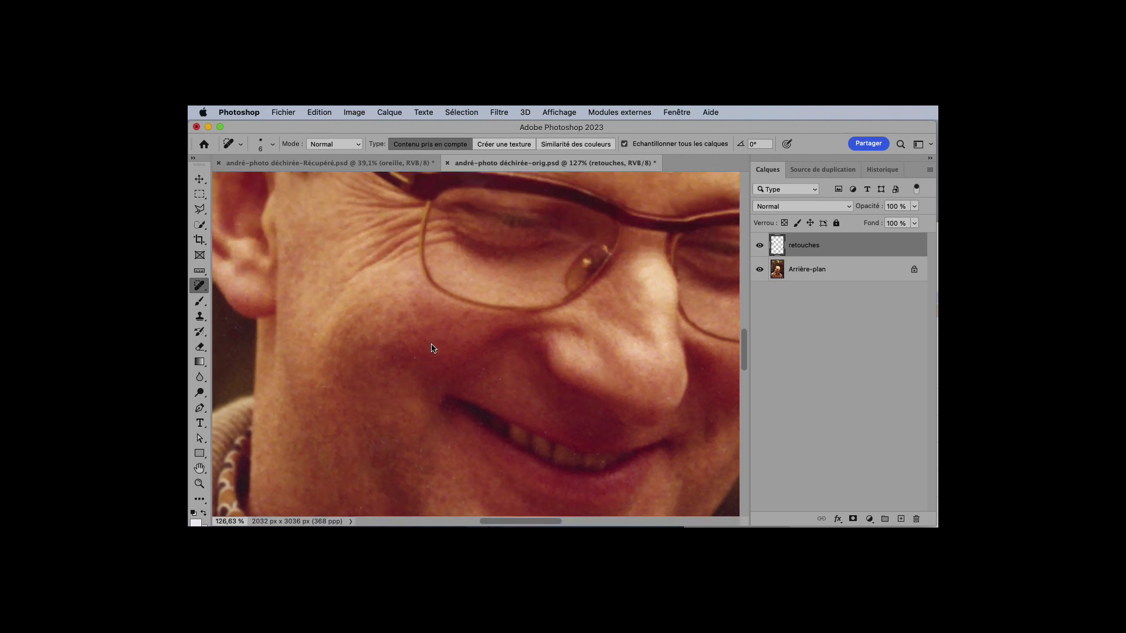
pyautogui.scroll(15, 581, 349)
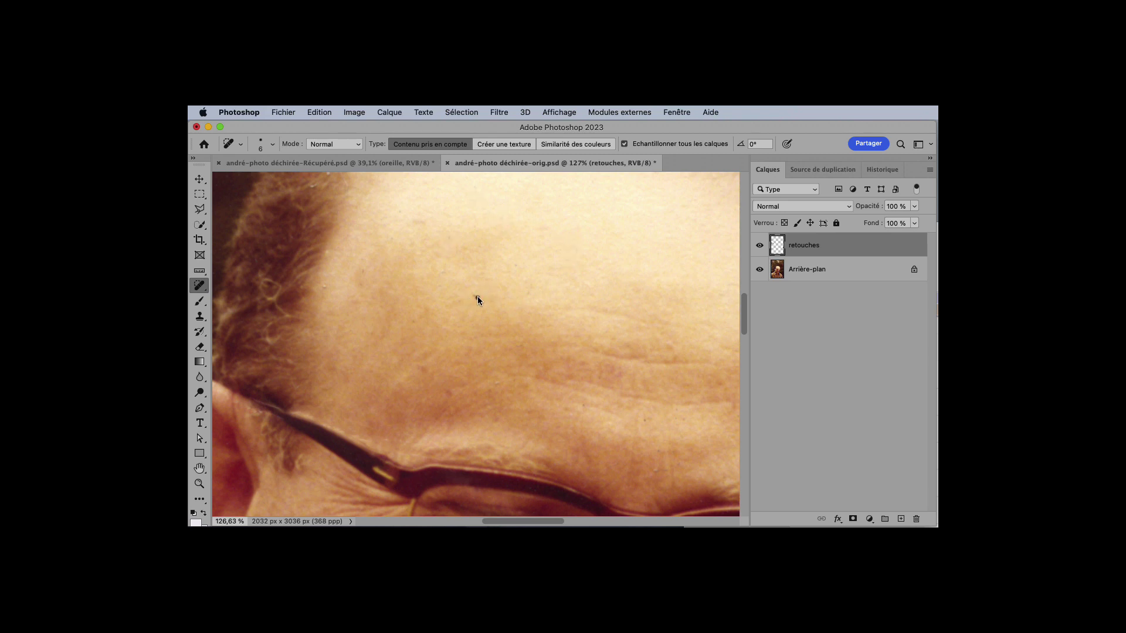
pyautogui.scroll(10, 460, 388)
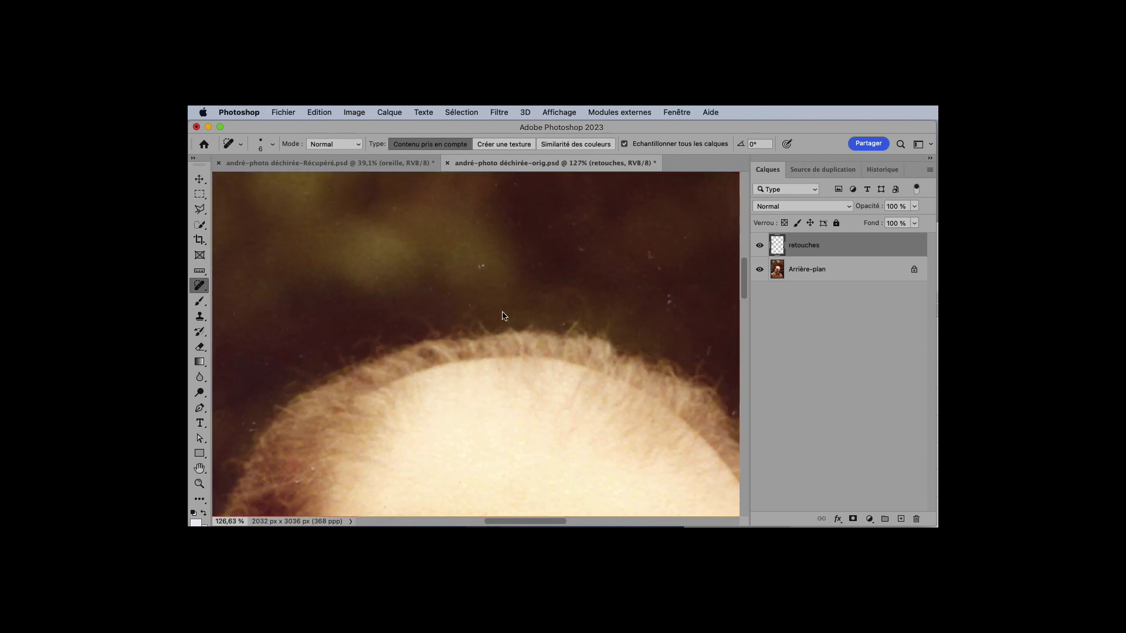
pyautogui.scroll(-5, 503, 317)
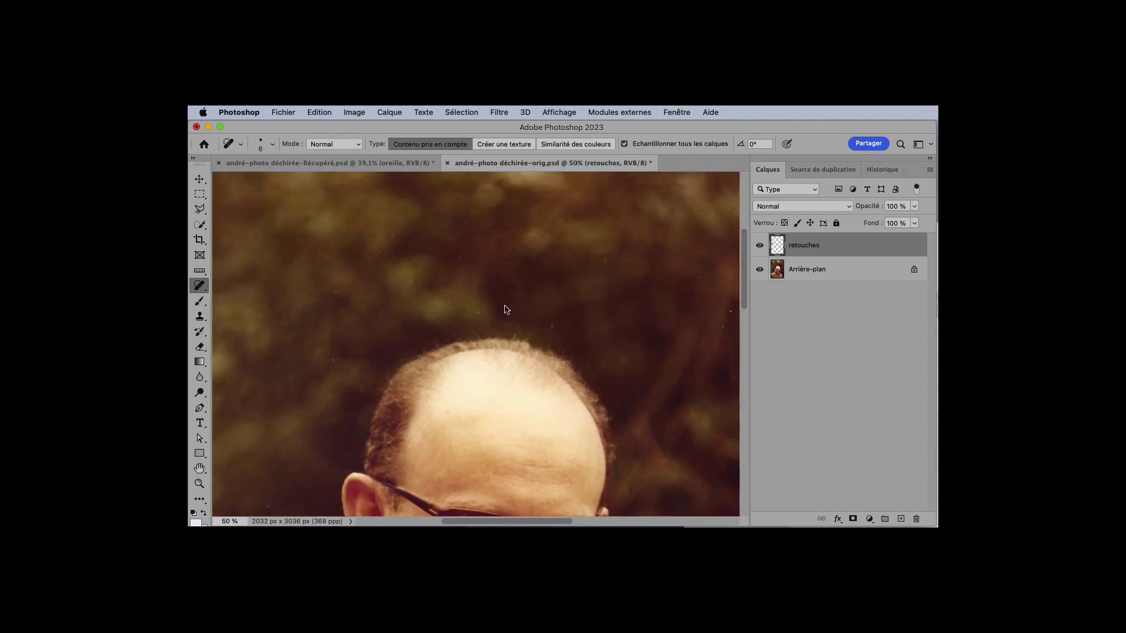
pyautogui.scroll(2, 482, 275)
pyautogui.scroll(1, 482, 275)
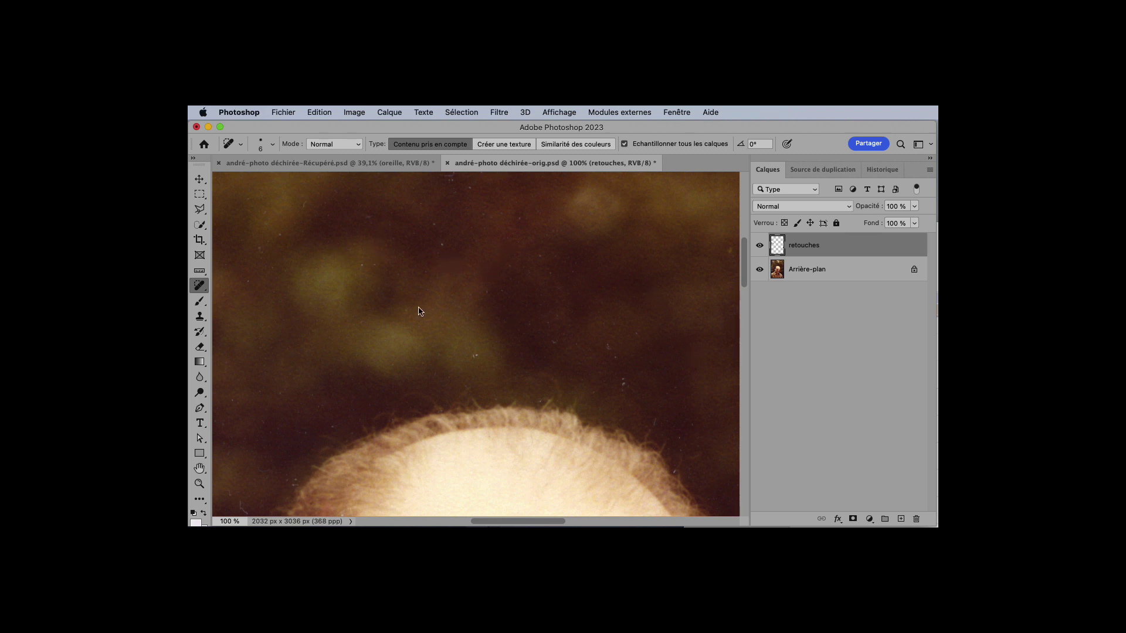
pyautogui.moveTo(417, 311); pyautogui.dragTo(677, 258)
pyautogui.scroll(-4, 677, 258)
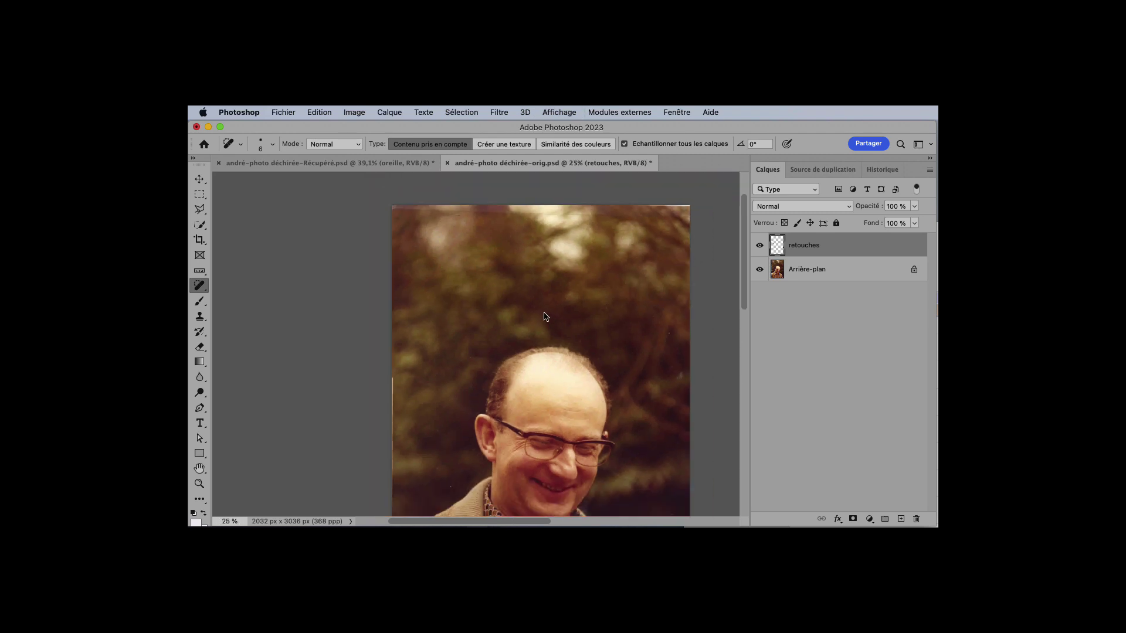
pyautogui.moveTo(543, 314); pyautogui.dragTo(433, 328)
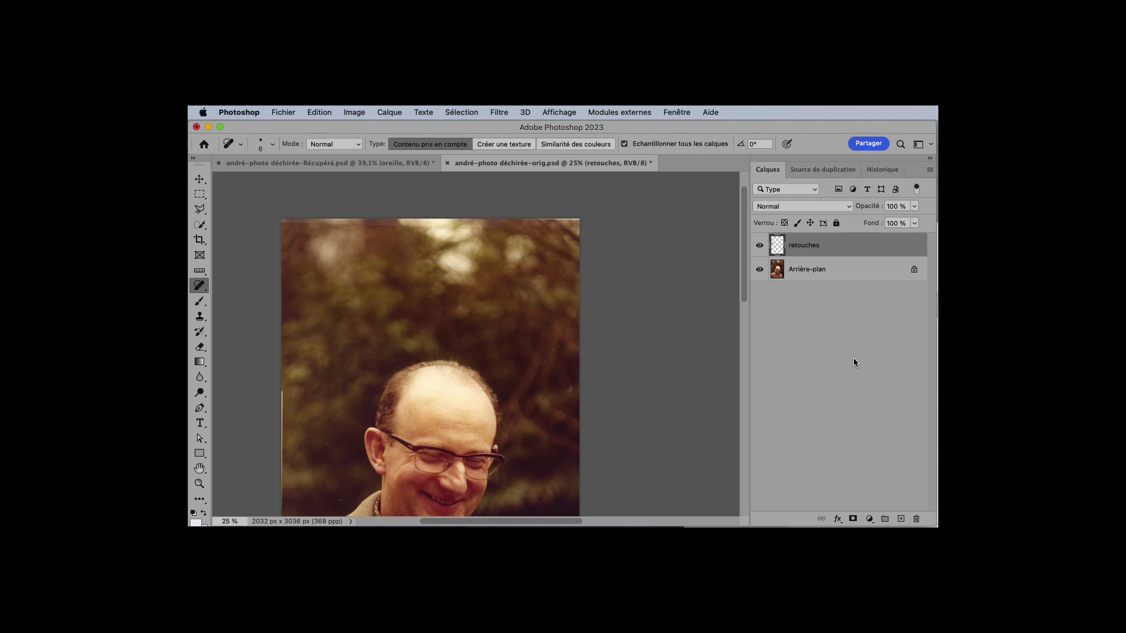
# Merge a copy of all visible layers into a new layer above the retouches layer
pyautogui.click(387, 112)
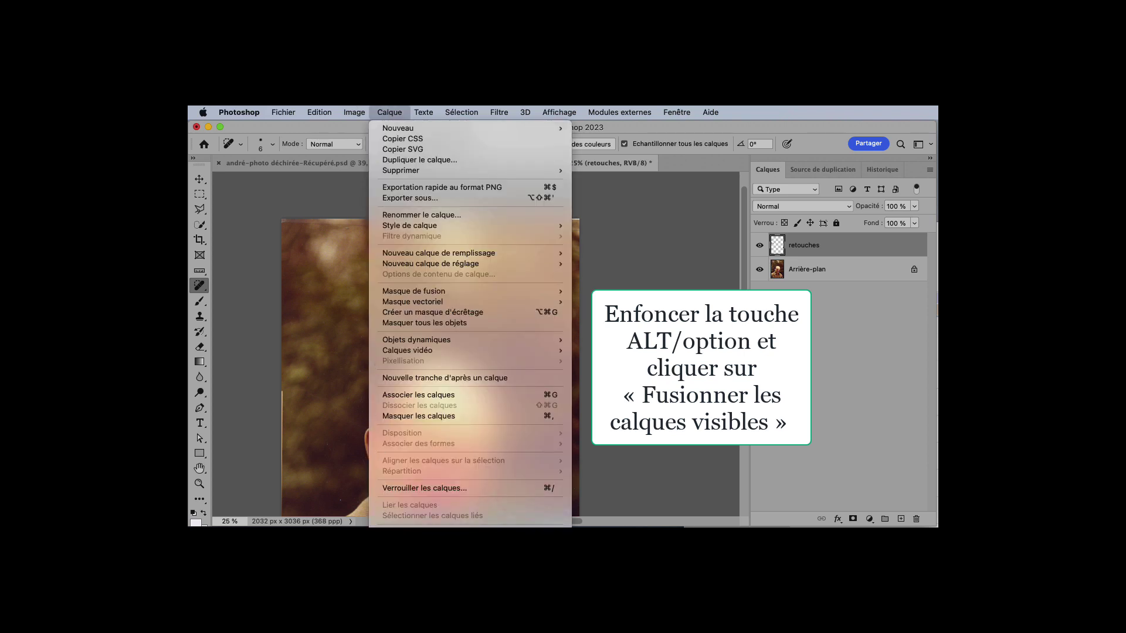
pyautogui.keyDown('alt'); pyautogui.click(431, 543); pyautogui.keyUp('alt')
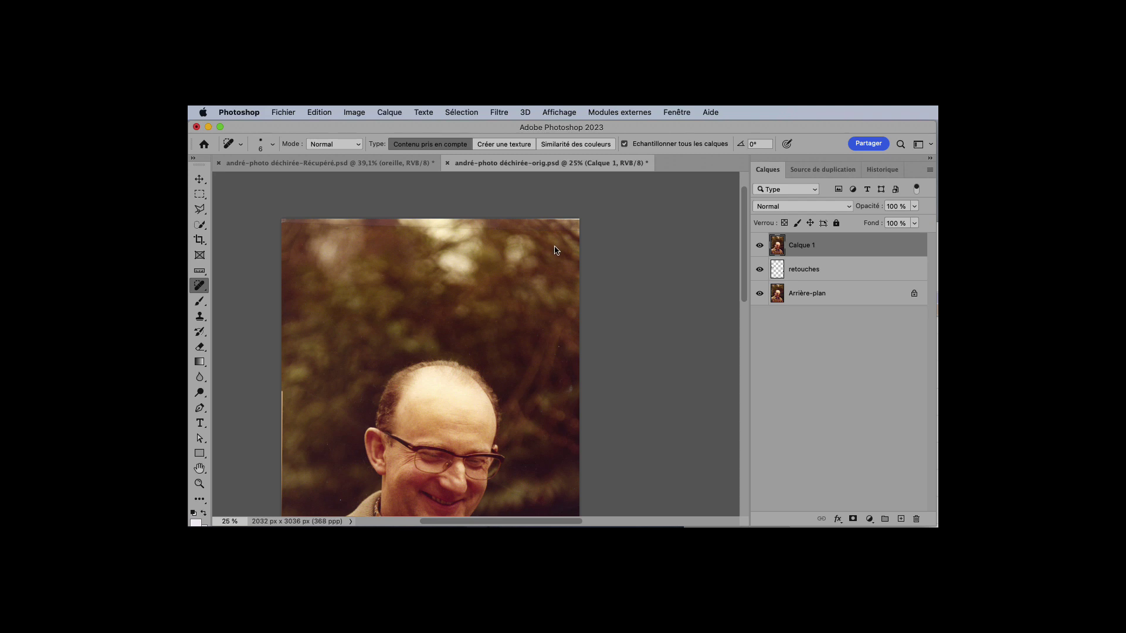
pyautogui.scroll(-5, 551, 222)
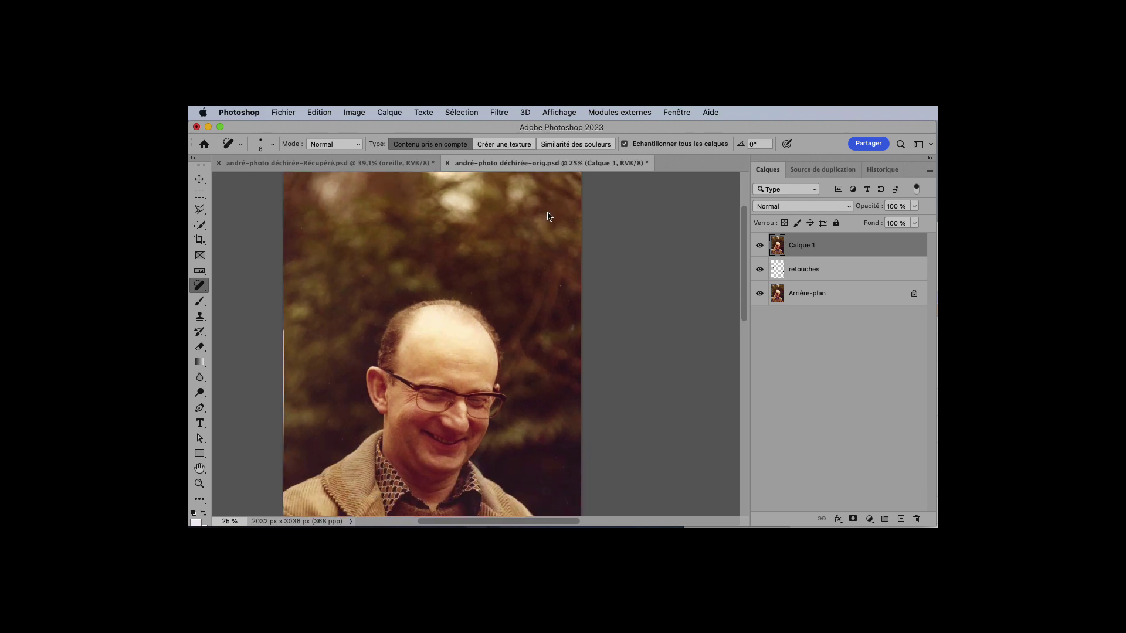
# Select the background around the man with Quick Selection and subtract the area along the head's right side and glasses
pyautogui.click(200, 224)
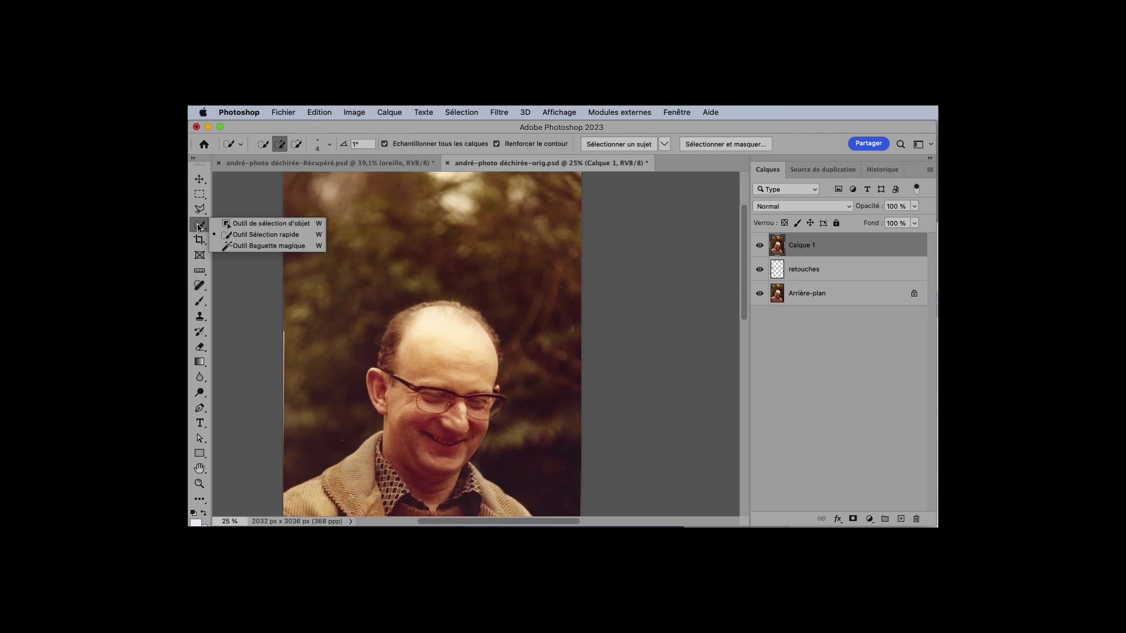
pyautogui.click(240, 235)
pyautogui.moveTo(328, 357)
pyautogui.mouseDown()
pyautogui.moveTo(344, 284)
pyautogui.moveTo(421, 202)
pyautogui.moveTo(547, 187)
pyautogui.mouseUp()
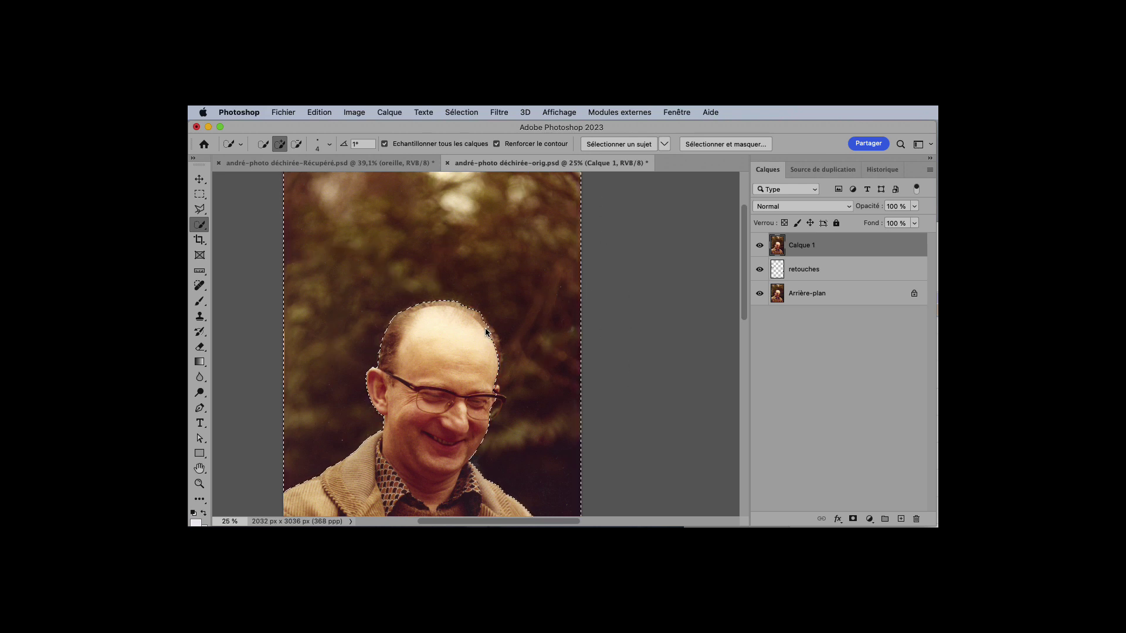
pyautogui.press('alt')
pyautogui.moveTo(494, 341); pyautogui.dragTo(500, 403)
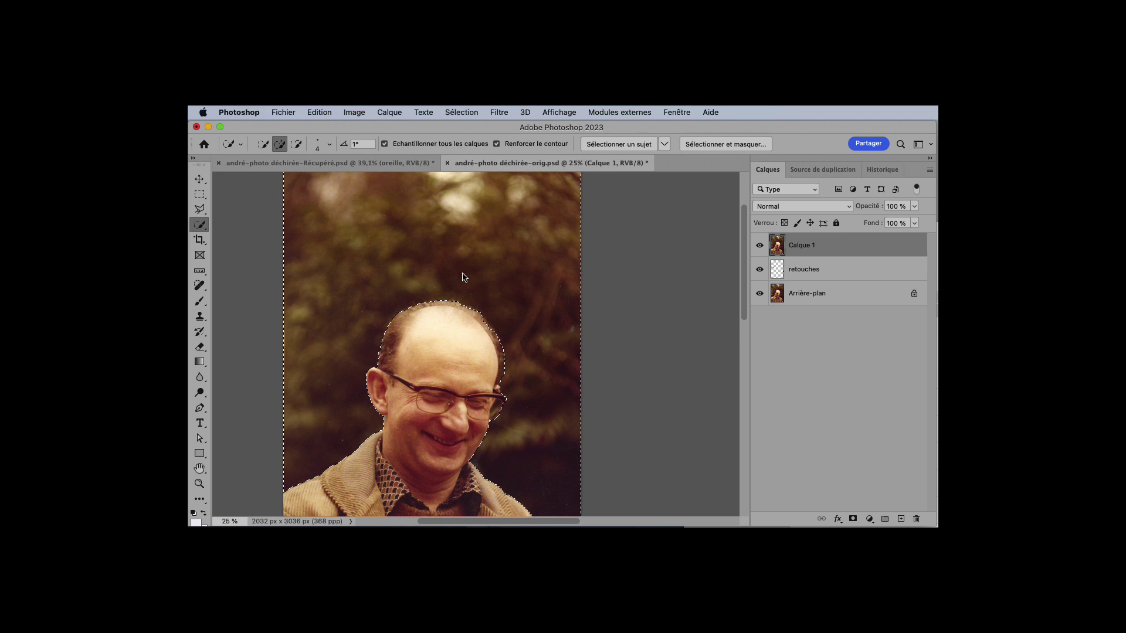
# Open the Dust & Scratches filter (Antipoussière) for the selected background and bring dusty areas into its preview
pyautogui.scroll(5, 469, 366)
pyautogui.scroll(-3, 466, 310)
pyautogui.scroll(5, 466, 261)
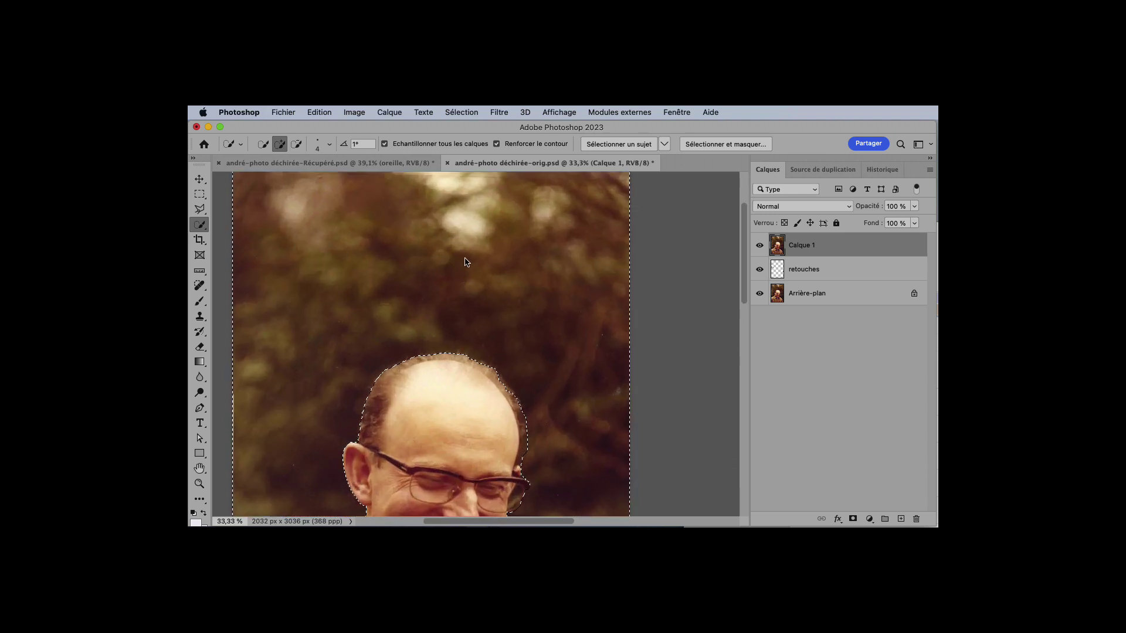
pyautogui.scroll(3, 469, 265)
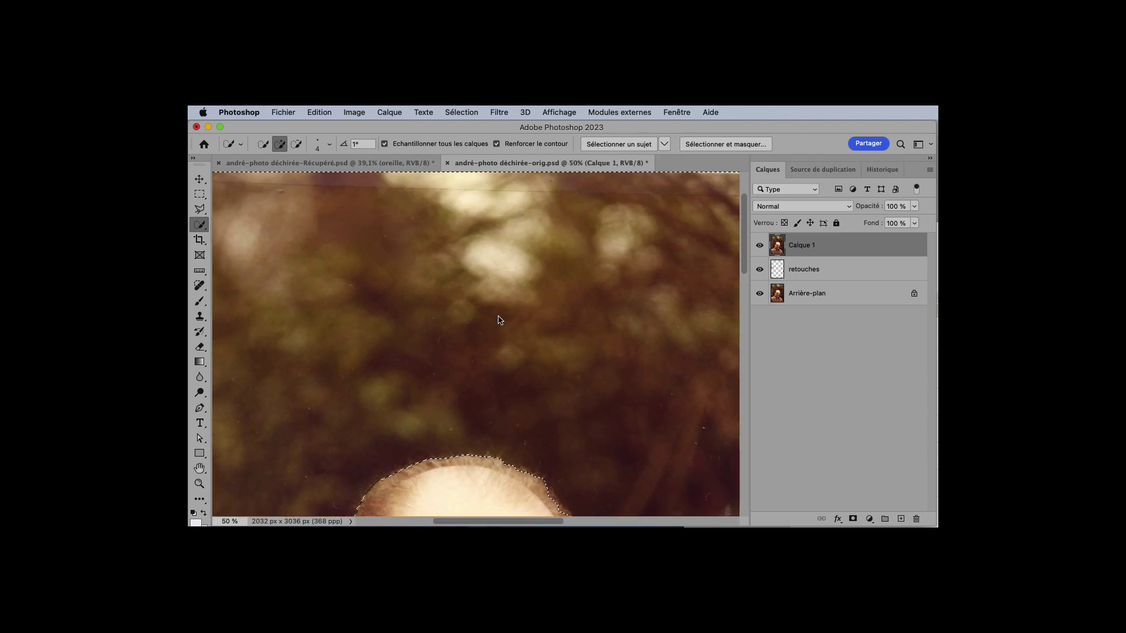
pyautogui.click(499, 112)
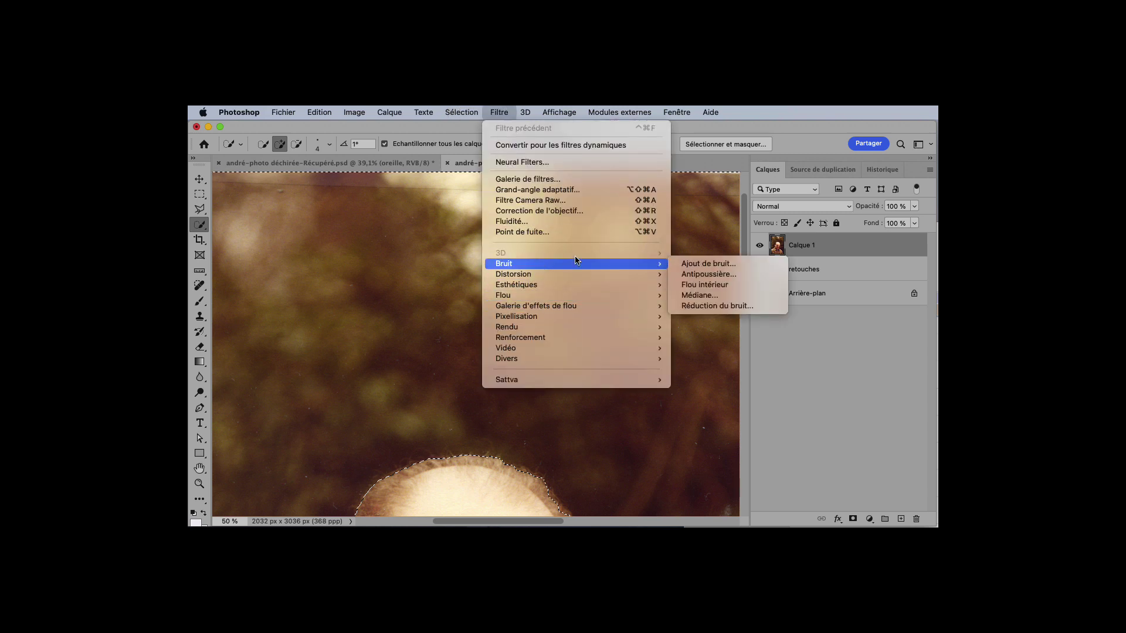
pyautogui.moveTo(679, 267)
pyautogui.click(740, 274)
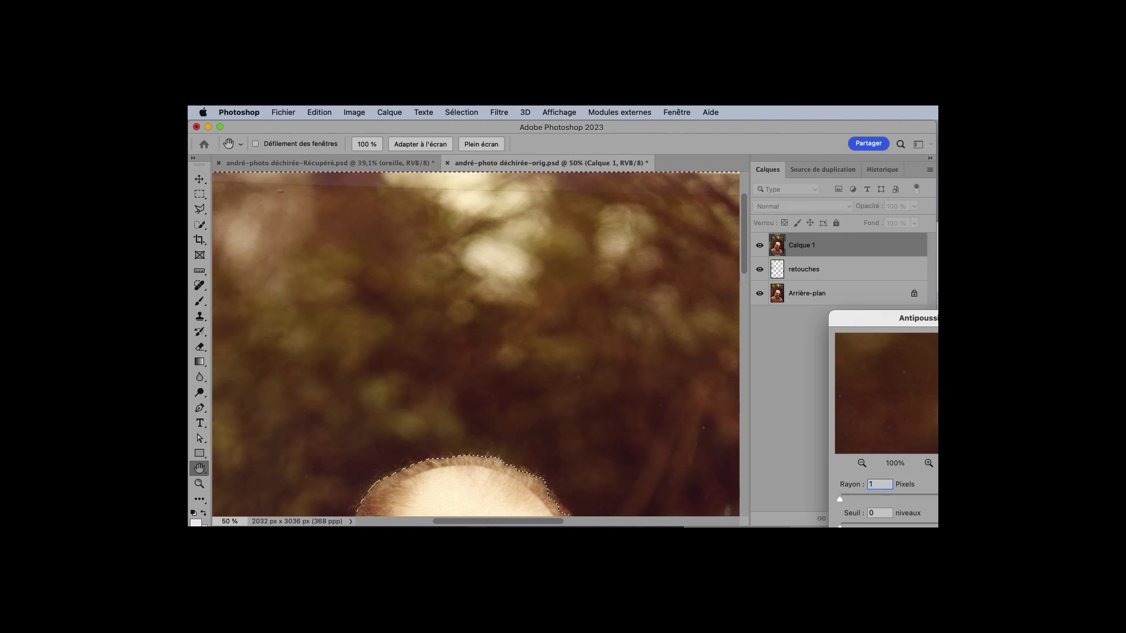
pyautogui.moveTo(974, 319); pyautogui.dragTo(801, 238)
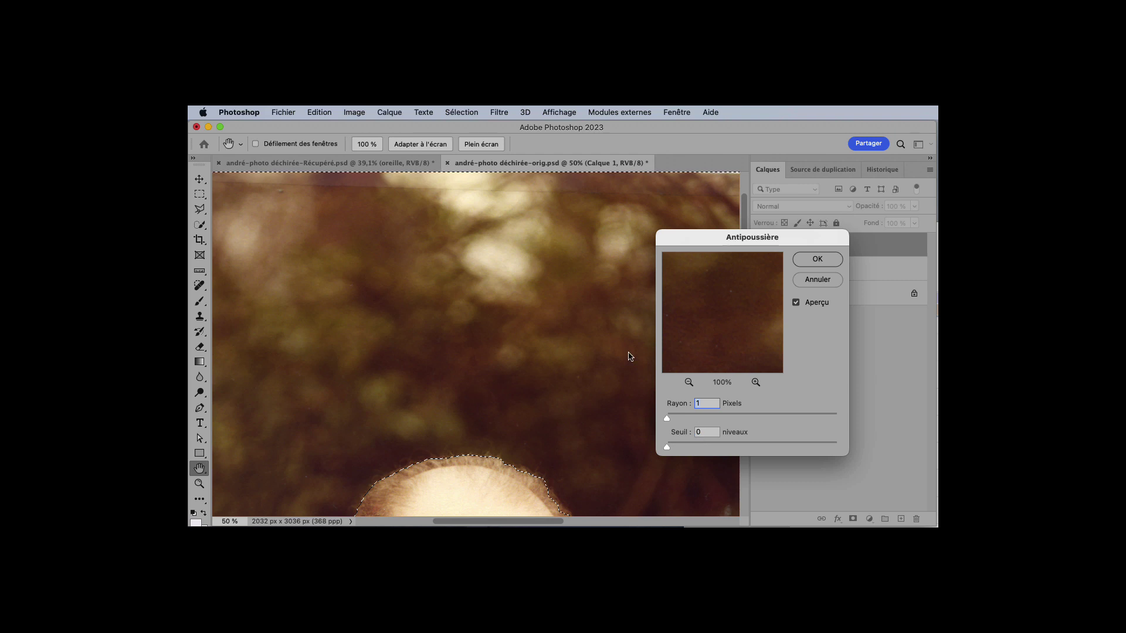
pyautogui.moveTo(686, 322); pyautogui.dragTo(736, 272)
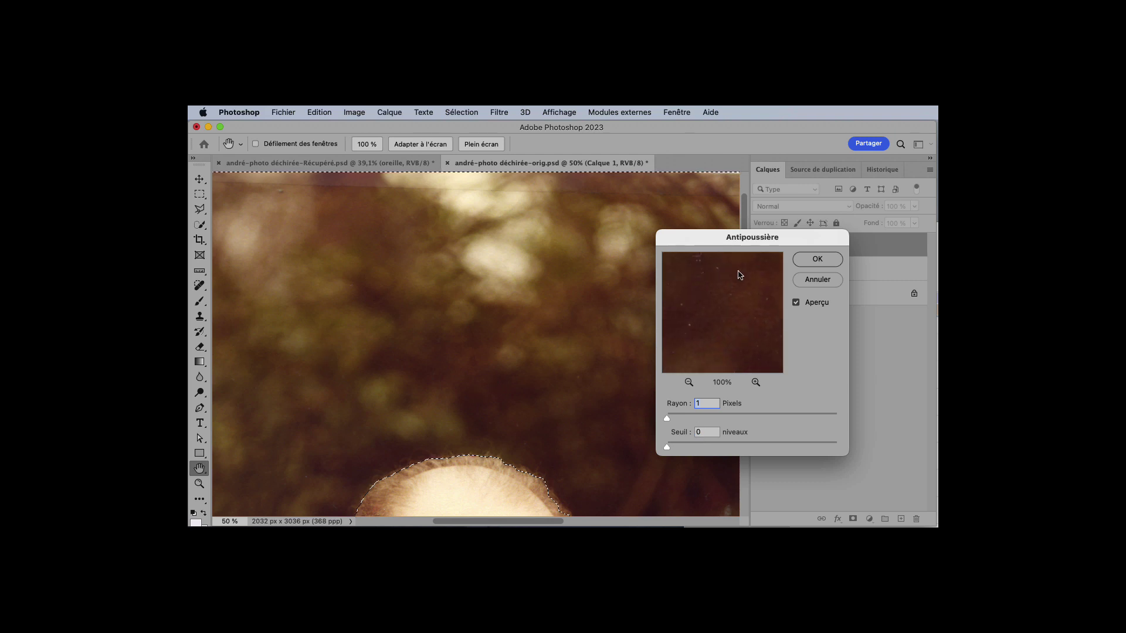
pyautogui.moveTo(694, 332); pyautogui.dragTo(737, 303)
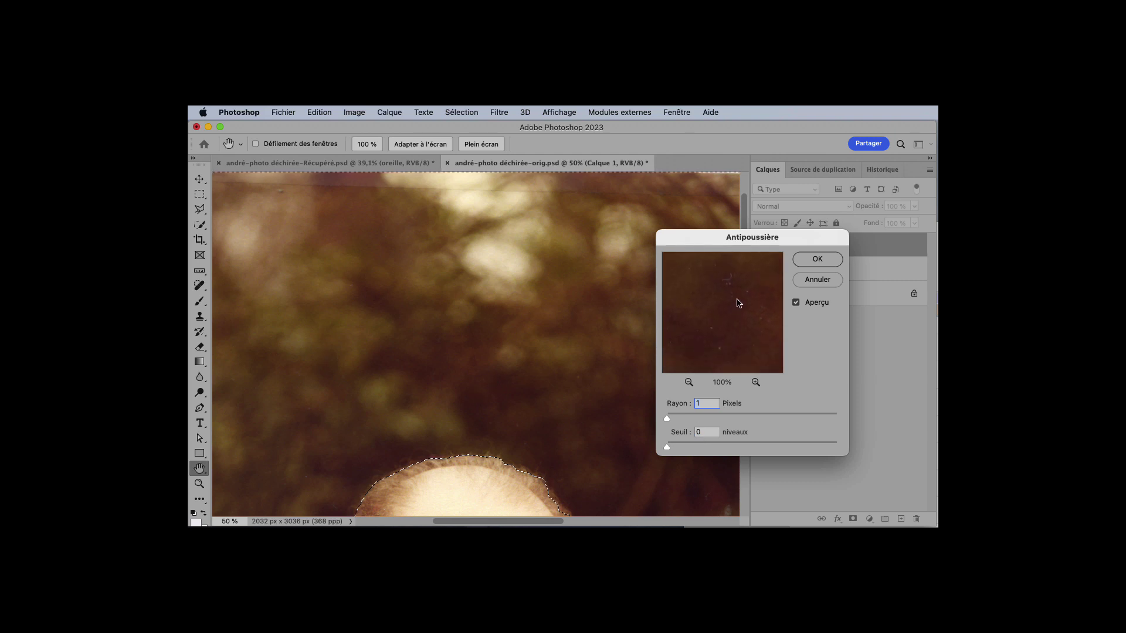
# Set the filter's radius to 2 pixels with a threshold of 0, check its preview and apply it to the background
pyautogui.click(669, 449)
pyautogui.moveTo(669, 450); pyautogui.dragTo(652, 451)
pyautogui.moveTo(739, 301)
pyautogui.mouseDown()
pyautogui.moveTo(715, 325)
pyautogui.moveTo(743, 328)
pyautogui.moveTo(729, 329)
pyautogui.moveTo(739, 347)
pyautogui.moveTo(742, 295)
pyautogui.mouseUp()
pyautogui.moveTo(721, 355); pyautogui.dragTo(730, 301)
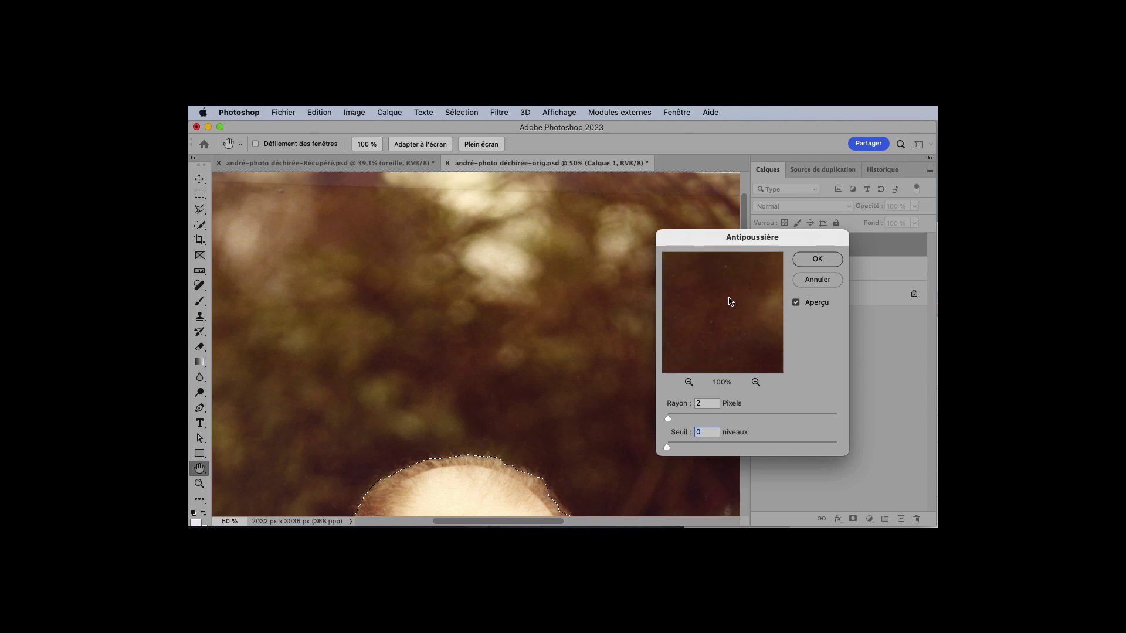
pyautogui.moveTo(746, 338); pyautogui.dragTo(711, 289)
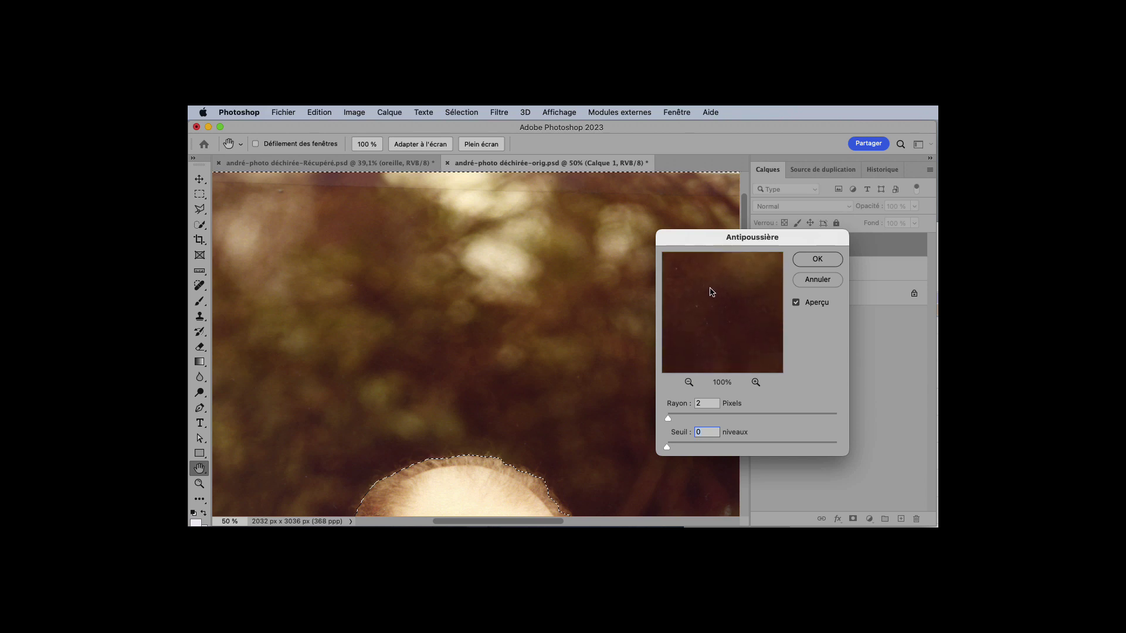
pyautogui.click(817, 259)
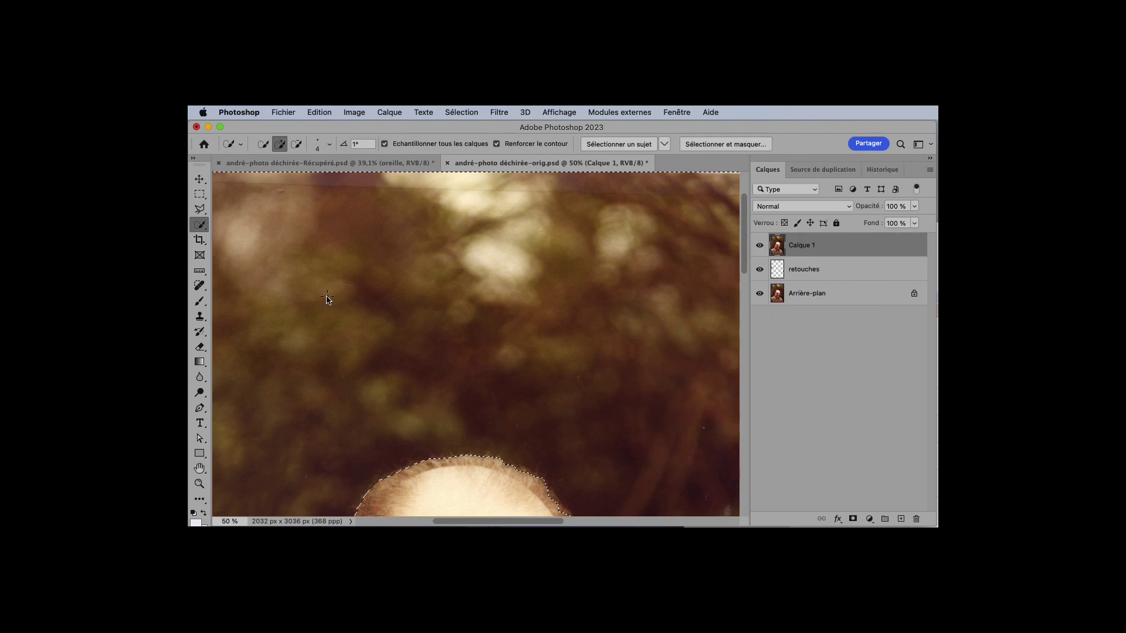
# Clear the selection and spot-heal the remaining specks in the dark background left of the ear
pyautogui.hscroll(-5, 326, 299)
pyautogui.scroll(-10, 325, 298)
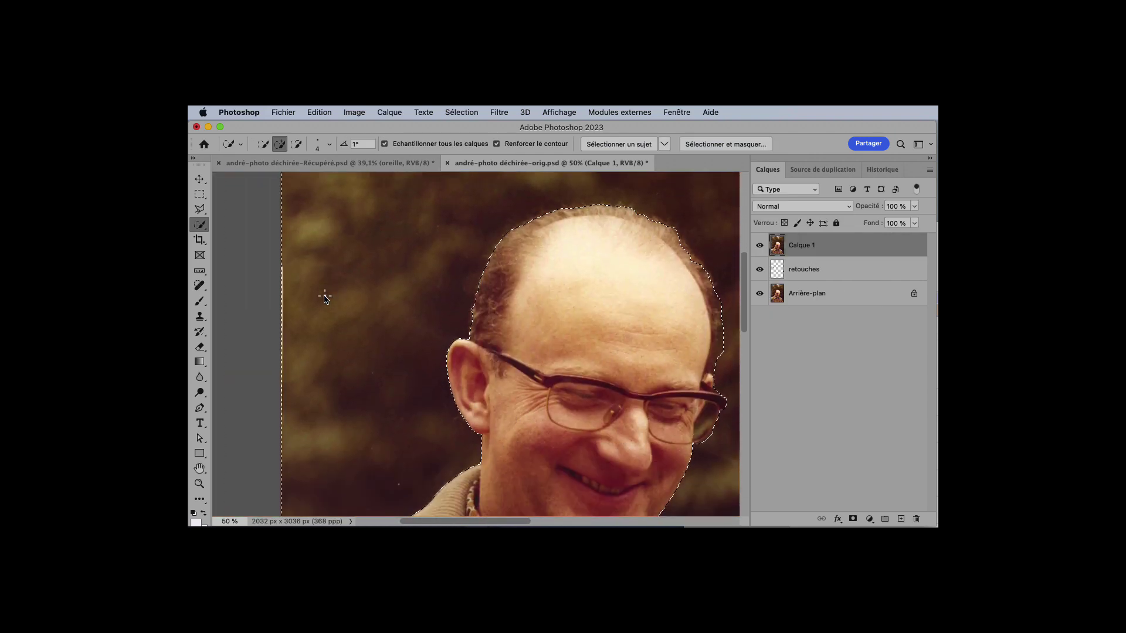
pyautogui.scroll(-3, 325, 297)
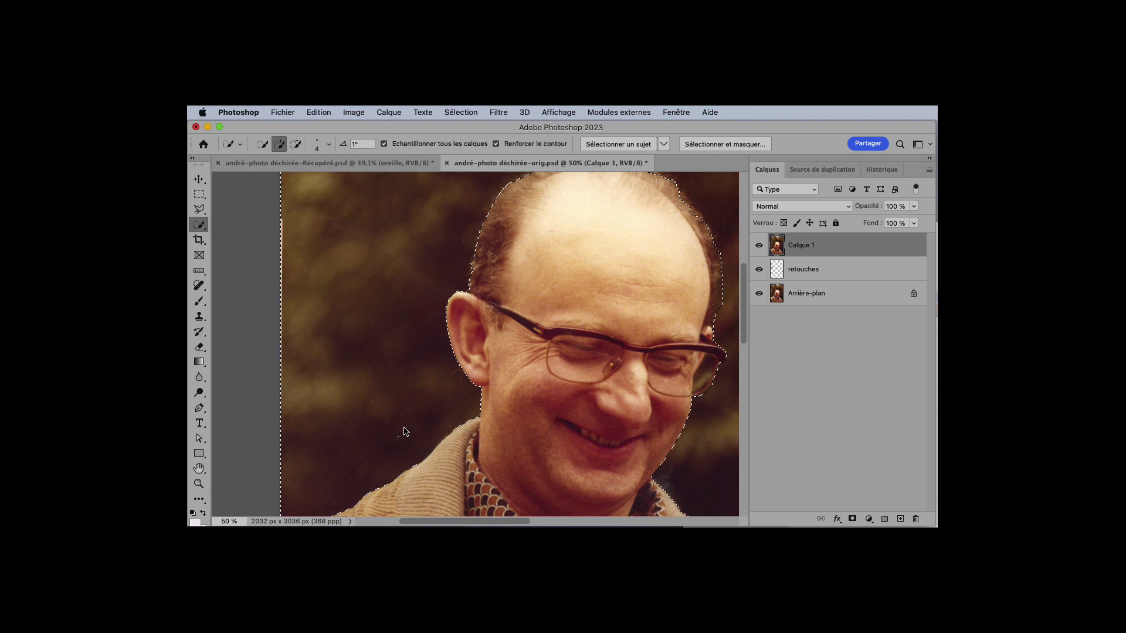
pyautogui.press('super+d')
pyautogui.press('j')
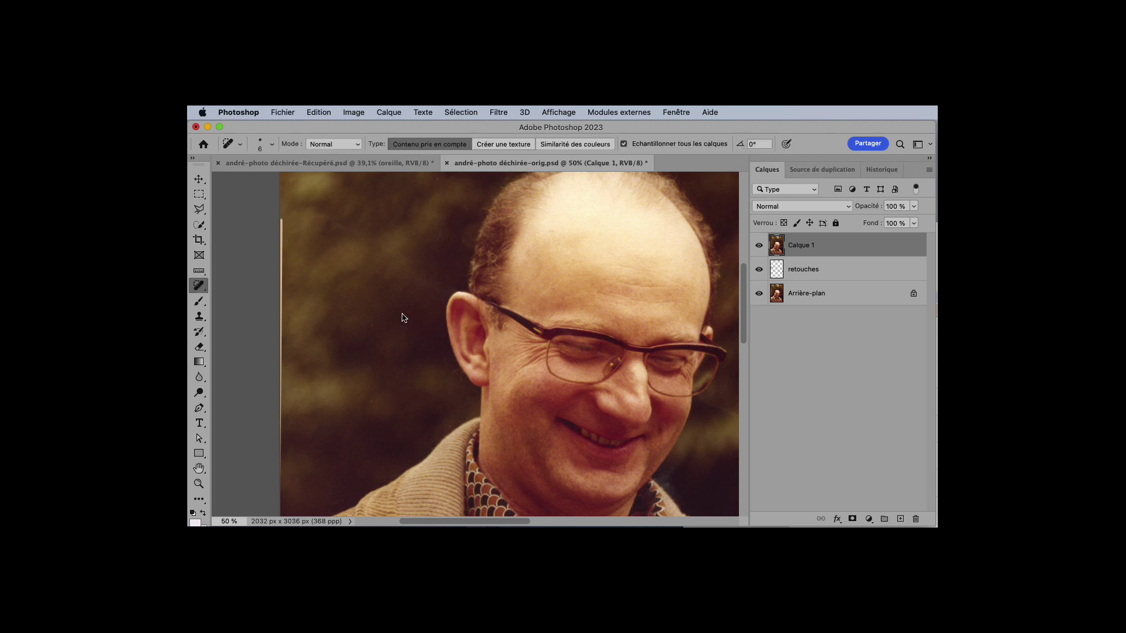
pyautogui.moveTo(364, 326); pyautogui.dragTo(378, 331)
# Examine the face, glasses, clothing, hair and the background beside the head up close for remaining scratches and specks
pyautogui.hscroll(5, 381, 331)
pyautogui.scroll(-5, 560, 392)
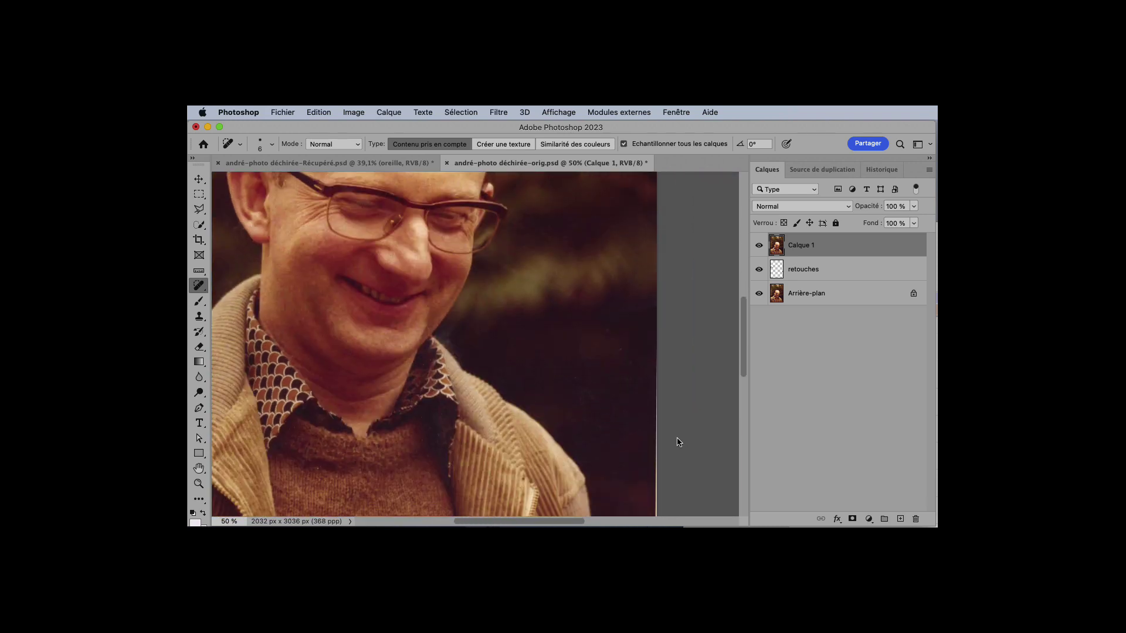
pyautogui.scroll(3, 531, 440)
pyautogui.hscroll(-2, 531, 440)
pyautogui.hscroll(-2, 533, 444)
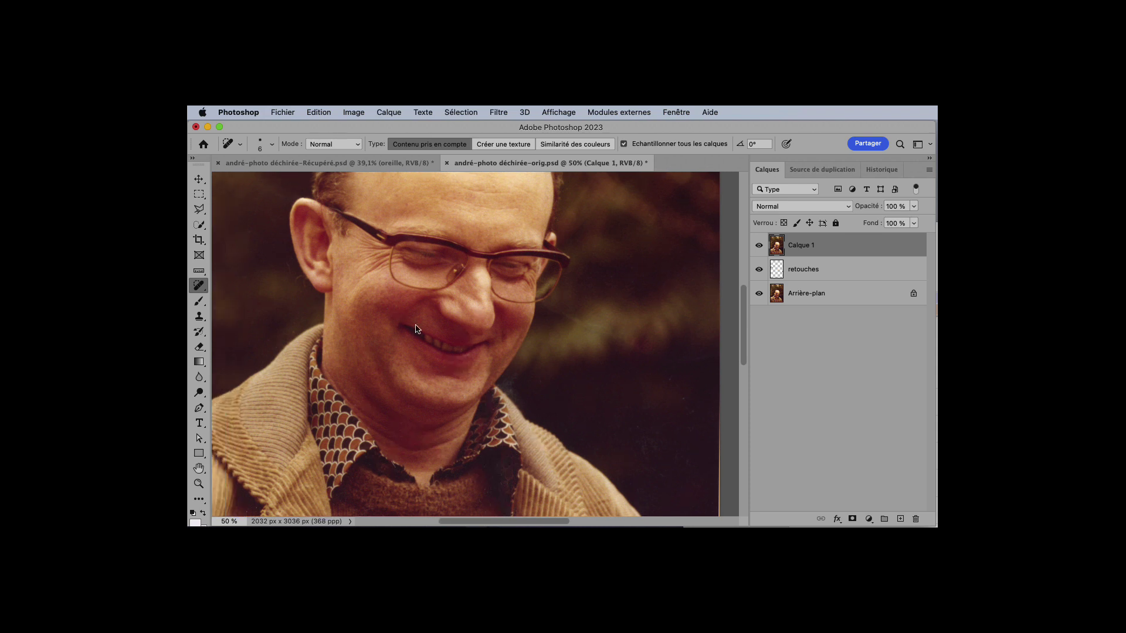
pyautogui.scroll(3, 296, 315)
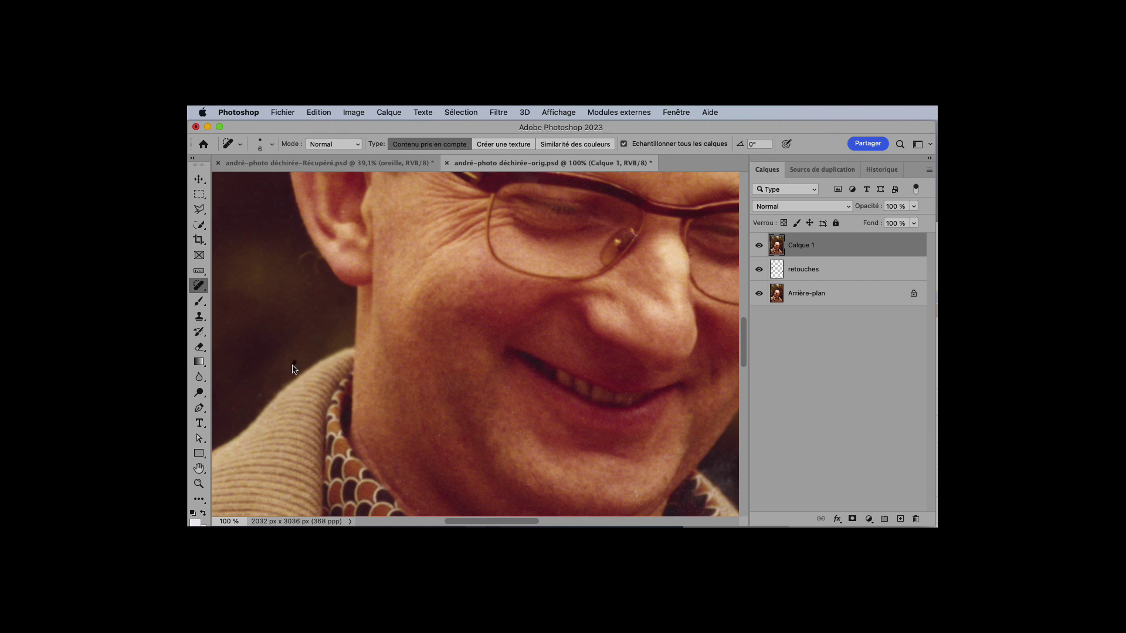
pyautogui.scroll(-5, 440, 284)
pyautogui.hscroll(2, 440, 285)
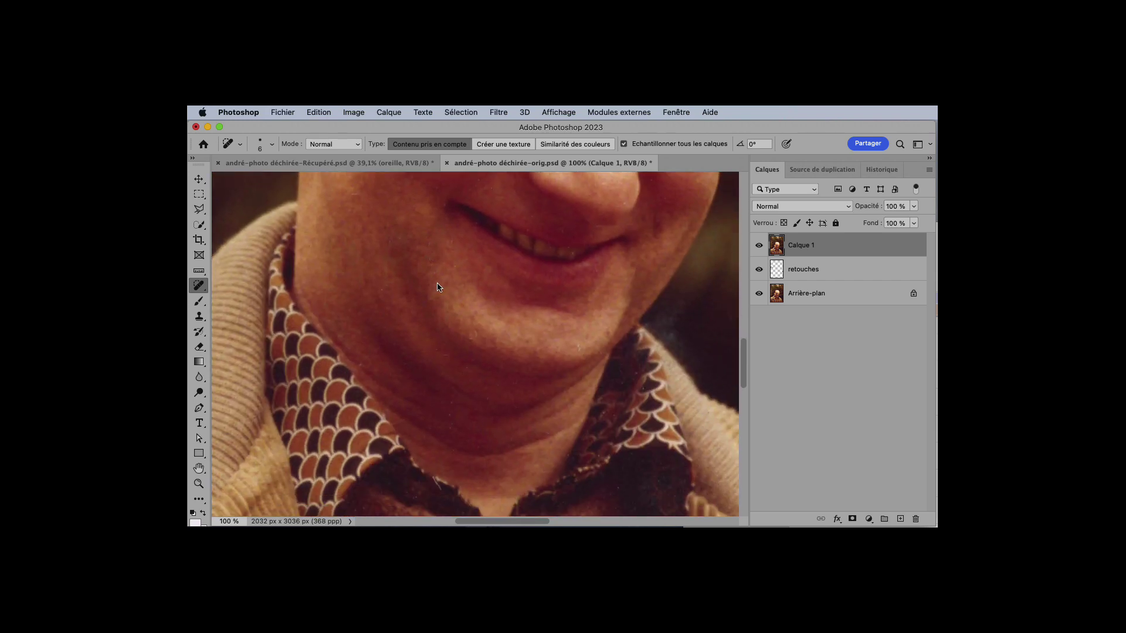
pyautogui.scroll(-10, 440, 287)
pyautogui.hscroll(1, 440, 287)
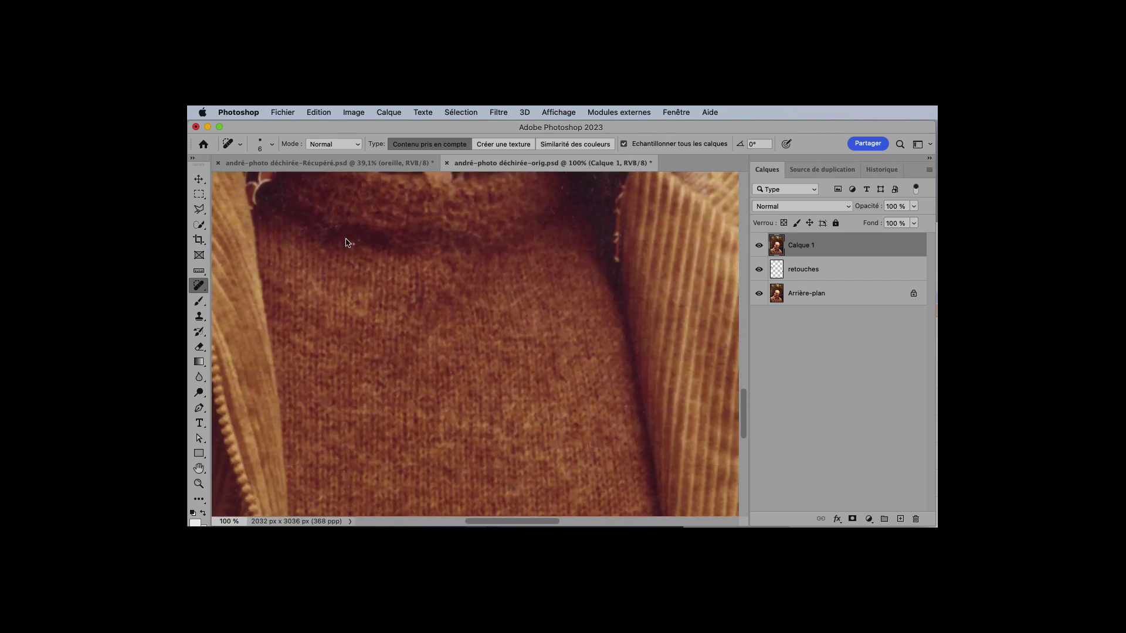
pyautogui.scroll(20, 445, 284)
pyautogui.hscroll(-2, 442, 283)
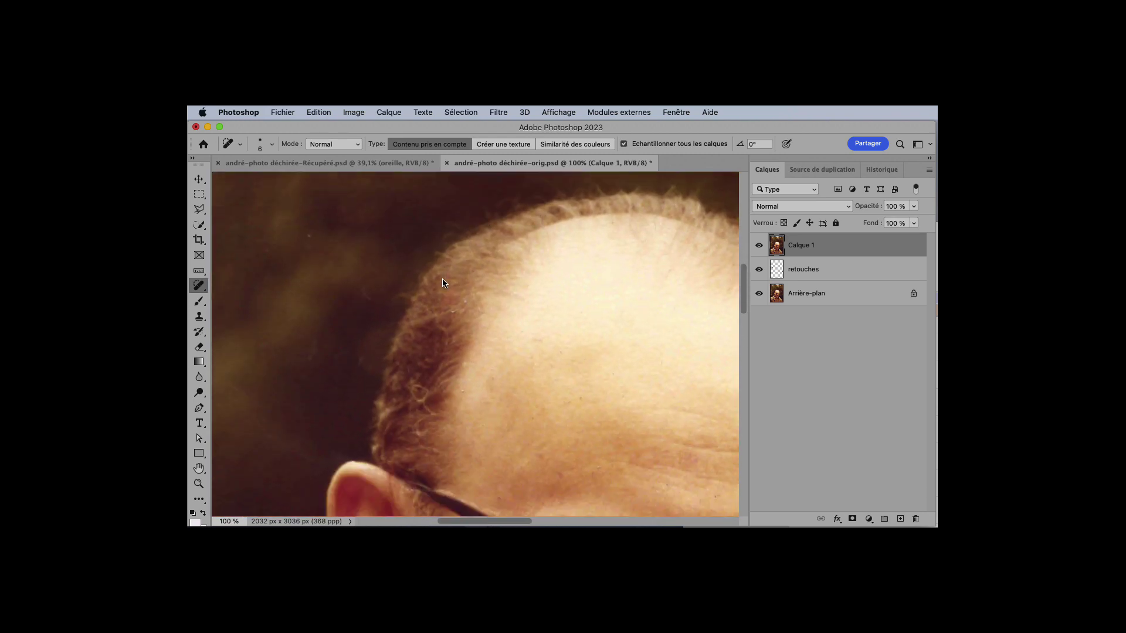
pyautogui.scroll(-10, 442, 284)
pyautogui.hscroll(2, 442, 284)
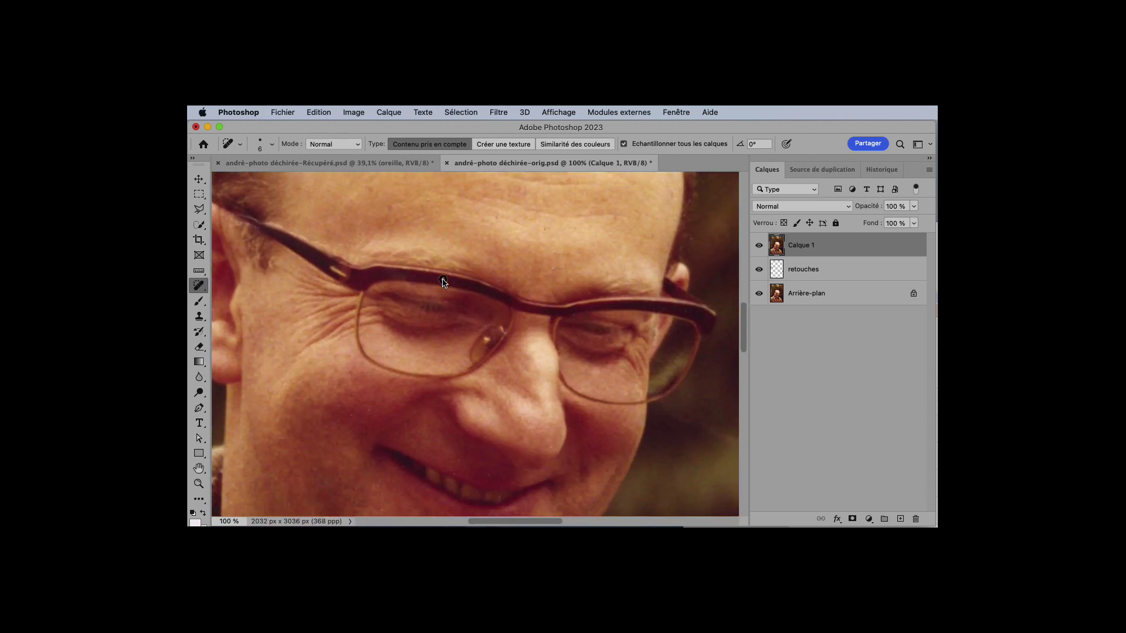
pyautogui.hscroll(5, 443, 287)
pyautogui.scroll(-3, 443, 287)
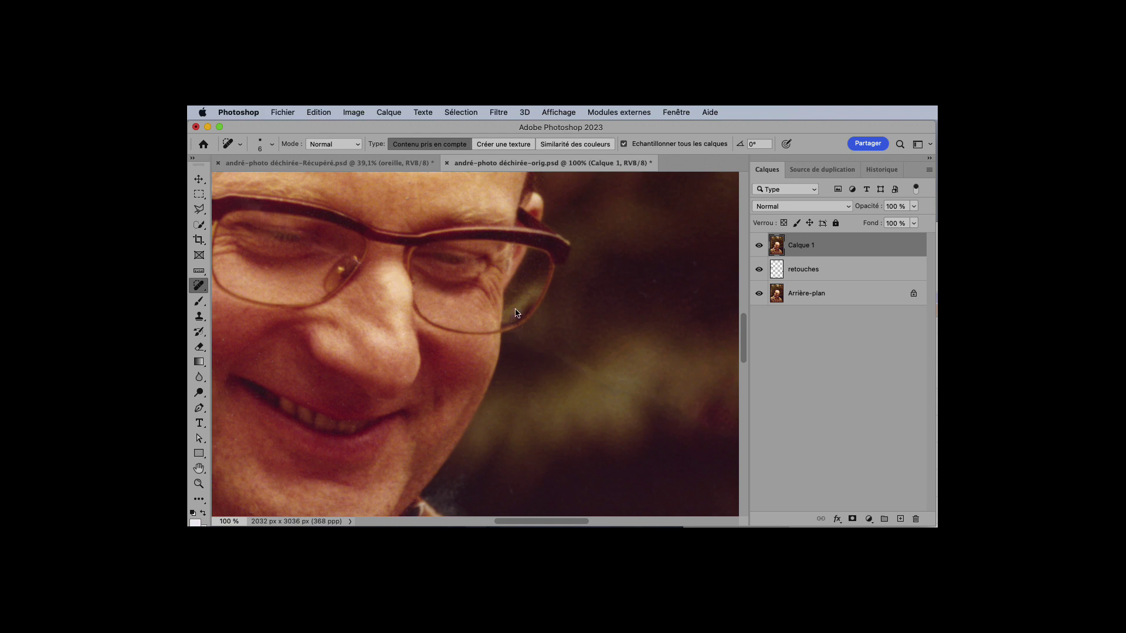
pyautogui.hscroll(6, 595, 377)
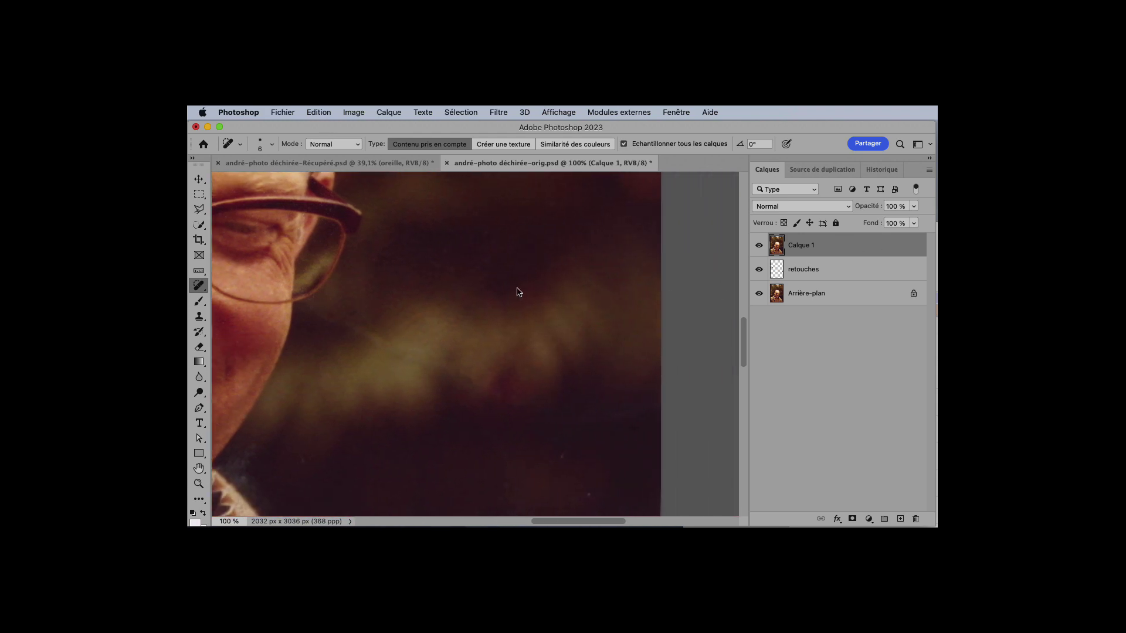
# Patch the fine scratch in the light foliage beside the man's cheek with the Patch tool (Outil Pièce) and clear the selection
pyautogui.rightClick(199, 285)
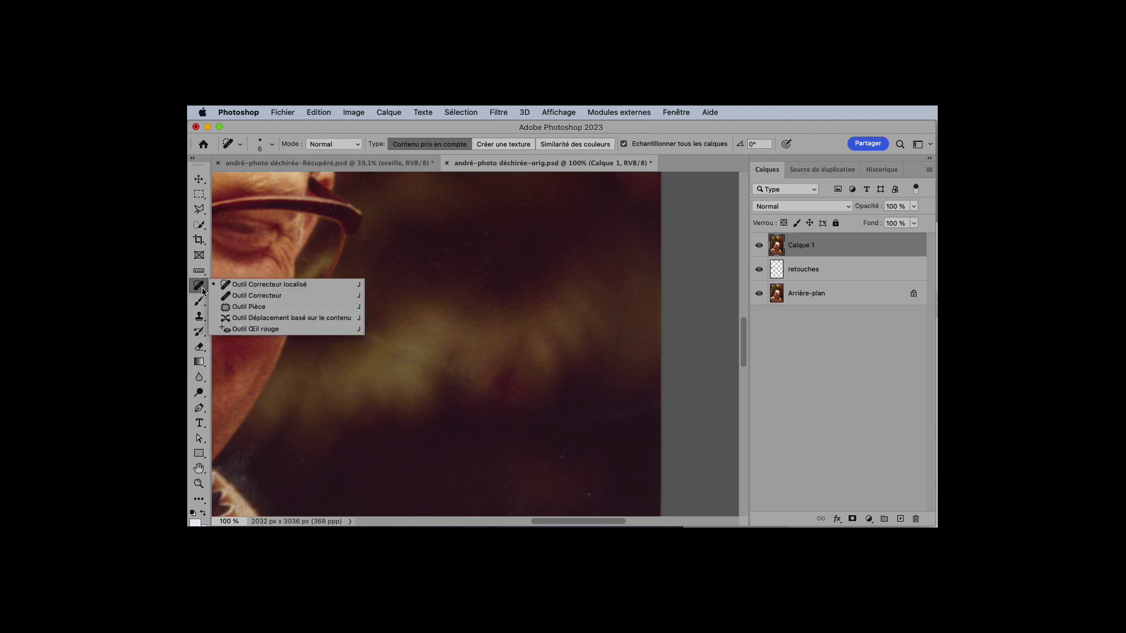
pyautogui.click(275, 306)
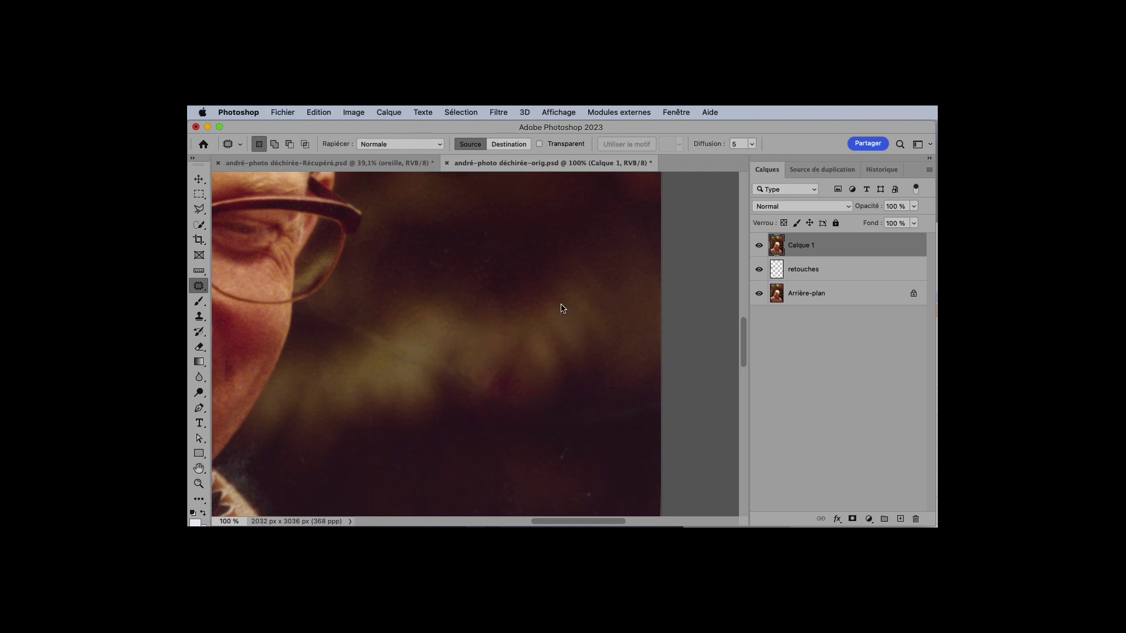
pyautogui.hscroll(-2, 557, 428)
pyautogui.scroll(2, 557, 428)
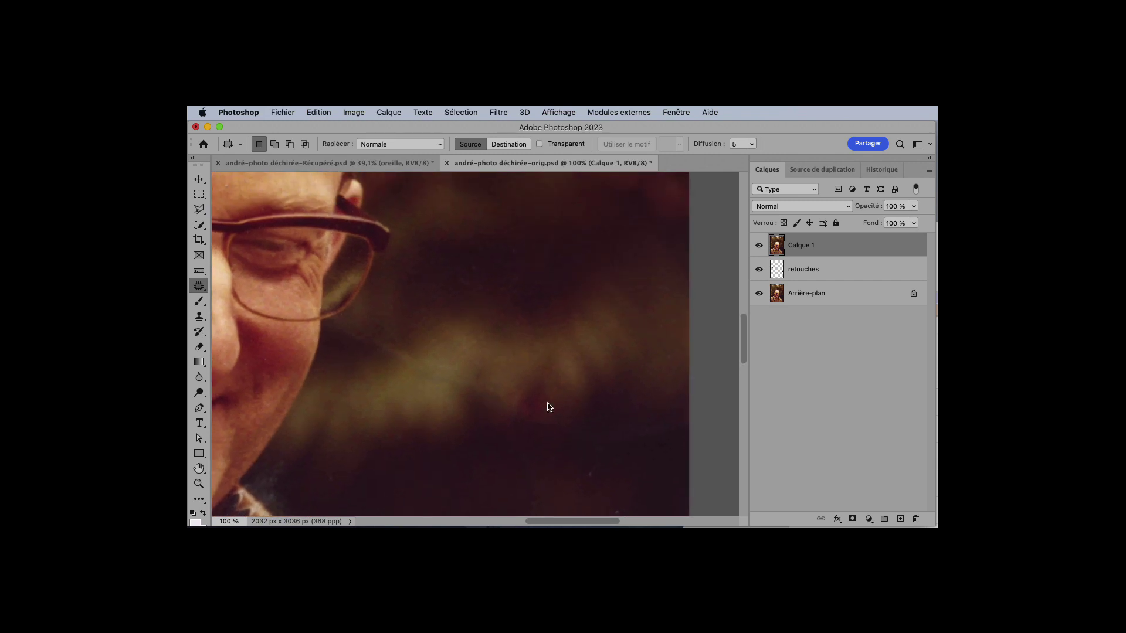
pyautogui.moveTo(399, 337)
pyautogui.mouseDown()
pyautogui.moveTo(387, 366)
pyautogui.moveTo(478, 399)
pyautogui.moveTo(484, 376)
pyautogui.moveTo(395, 332)
pyautogui.moveTo(443, 363)
pyautogui.moveTo(404, 397)
pyautogui.mouseUp()
pyautogui.click(615, 350)
# Patch the blemished strip between the dark area and the light foliage beside the glasses, then clear the selection
pyautogui.moveTo(528, 324)
pyautogui.mouseDown()
pyautogui.moveTo(453, 315)
pyautogui.moveTo(503, 357)
pyautogui.moveTo(557, 374)
pyautogui.moveTo(516, 319)
pyautogui.mouseUp()
pyautogui.moveTo(512, 342); pyautogui.dragTo(526, 318)
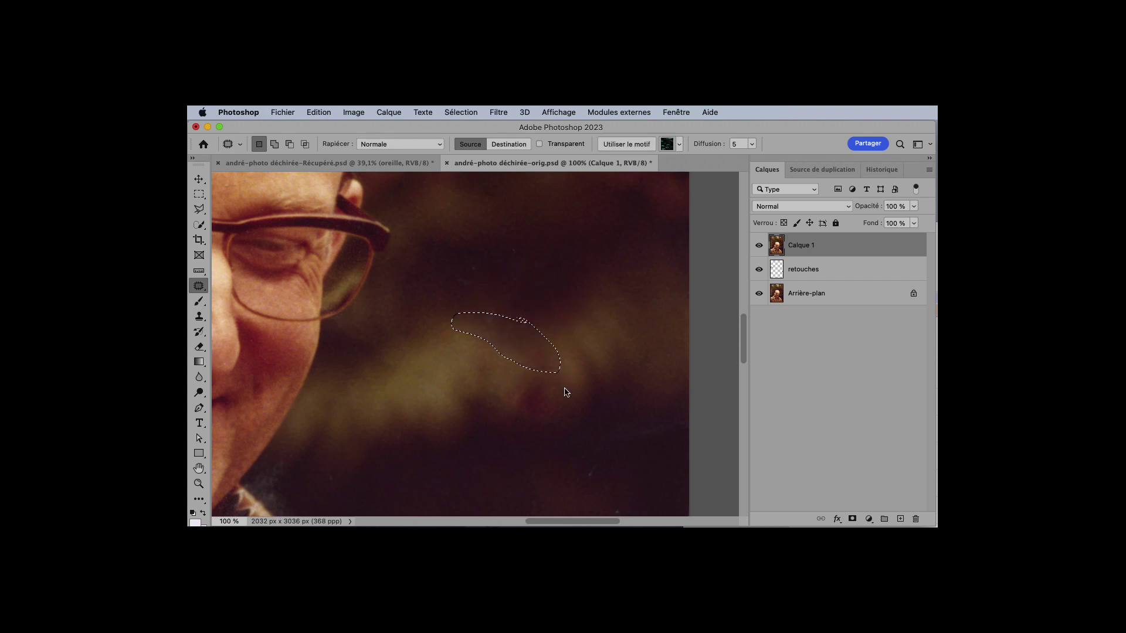
pyautogui.click(568, 378)
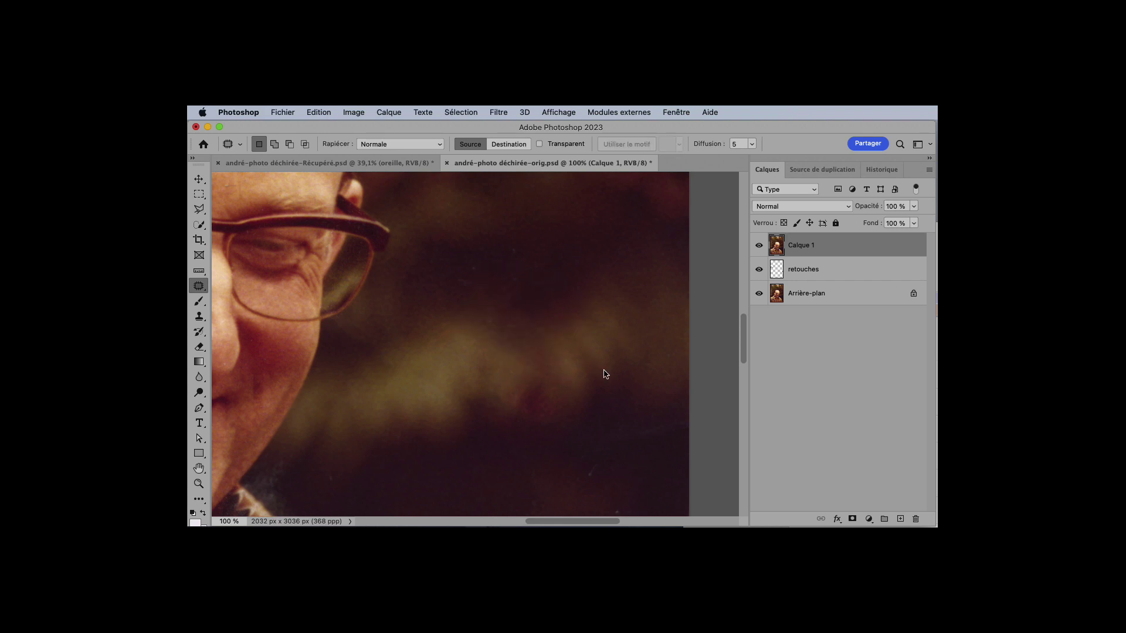
pyautogui.press('super+z')
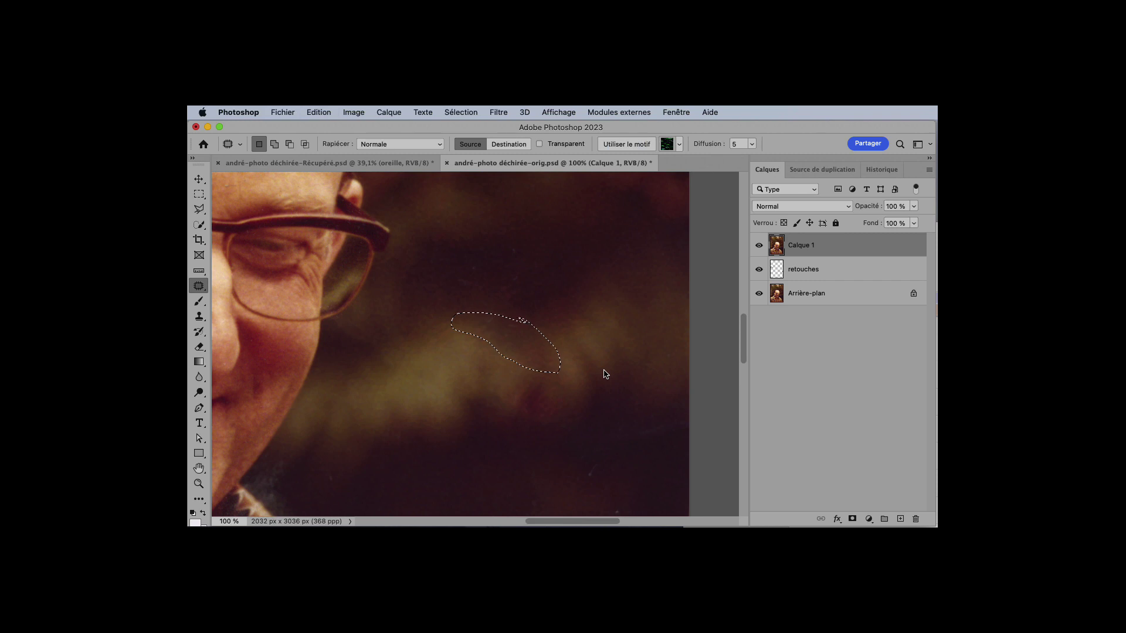
pyautogui.click(606, 374)
# Patch the two small blemishes in the background near the photo's right edge, level with the top of the head
pyautogui.scroll(5, 615, 373)
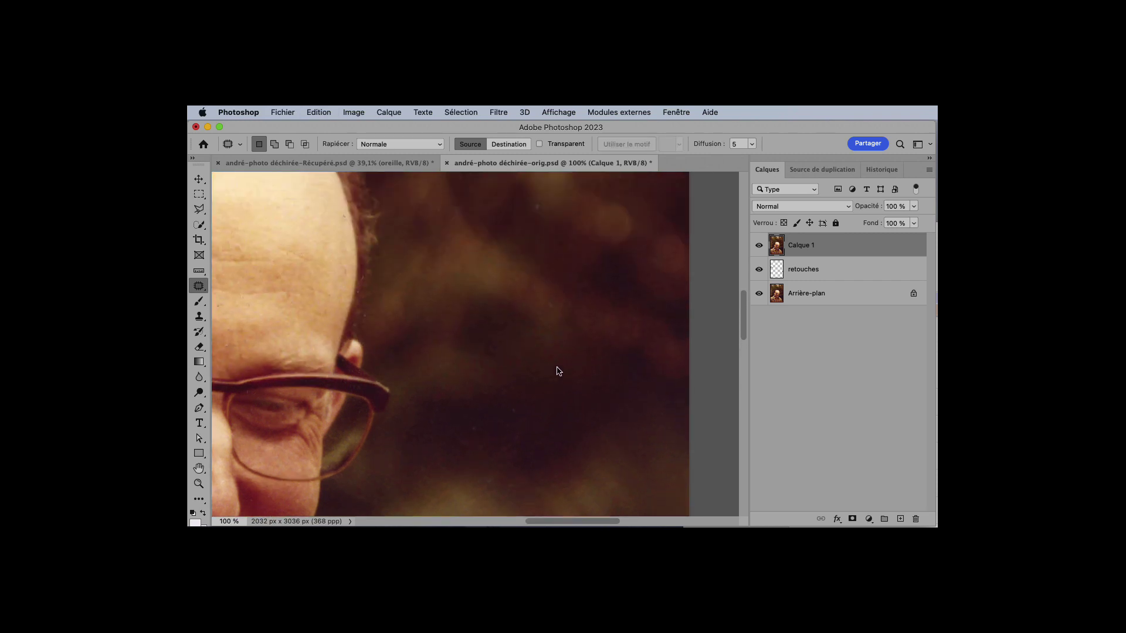
pyautogui.scroll(5, 557, 370)
pyautogui.moveTo(671, 276)
pyautogui.mouseDown()
pyautogui.moveTo(631, 303)
pyautogui.moveTo(651, 315)
pyautogui.moveTo(671, 282)
pyautogui.moveTo(640, 250)
pyautogui.mouseUp()
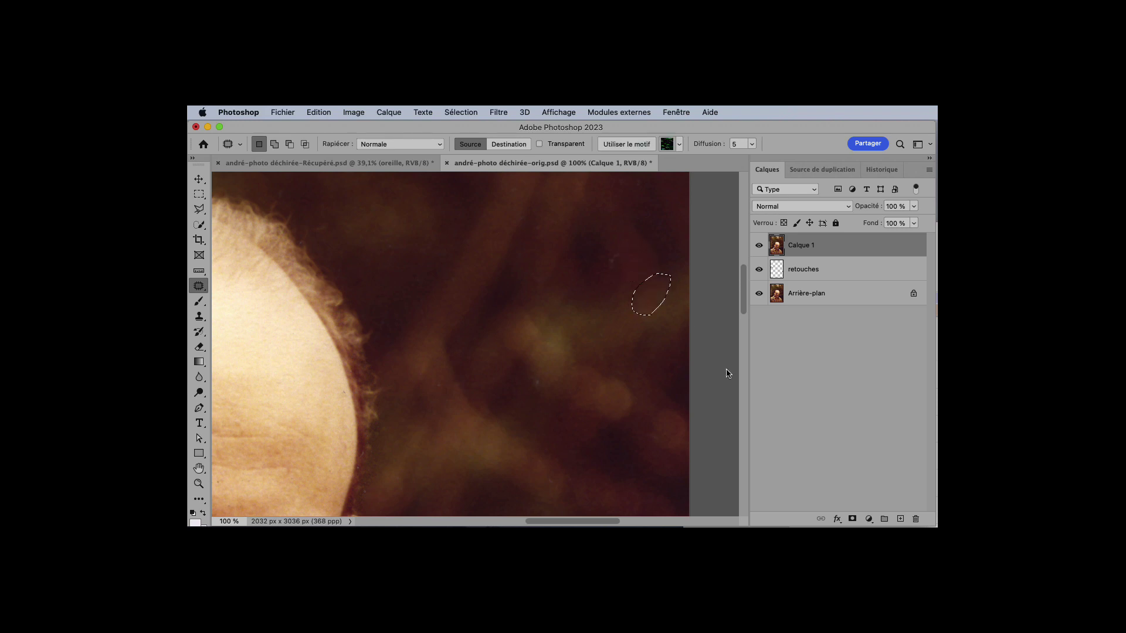
pyautogui.click(645, 381)
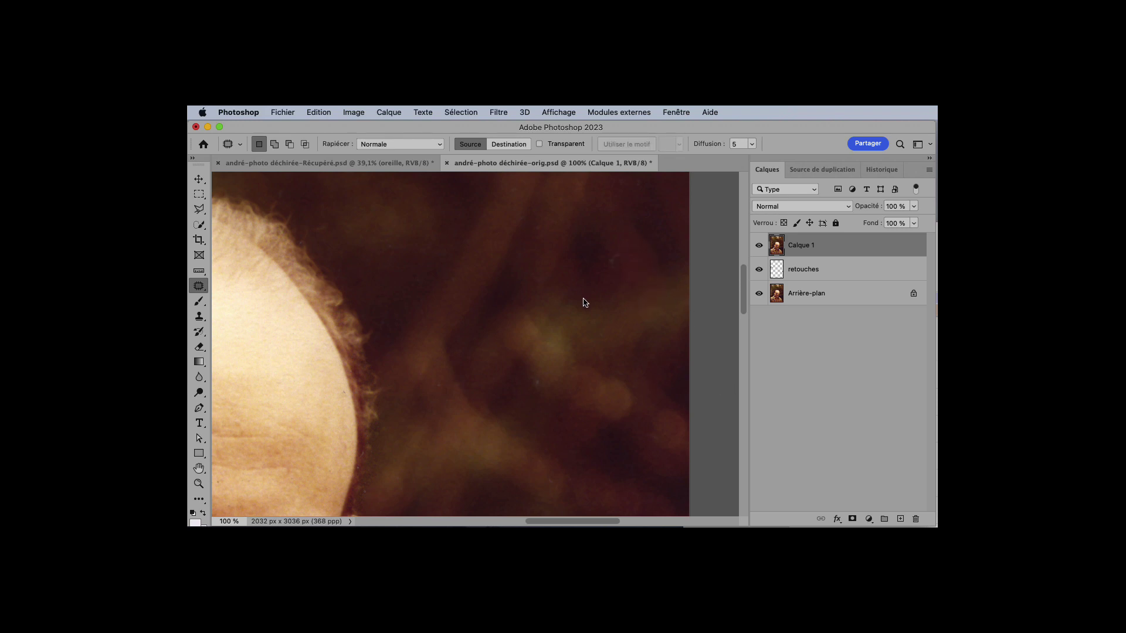
pyautogui.moveTo(622, 252)
pyautogui.mouseDown()
pyautogui.moveTo(607, 267)
pyautogui.moveTo(624, 262)
pyautogui.moveTo(620, 251)
pyautogui.mouseUp()
pyautogui.click(643, 327)
# Patch the remaining specks in the dark background above and to the right of the man's head
pyautogui.scroll(5, 598, 344)
pyautogui.hscroll(-2, 598, 345)
pyautogui.moveTo(674, 281)
pyautogui.mouseDown()
pyautogui.moveTo(645, 318)
pyautogui.moveTo(666, 324)
pyautogui.moveTo(676, 281)
pyautogui.mouseUp()
pyautogui.click(683, 376)
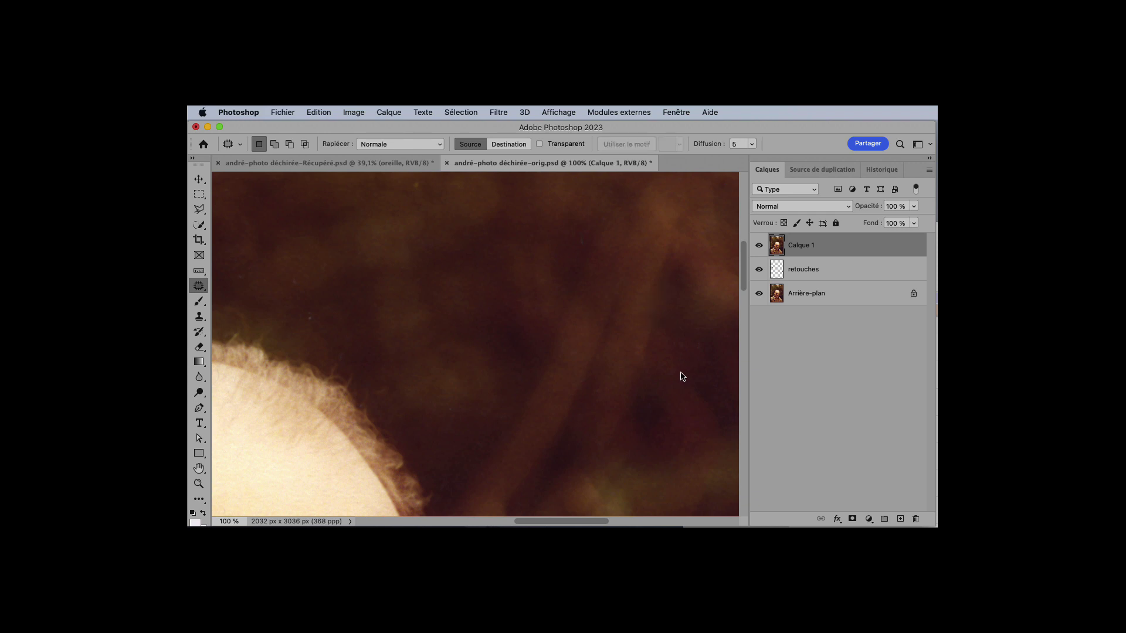
pyautogui.scroll(3, 585, 370)
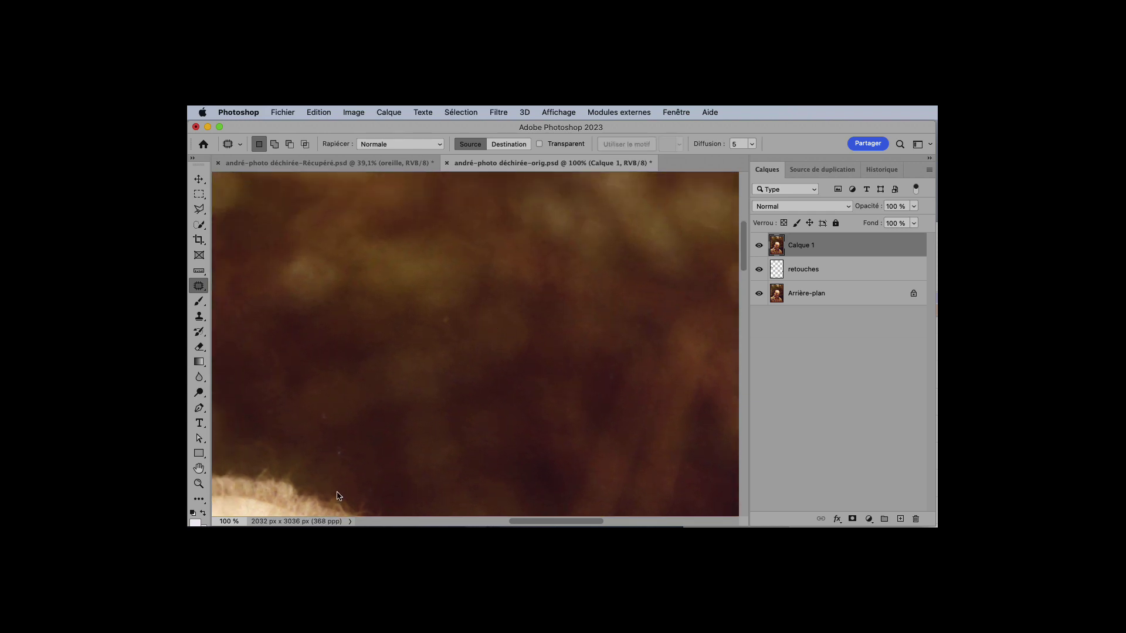
pyautogui.moveTo(447, 313); pyautogui.dragTo(470, 321)
pyautogui.click(486, 360)
# Examine the blurred foliage along the photo's top and left edges for leftover seam lines and dust
pyautogui.scroll(5, 485, 363)
pyautogui.hscroll(-5, 453, 382)
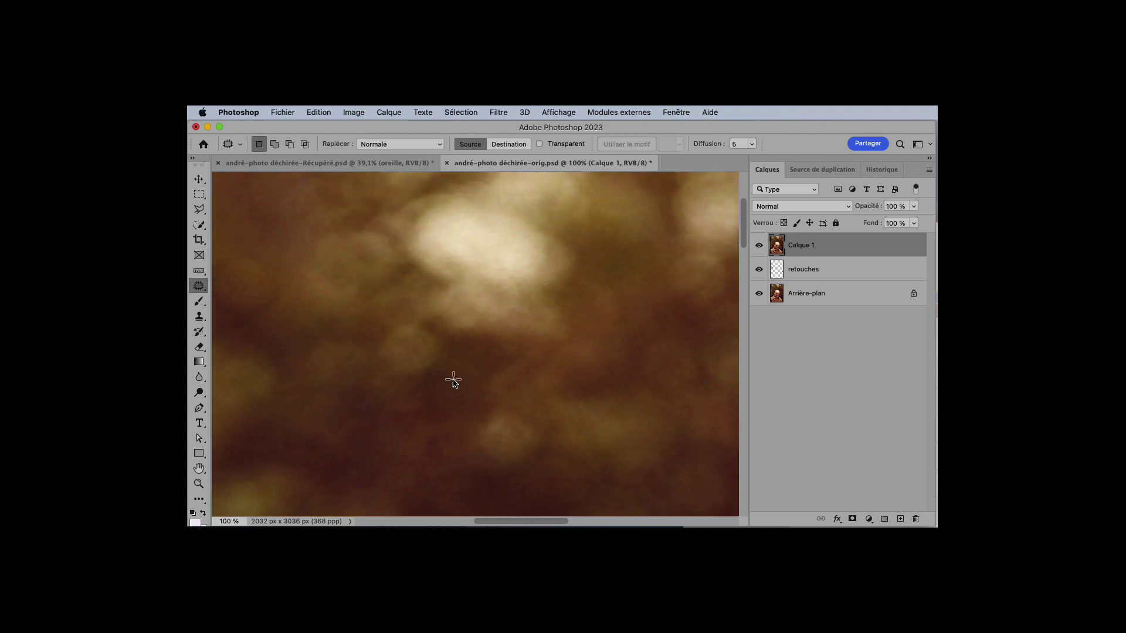
pyautogui.hscroll(-3, 573, 360)
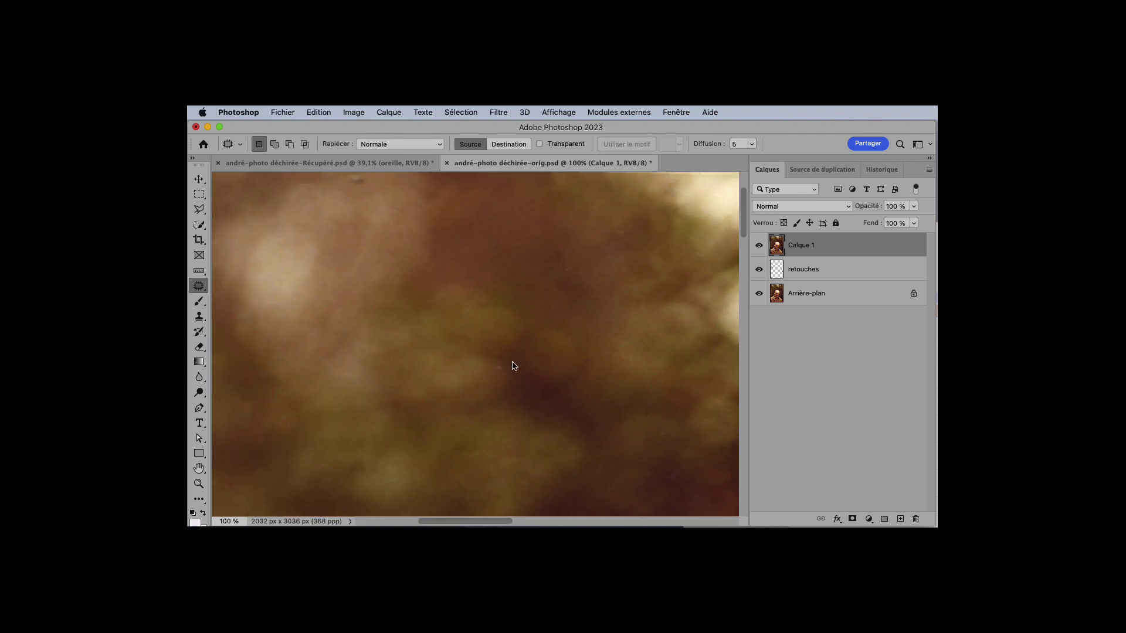
pyautogui.scroll(3, 499, 368)
pyautogui.hscroll(-1, 482, 370)
pyautogui.hscroll(5, 463, 279)
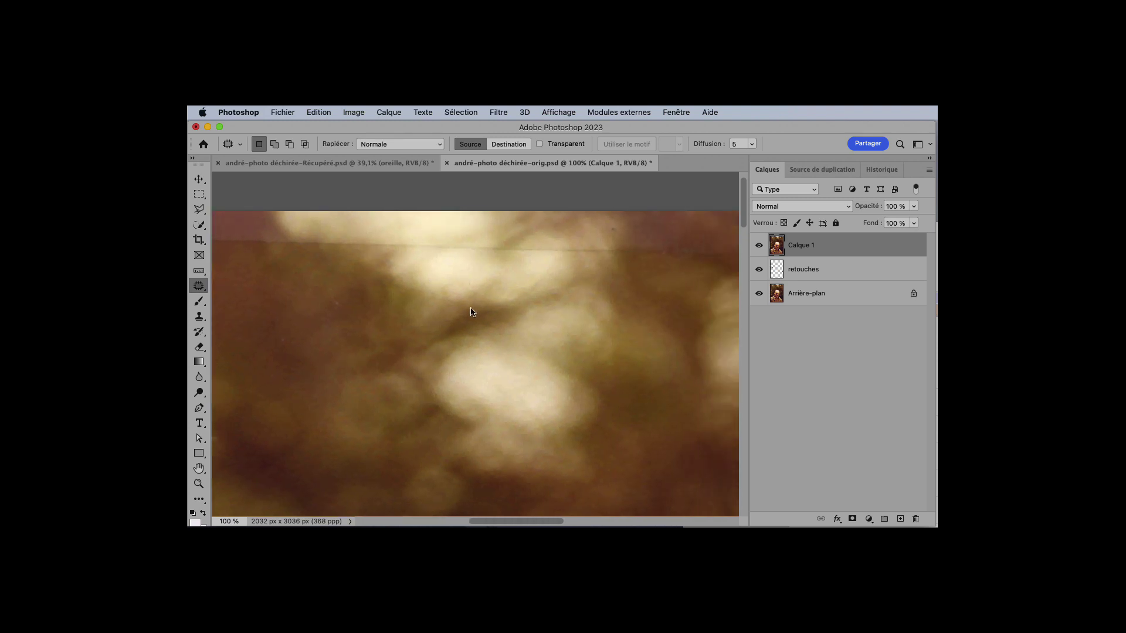
pyautogui.scroll(-5, 470, 309)
pyautogui.hscroll(-4, 471, 309)
pyautogui.scroll(-5, 470, 309)
pyautogui.hscroll(-2, 471, 309)
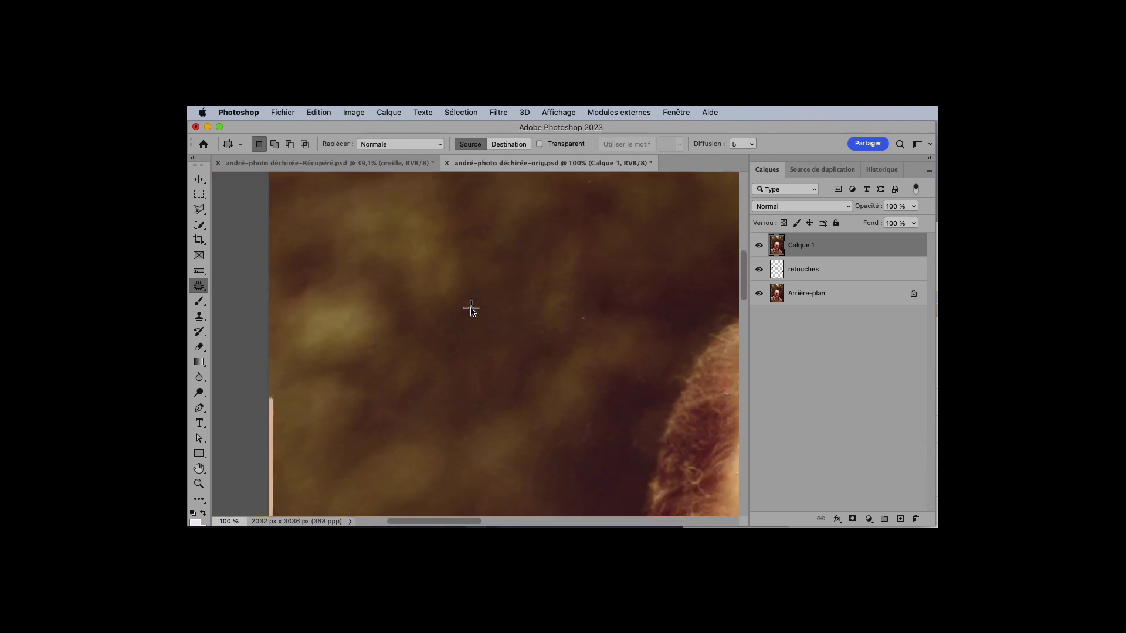
# Crop the photo slightly on all sides to about 1961 x 2982 px, cutting off the light strips along its edges
pyautogui.press('super+minus')
pyautogui.press('super+minus')
pyautogui.press('super+minus')
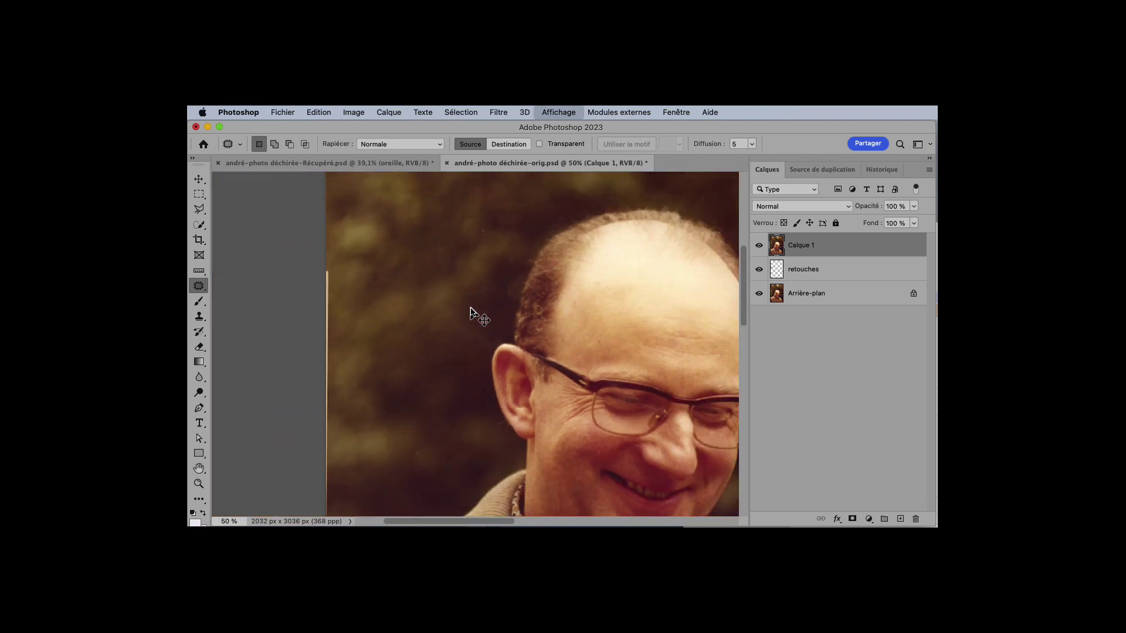
pyautogui.press('super+minus')
pyautogui.press('super+minus')
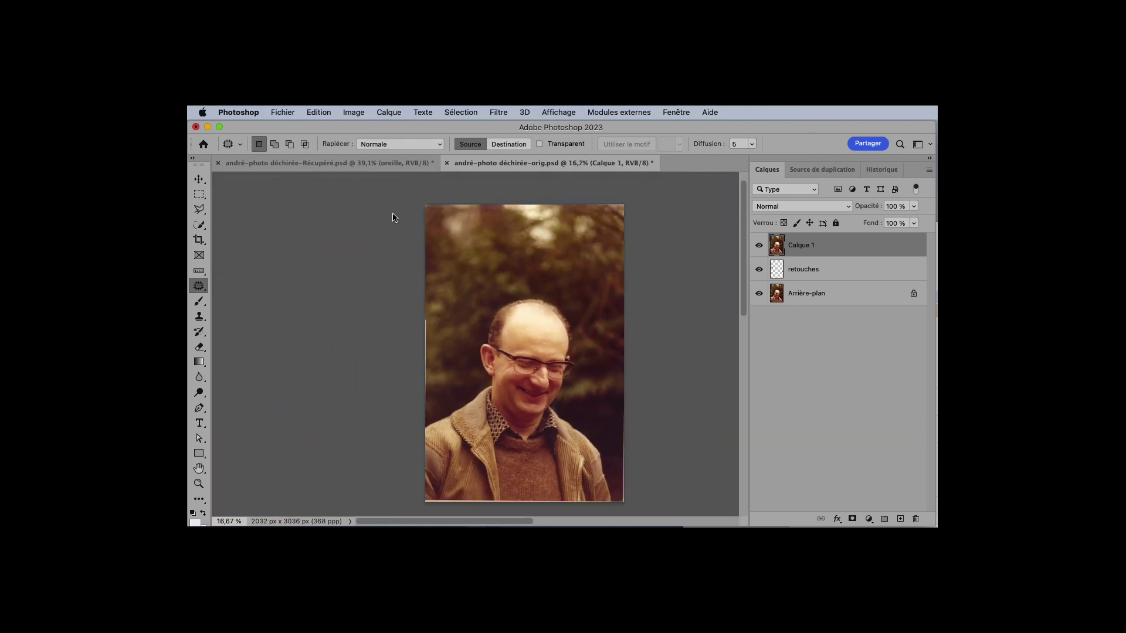
pyautogui.click(199, 239)
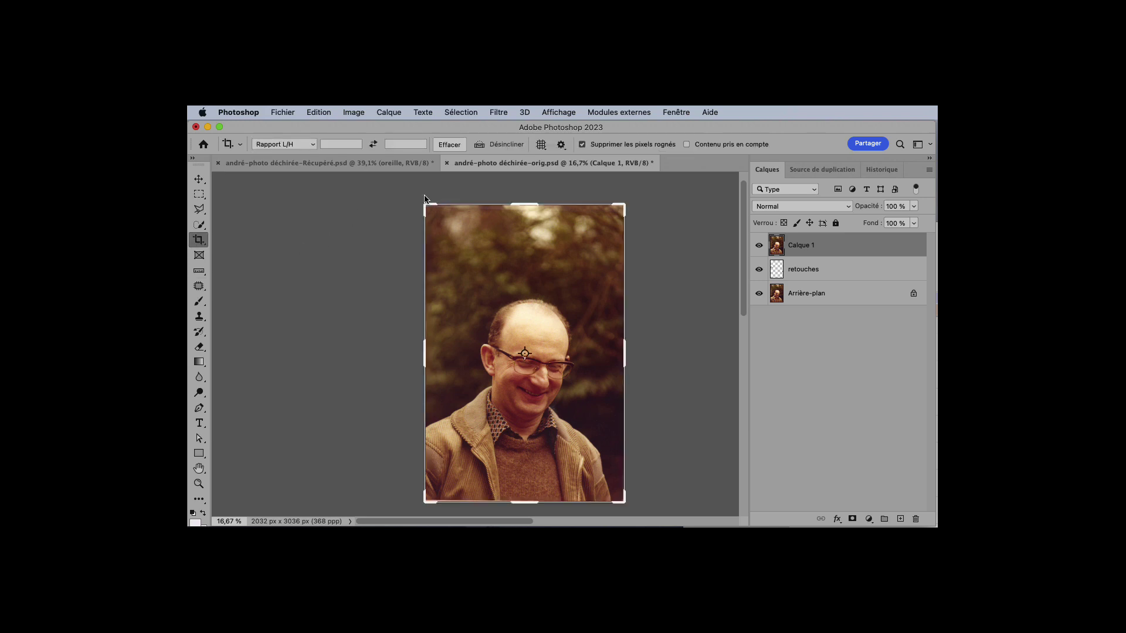
pyautogui.moveTo(425, 198); pyautogui.dragTo(426, 200)
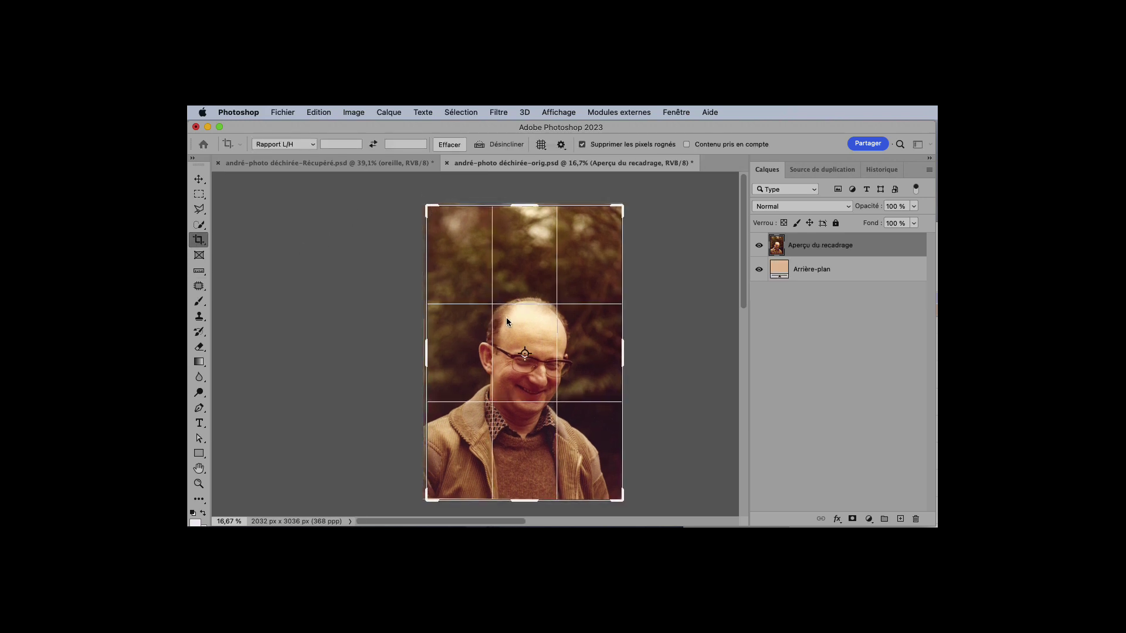
pyautogui.moveTo(620, 508); pyautogui.dragTo(622, 499)
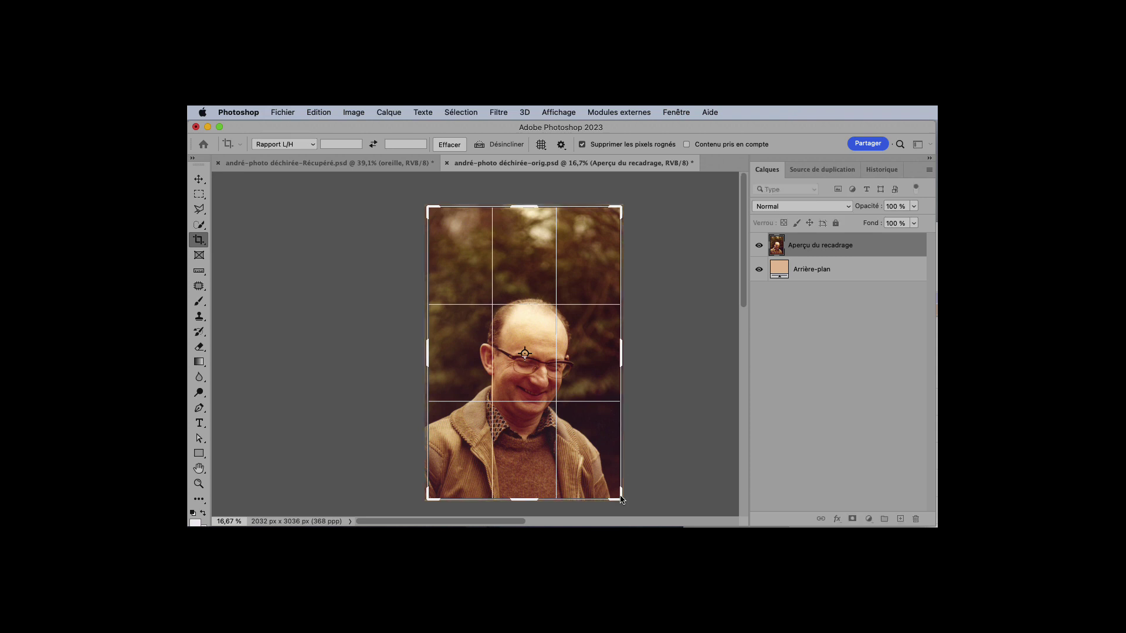
pyautogui.press('Return')
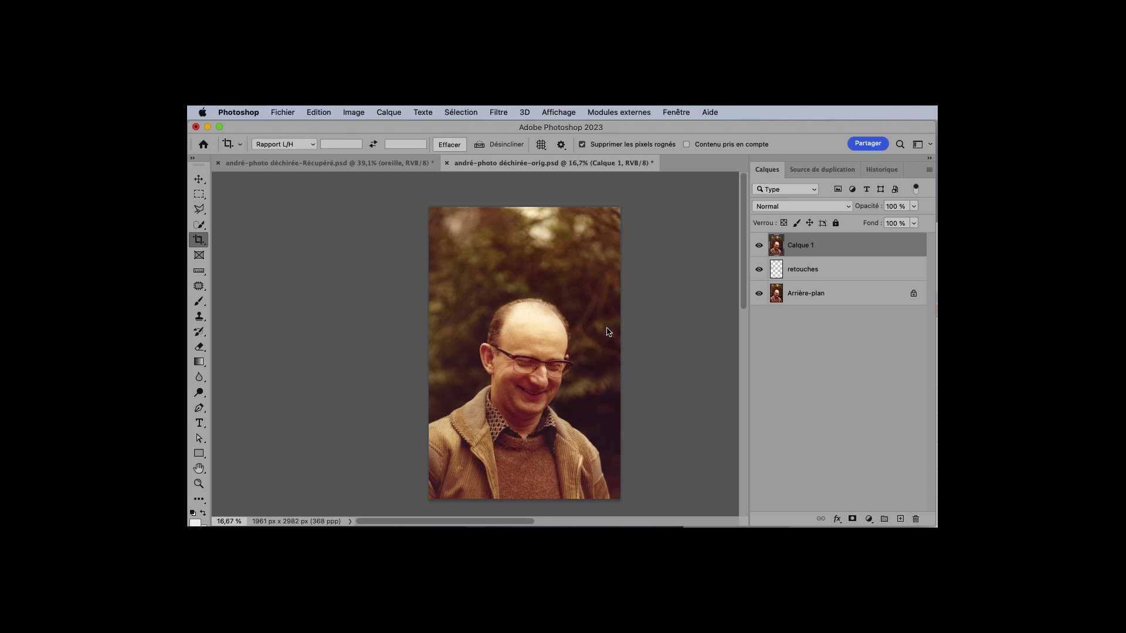
# Inspect the cropped portrait at 33.33% zoom from its top edge down to the jacket
pyautogui.scroll(2, 608, 332)
pyautogui.scroll(5, 556, 334)
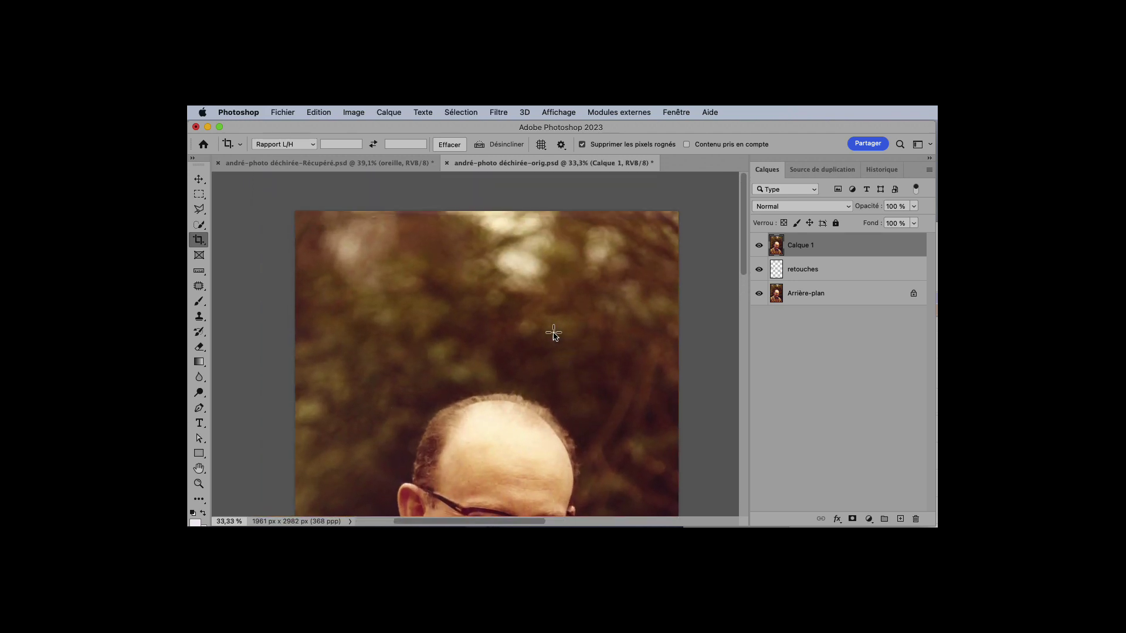
pyautogui.scroll(-5, 553, 332)
pyautogui.scroll(-5, 553, 332)
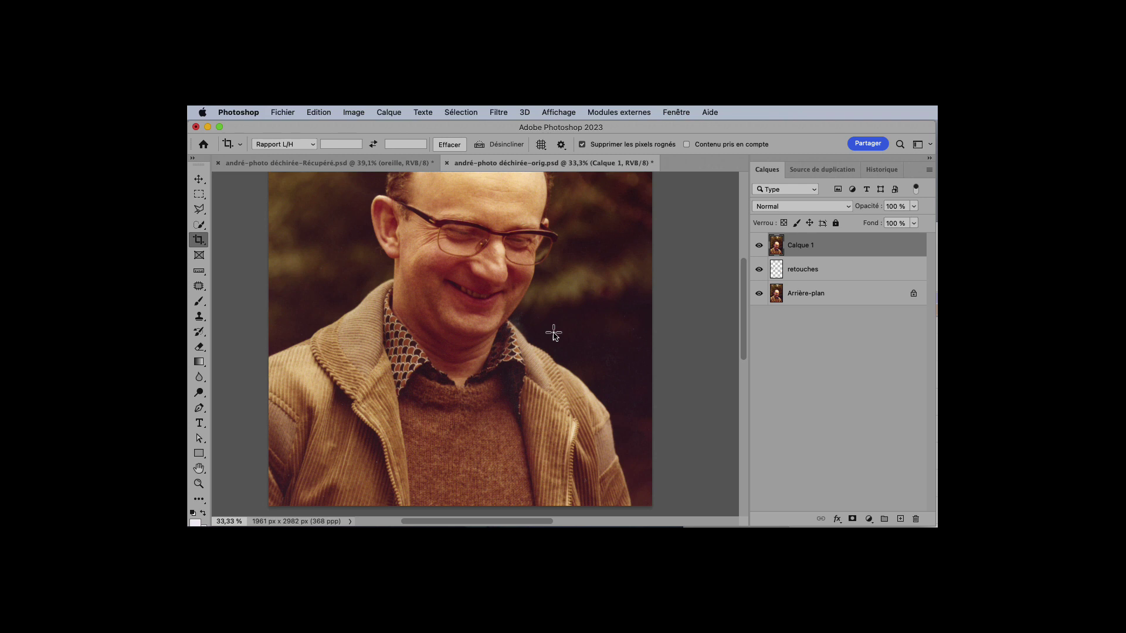
pyautogui.scroll(3, 553, 332)
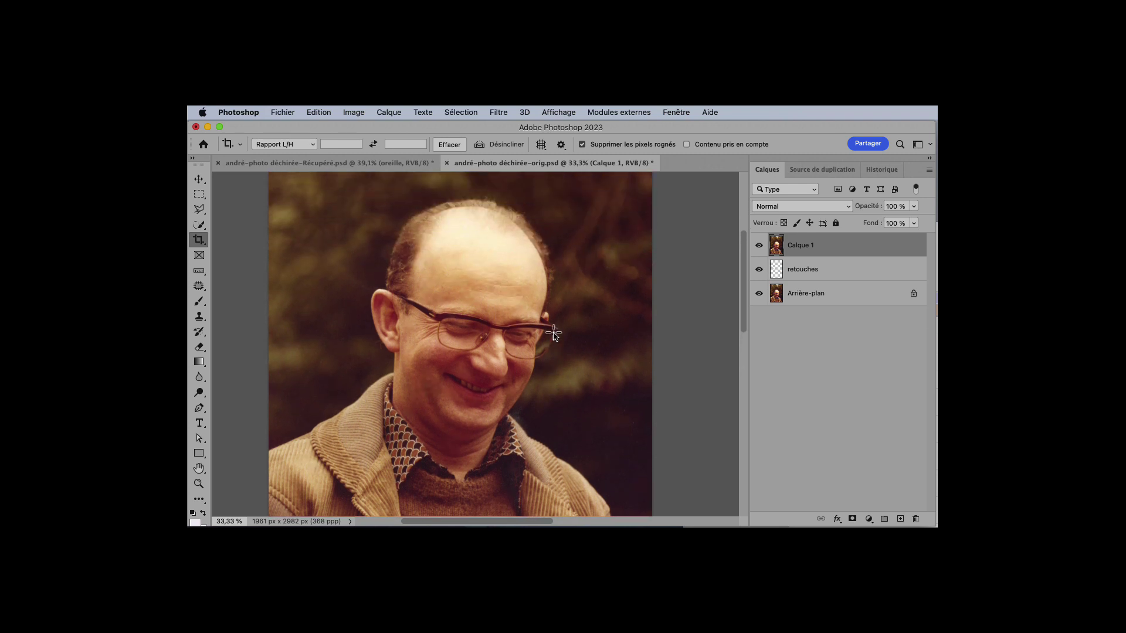